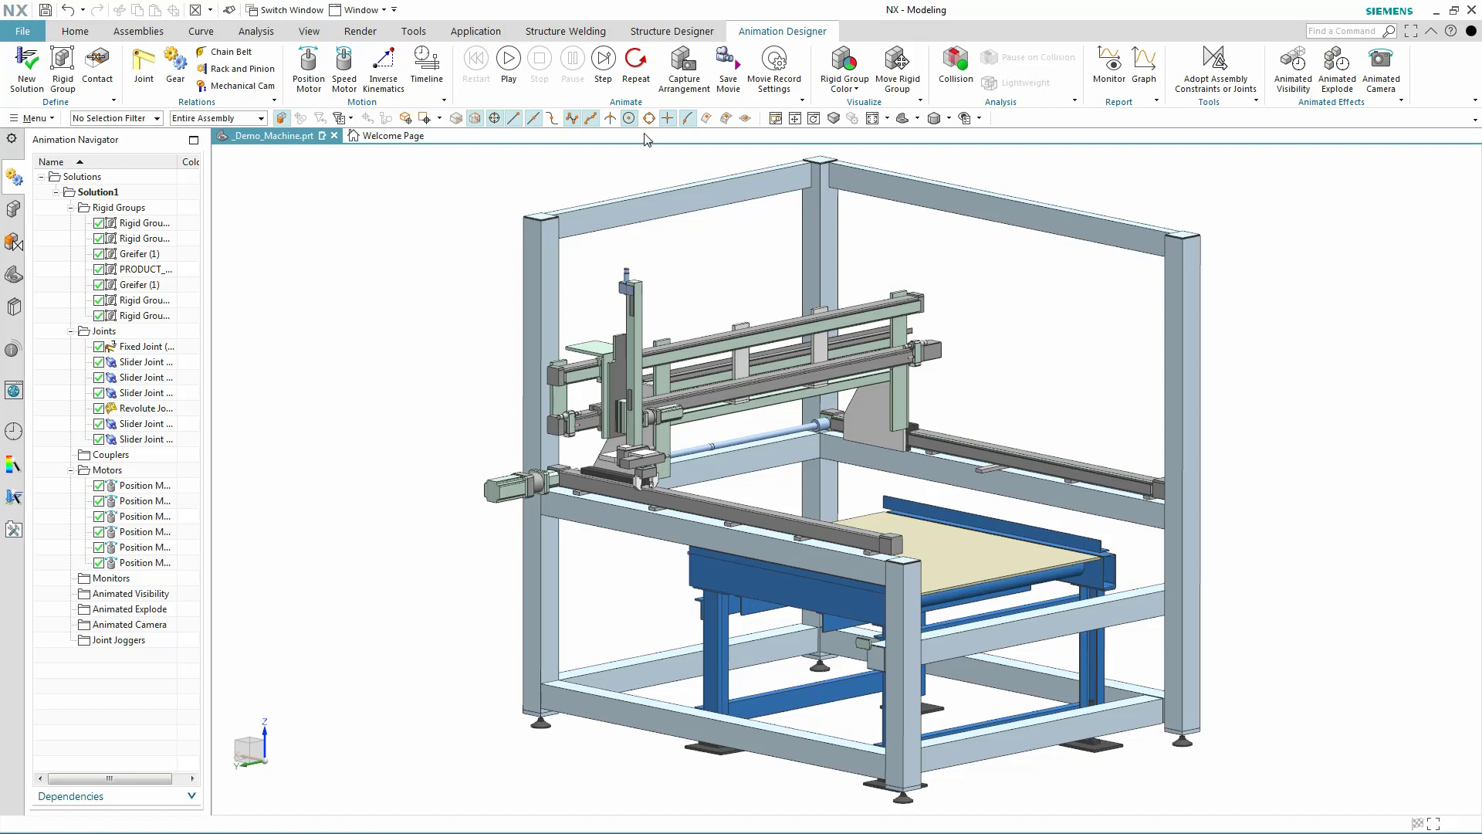
Step: Examine the rigid groups and motors in their display colors, and play the existing machine animation
left_click(845, 62)
left_click(856, 91)
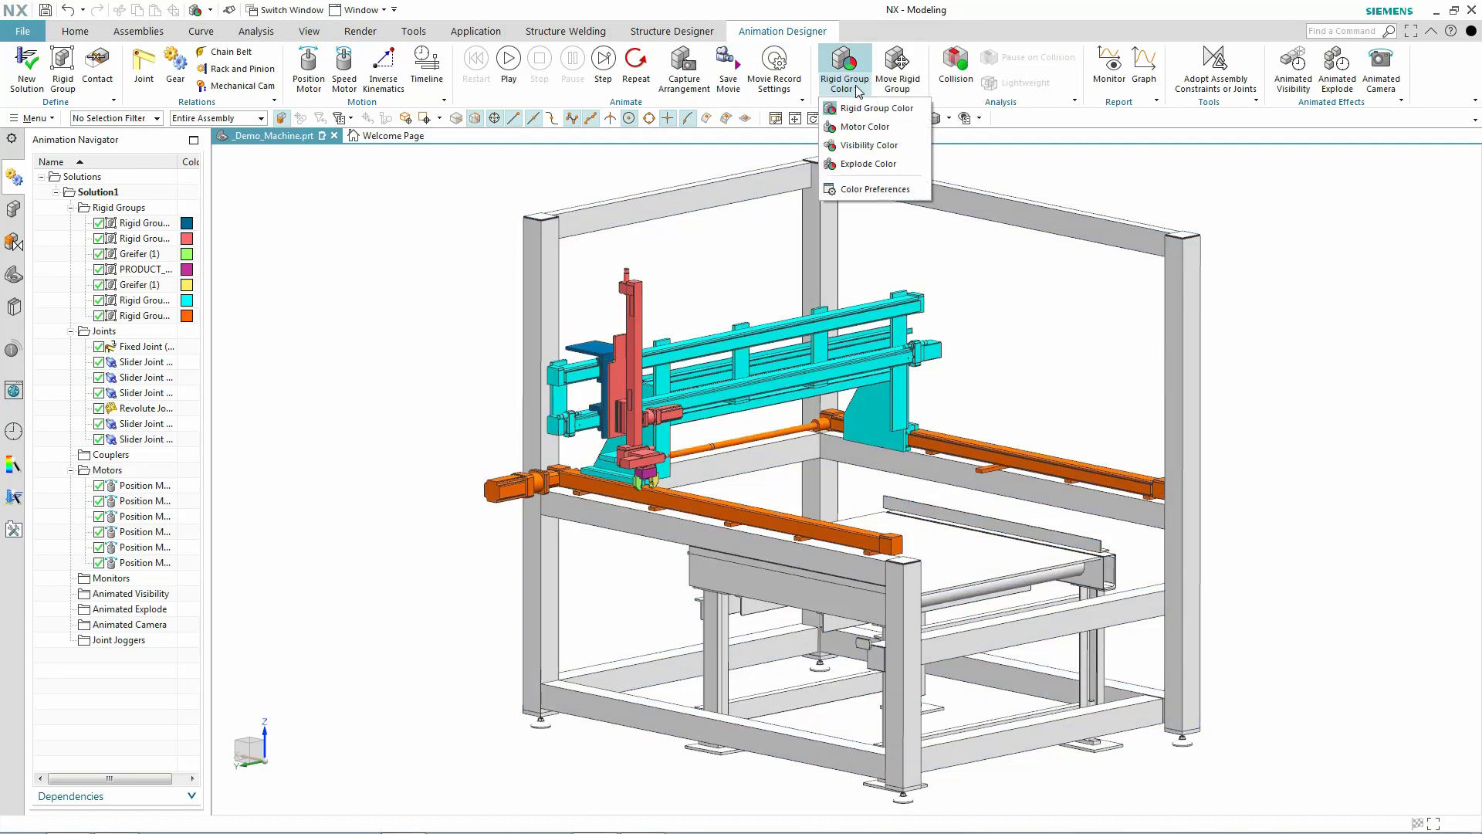
left_click(860, 129)
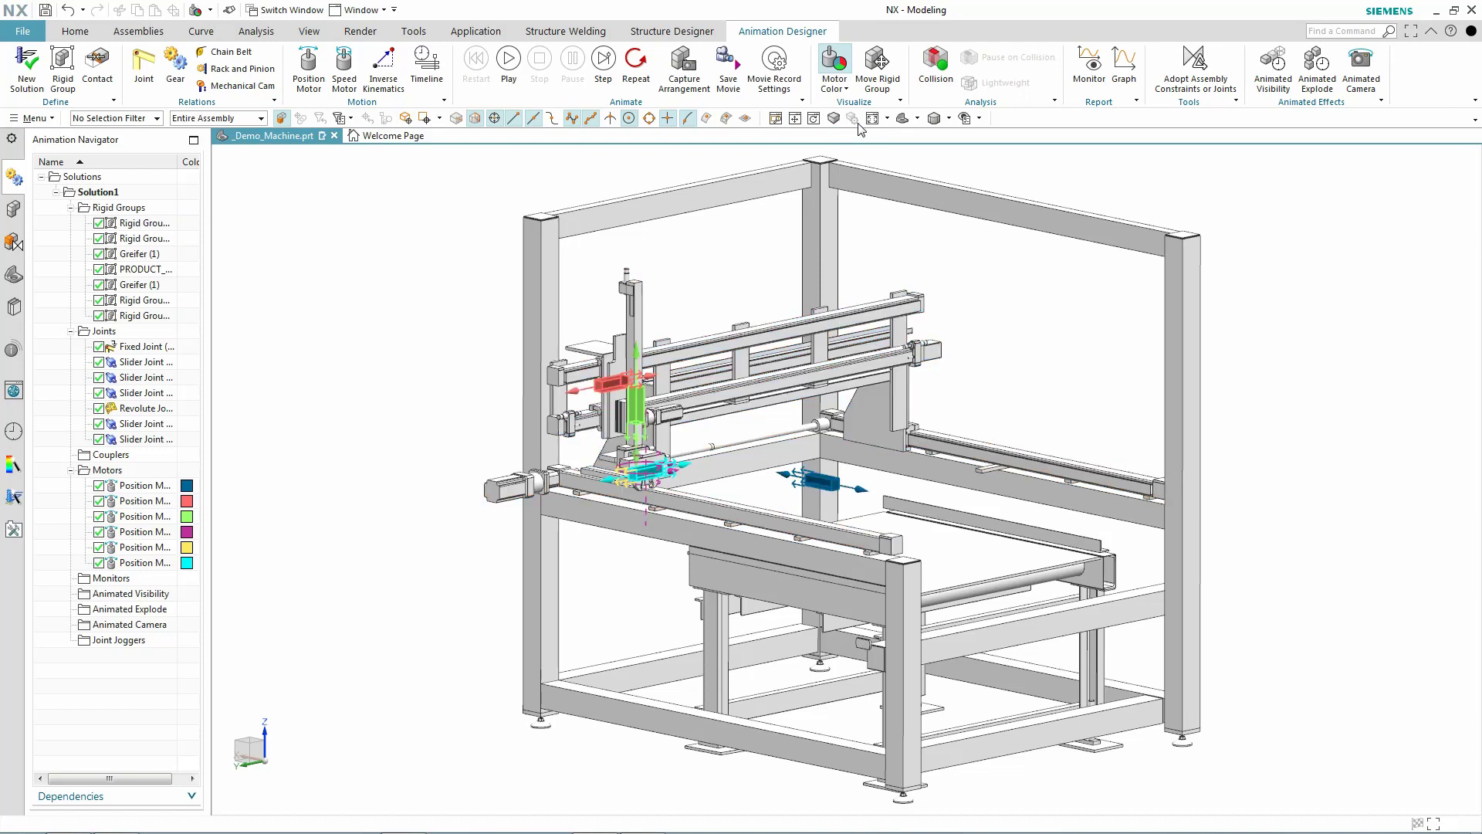
left_click(843, 75)
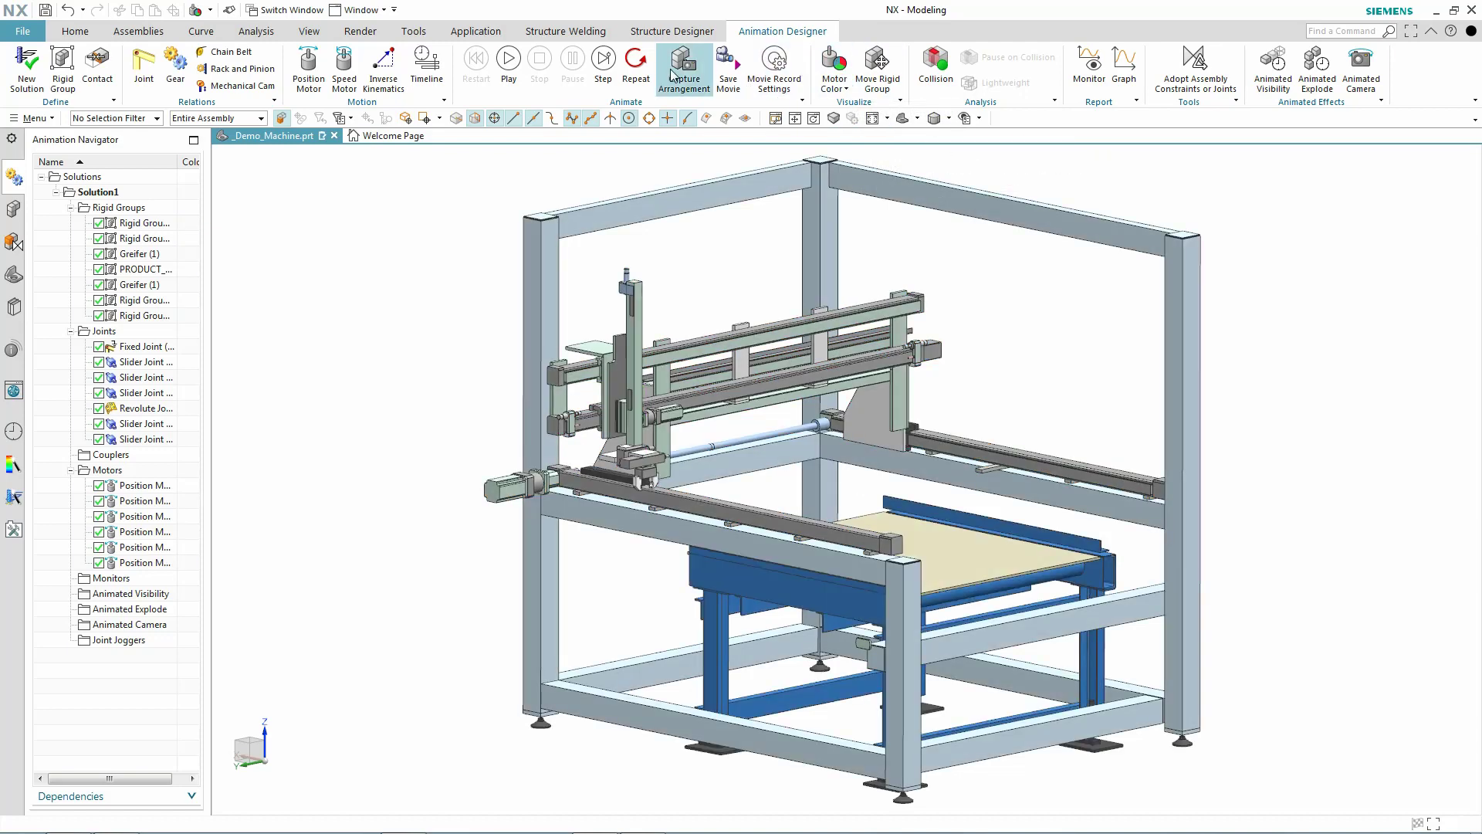
left_click(508, 62)
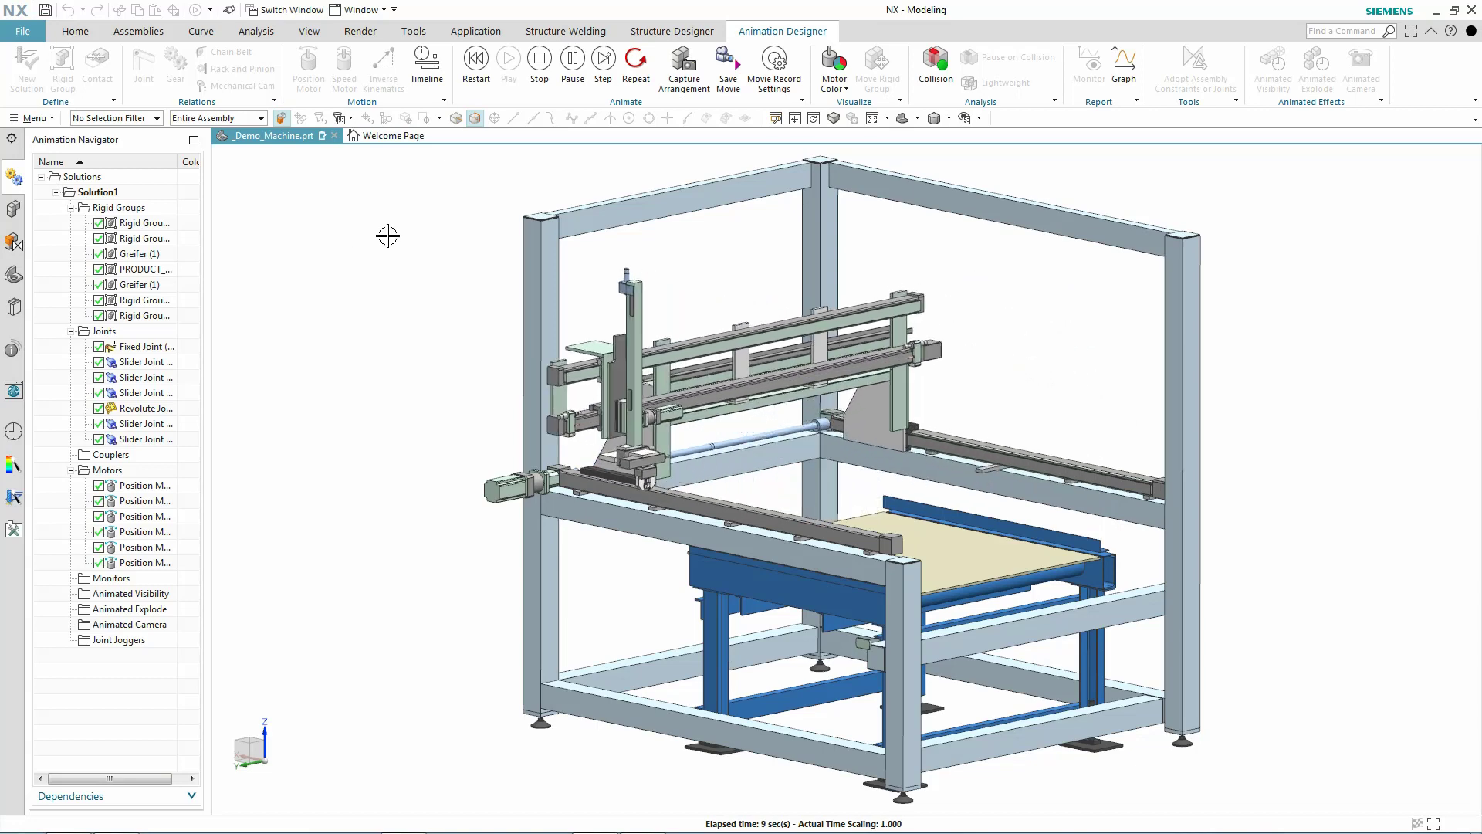
Step: Show the animation timeline in a taller pane and collapse its Motors group
left_click(427, 66)
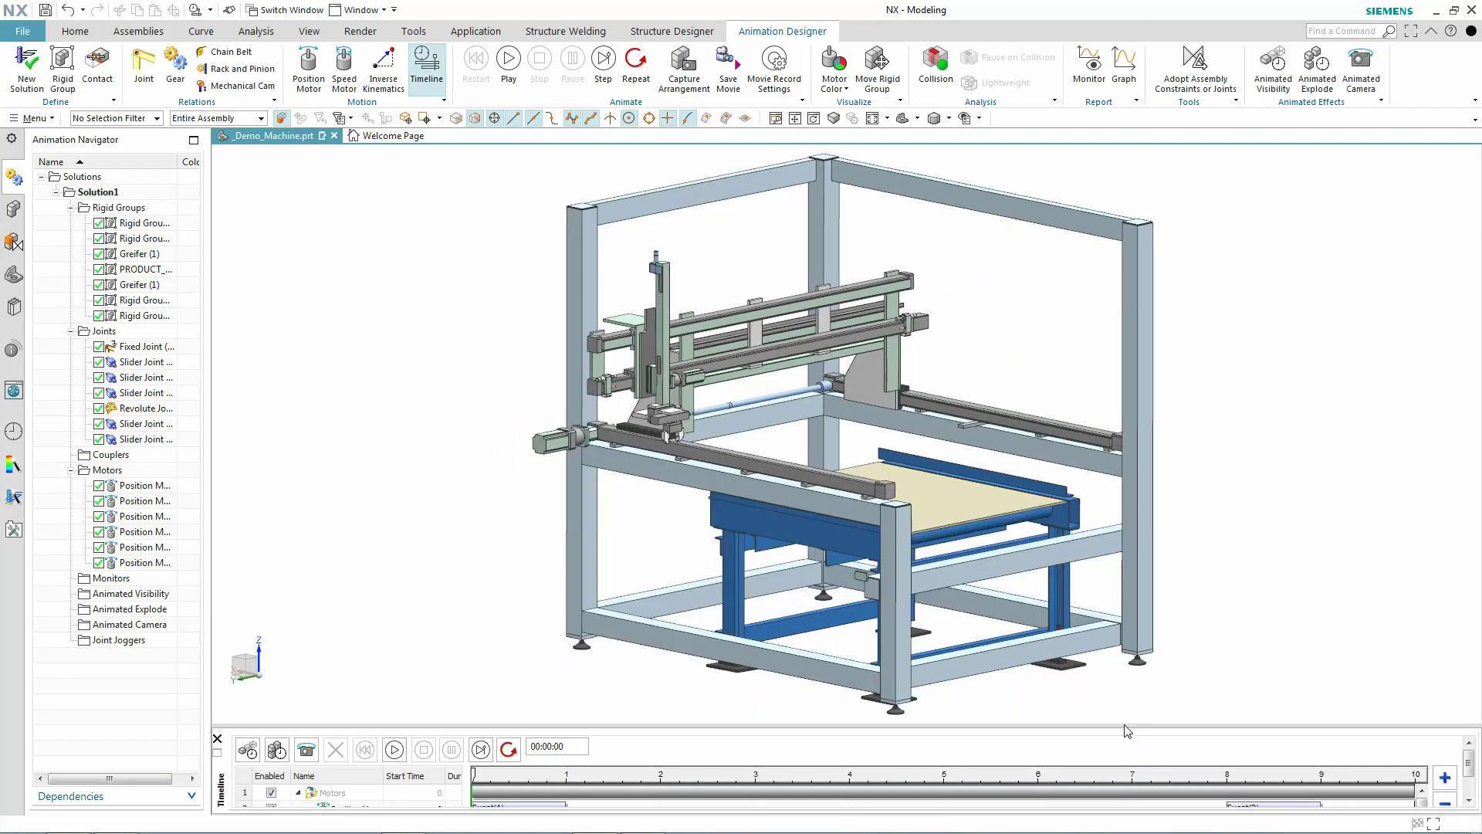
left_click_drag(1078, 725, 1079, 608)
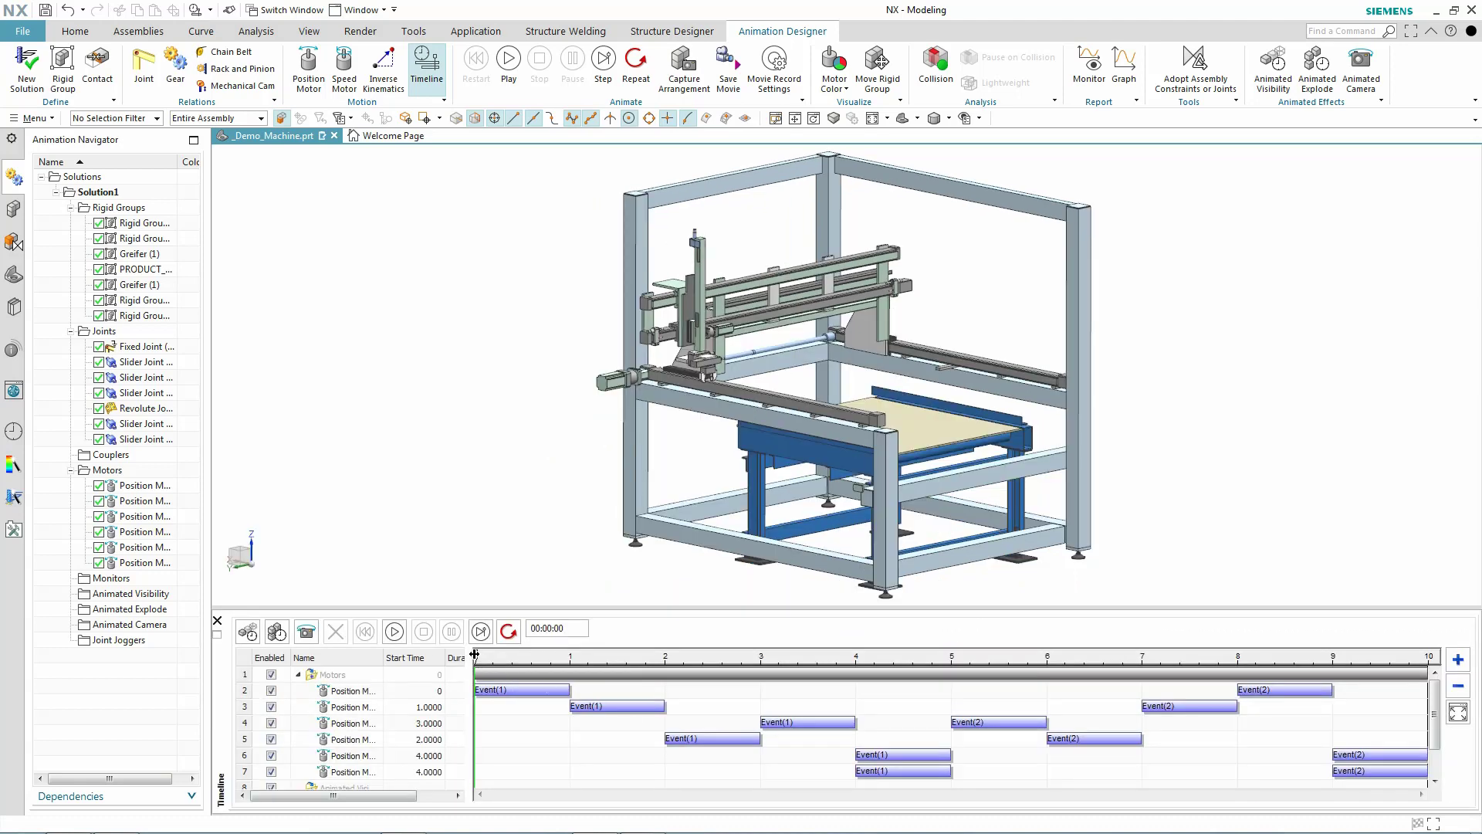
left_click_drag(474, 655, 338, 690)
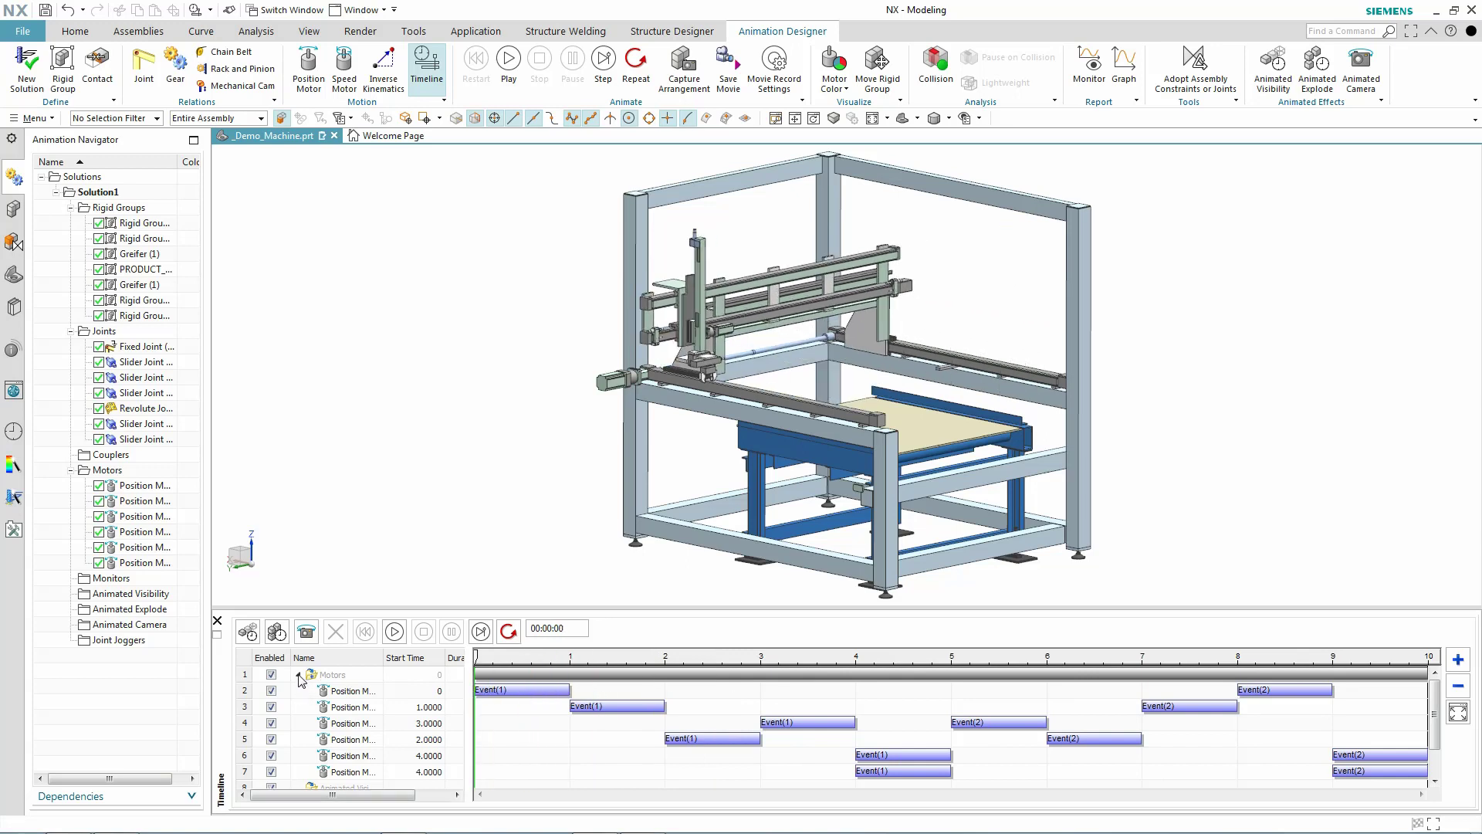
left_click(299, 675)
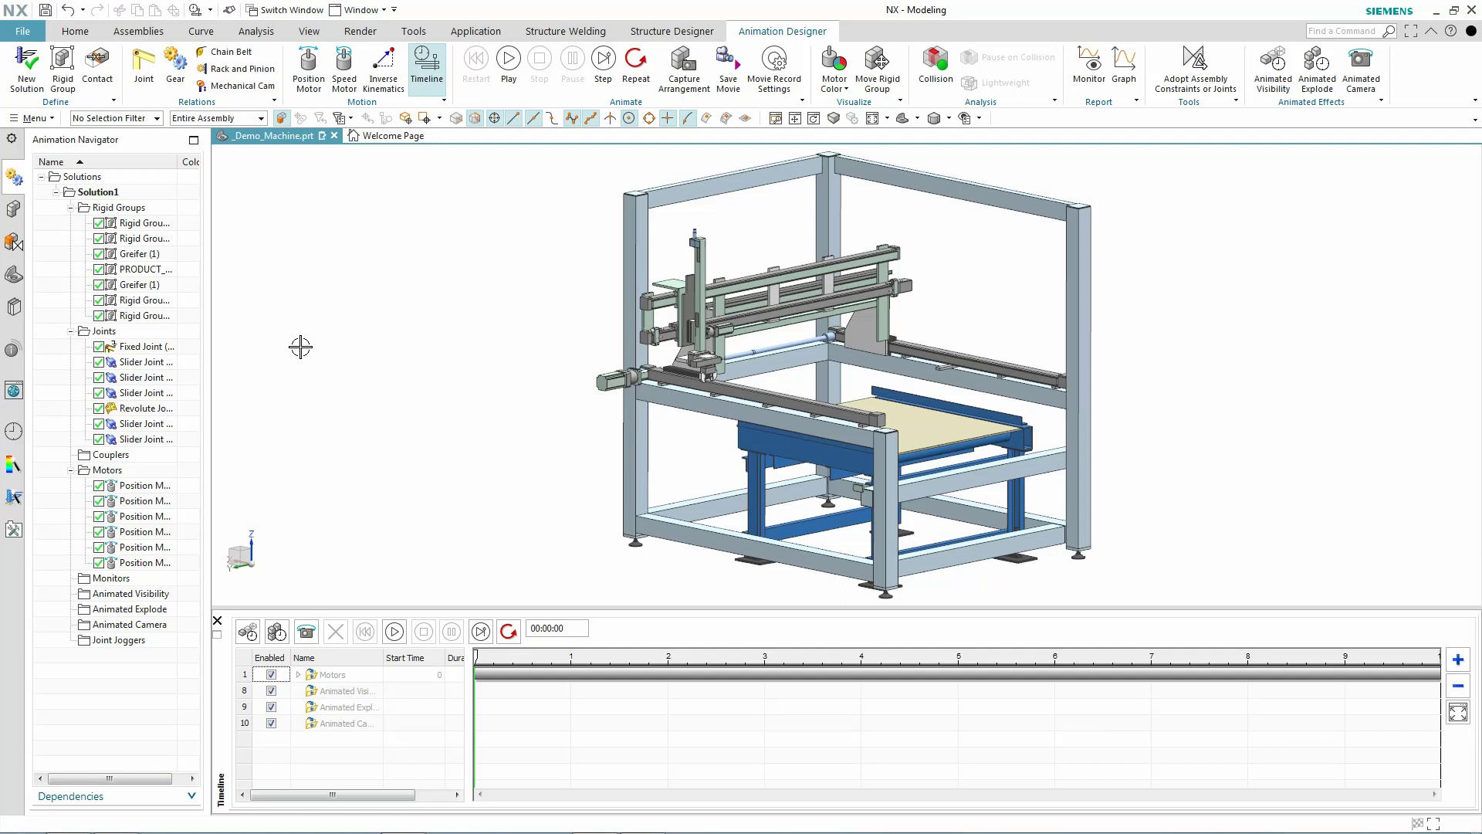
Step: With Visibility Color shown, add an animated visibility effect to the whole GESTELL frame component, running from 0 to 4 seconds
left_click(839, 88)
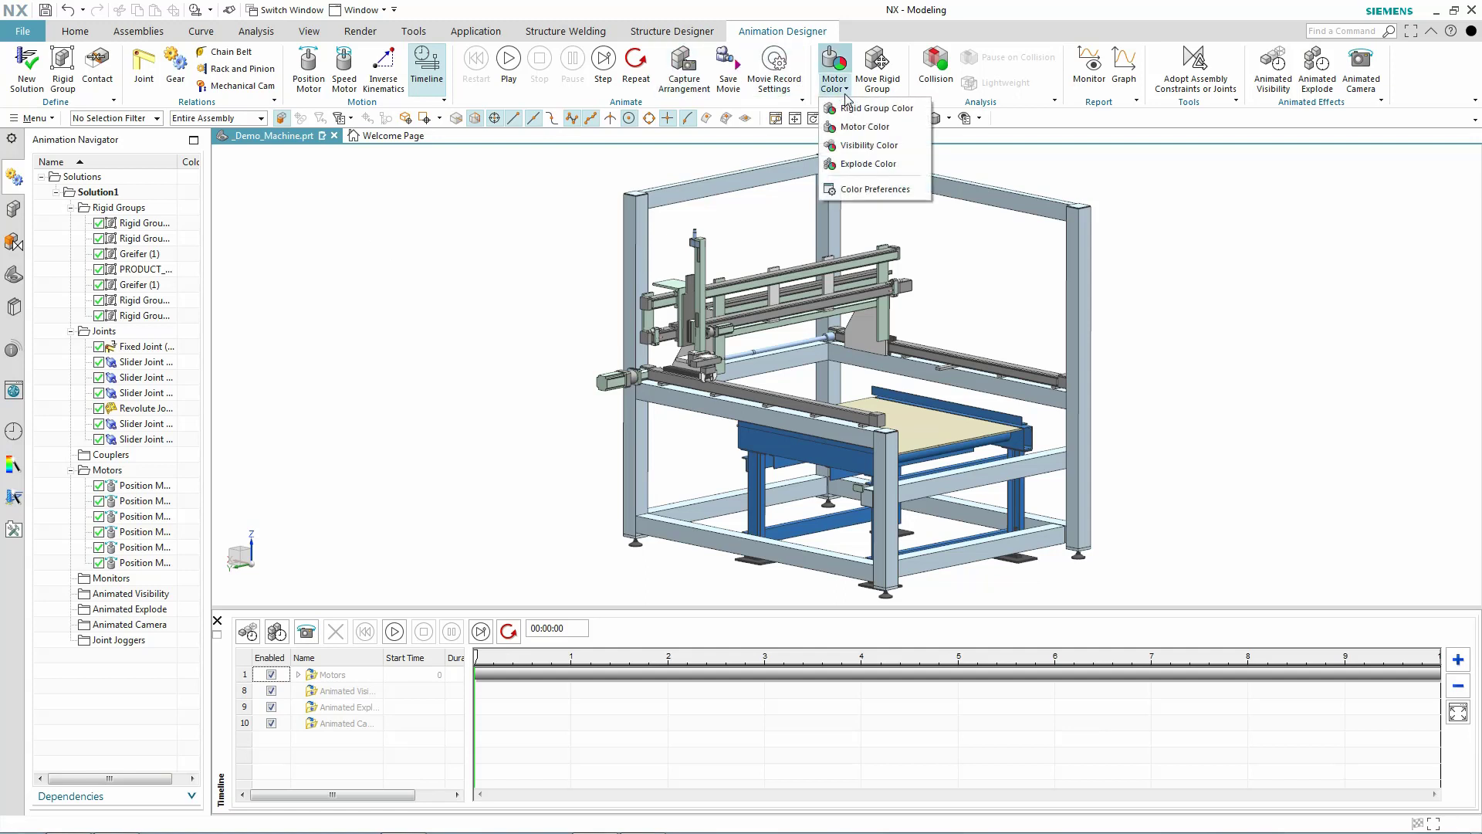
left_click(866, 145)
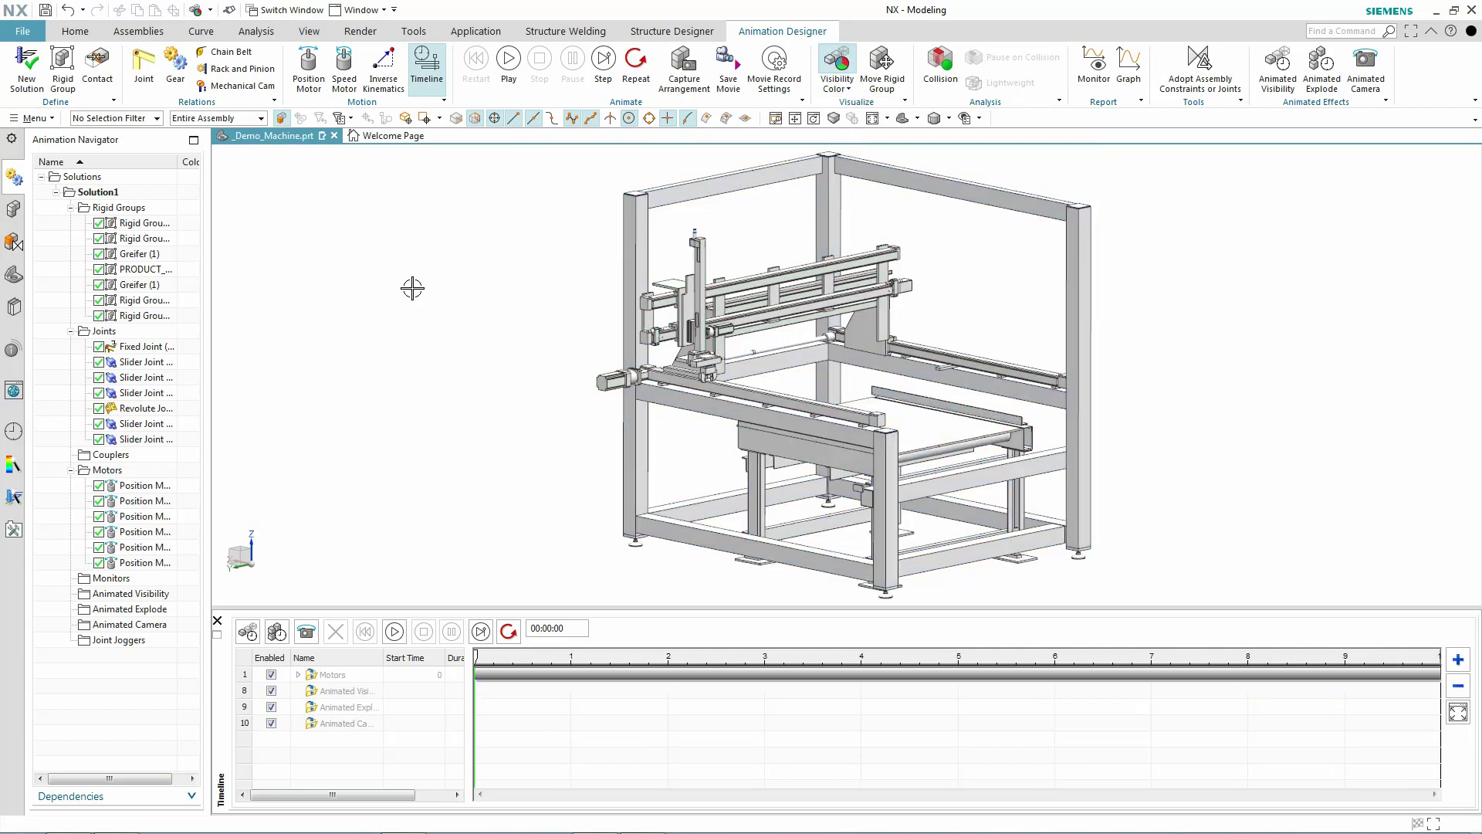
left_click(1277, 63)
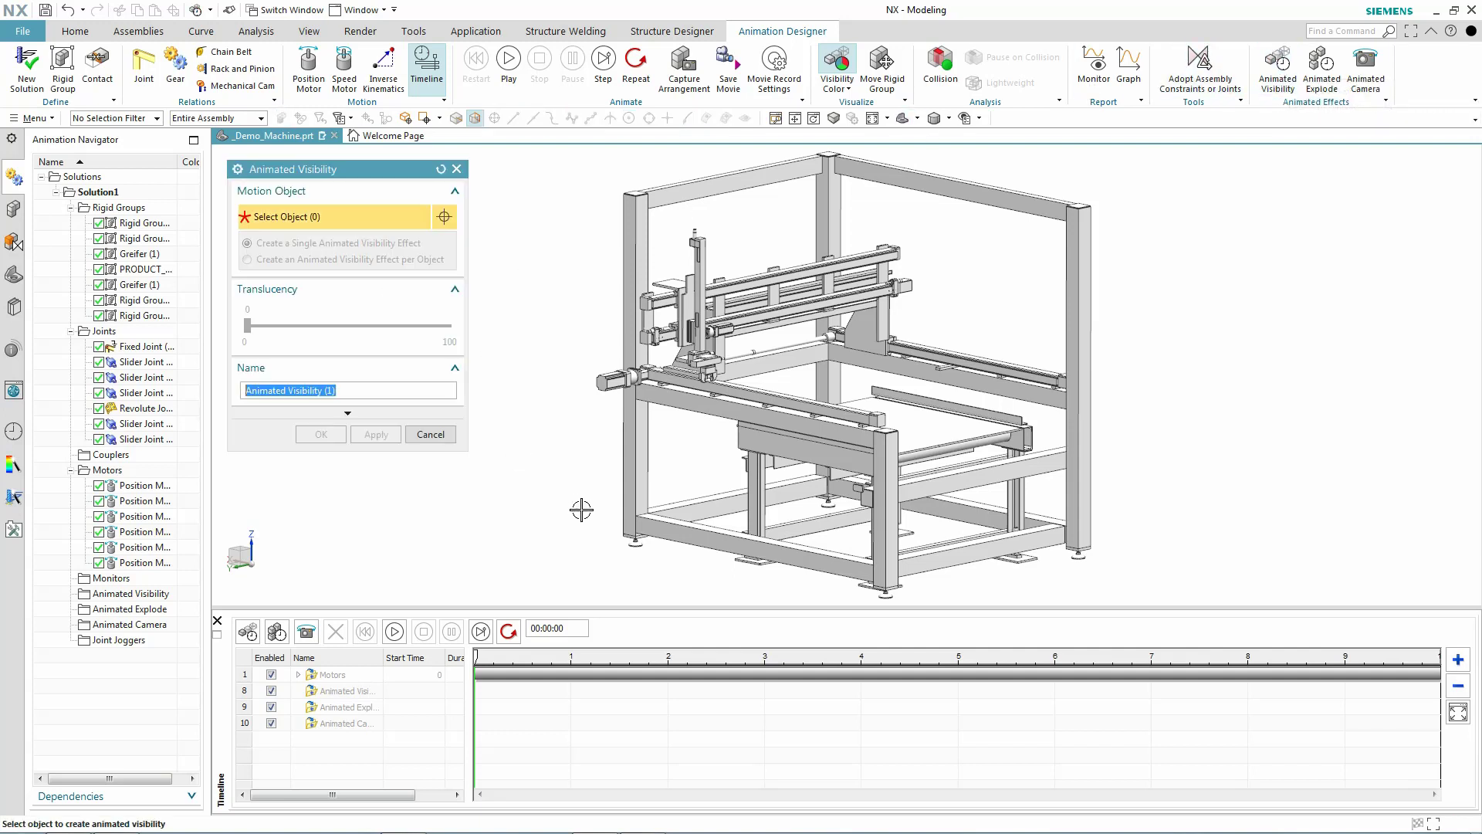
left_click(635, 509)
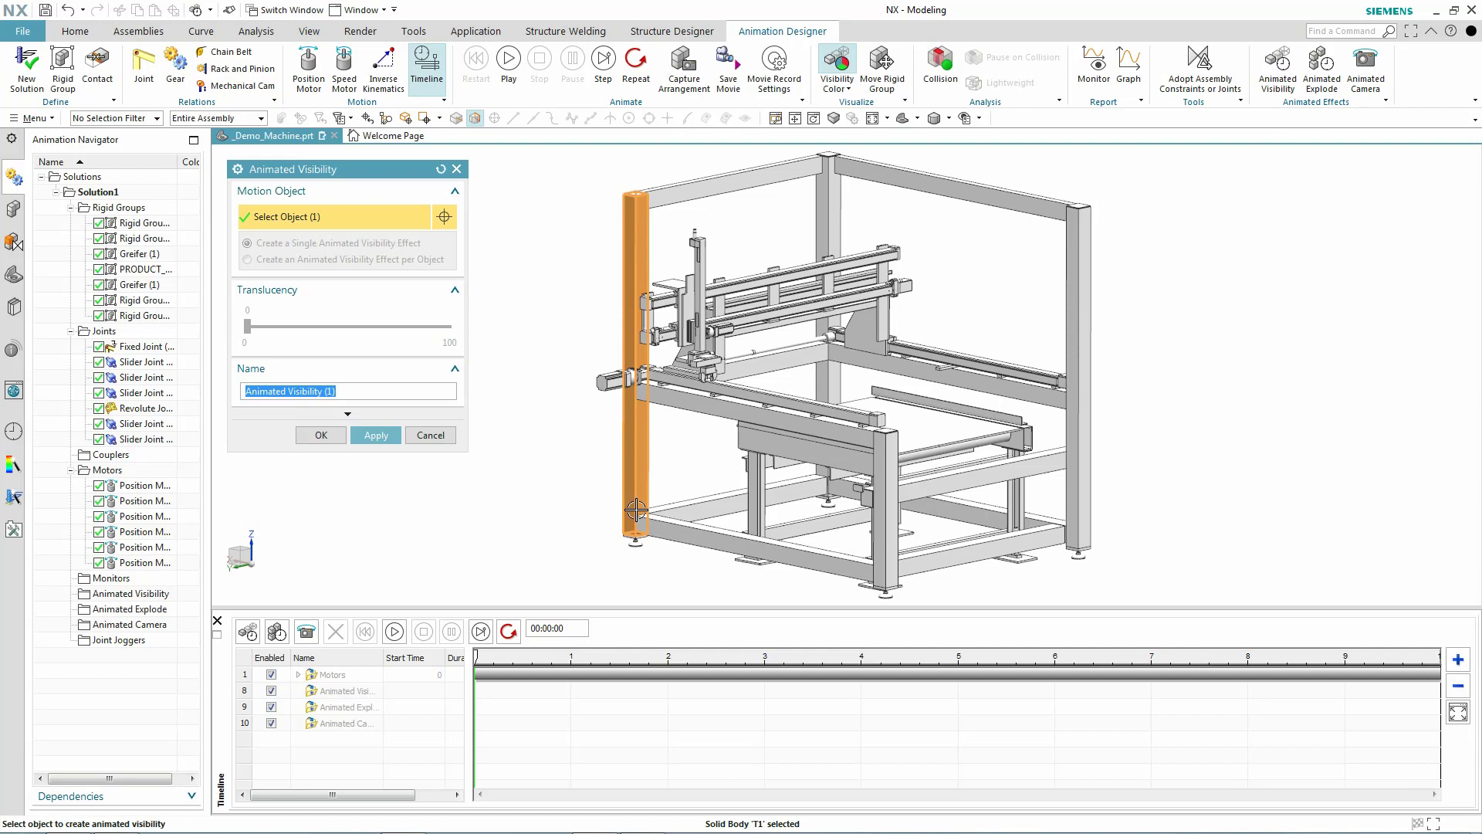
left_click(635, 509)
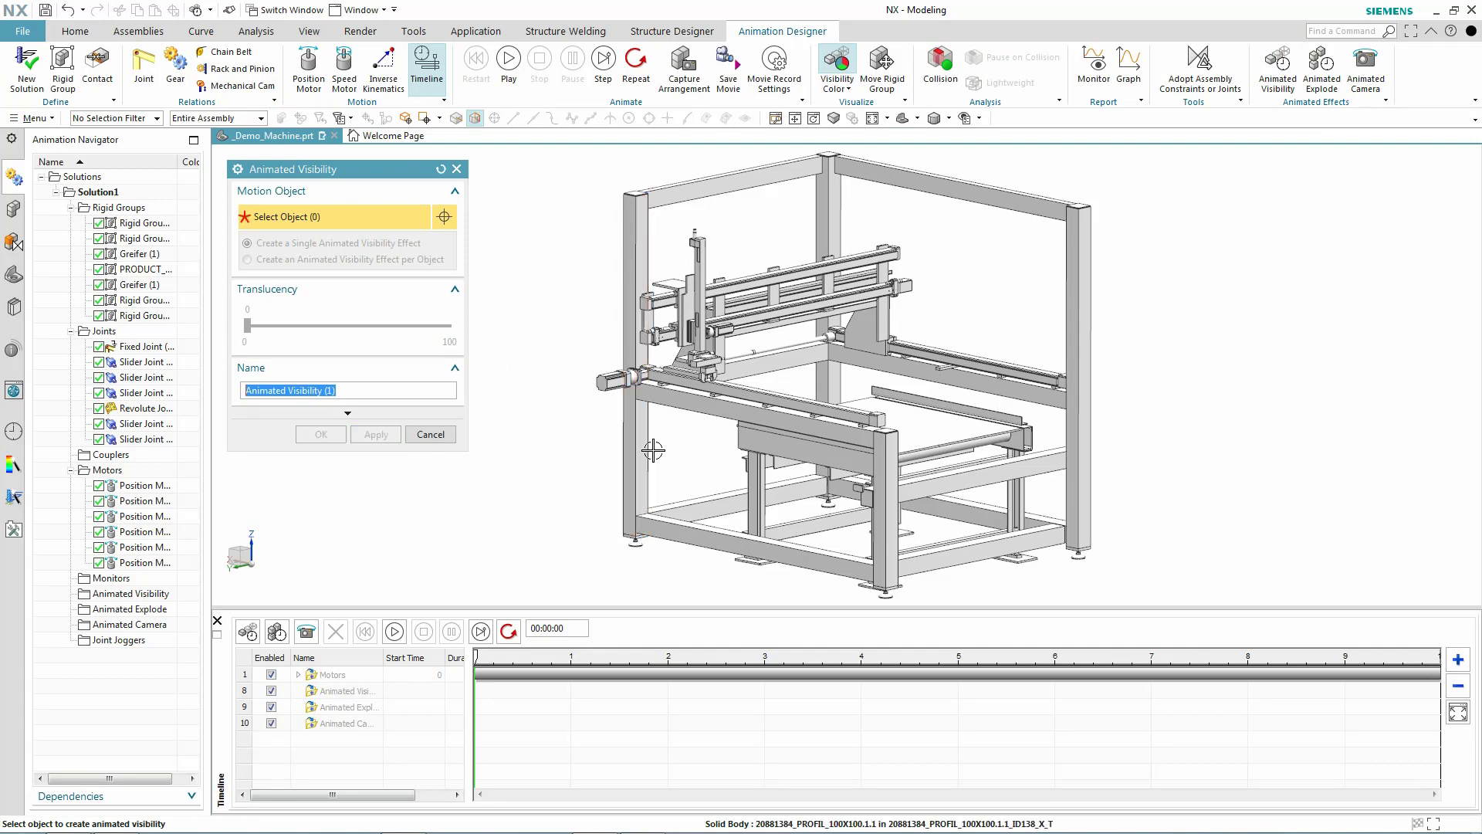
left_click(631, 511)
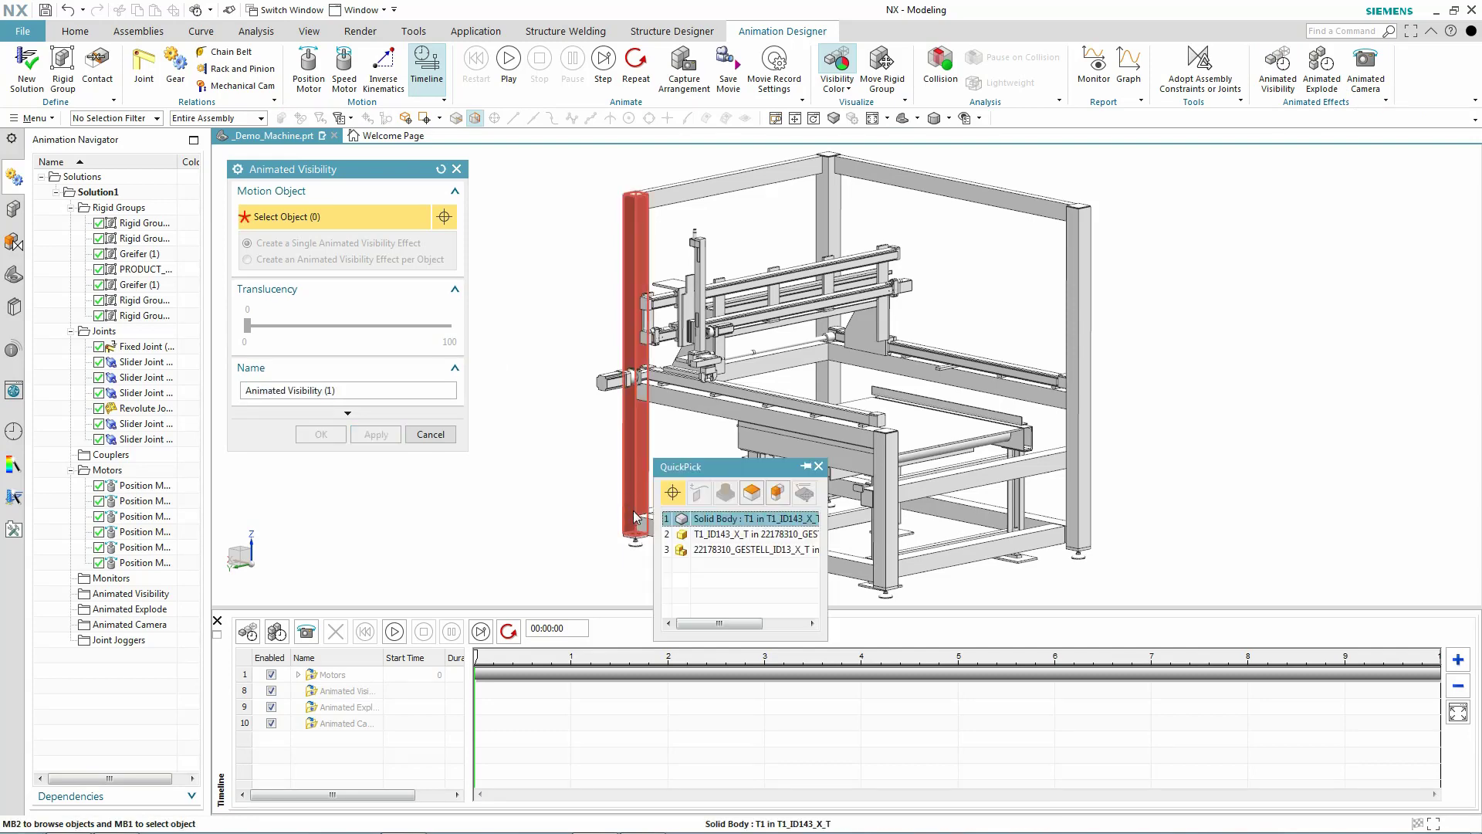
left_click(722, 548)
left_click(386, 437)
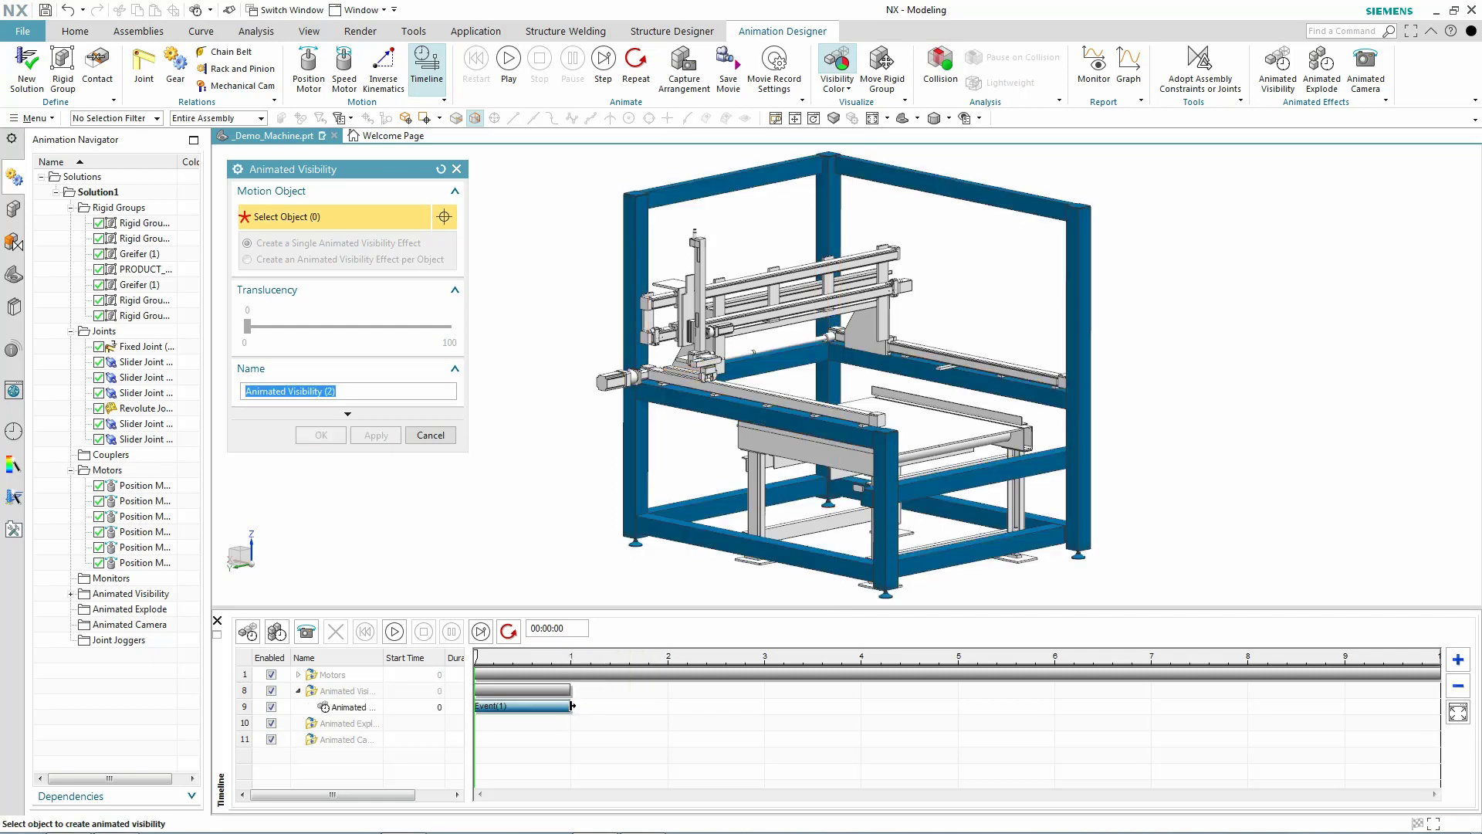
left_click_drag(570, 708, 861, 717)
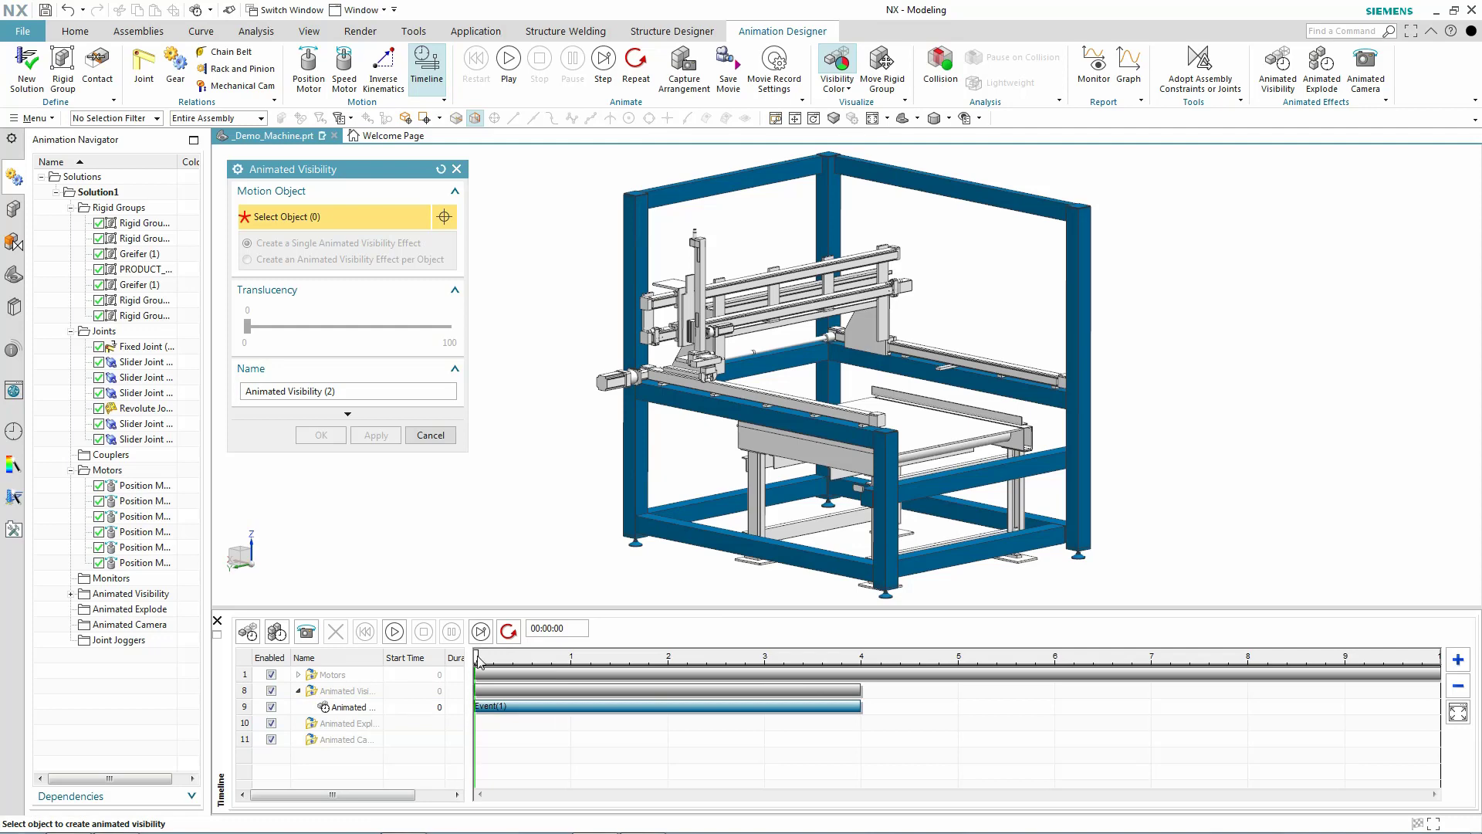
Step: Add an animated visibility effect to the ROLLTISCH roller table component, running from about 2 to 5 seconds
left_click_drag(478, 661, 668, 664)
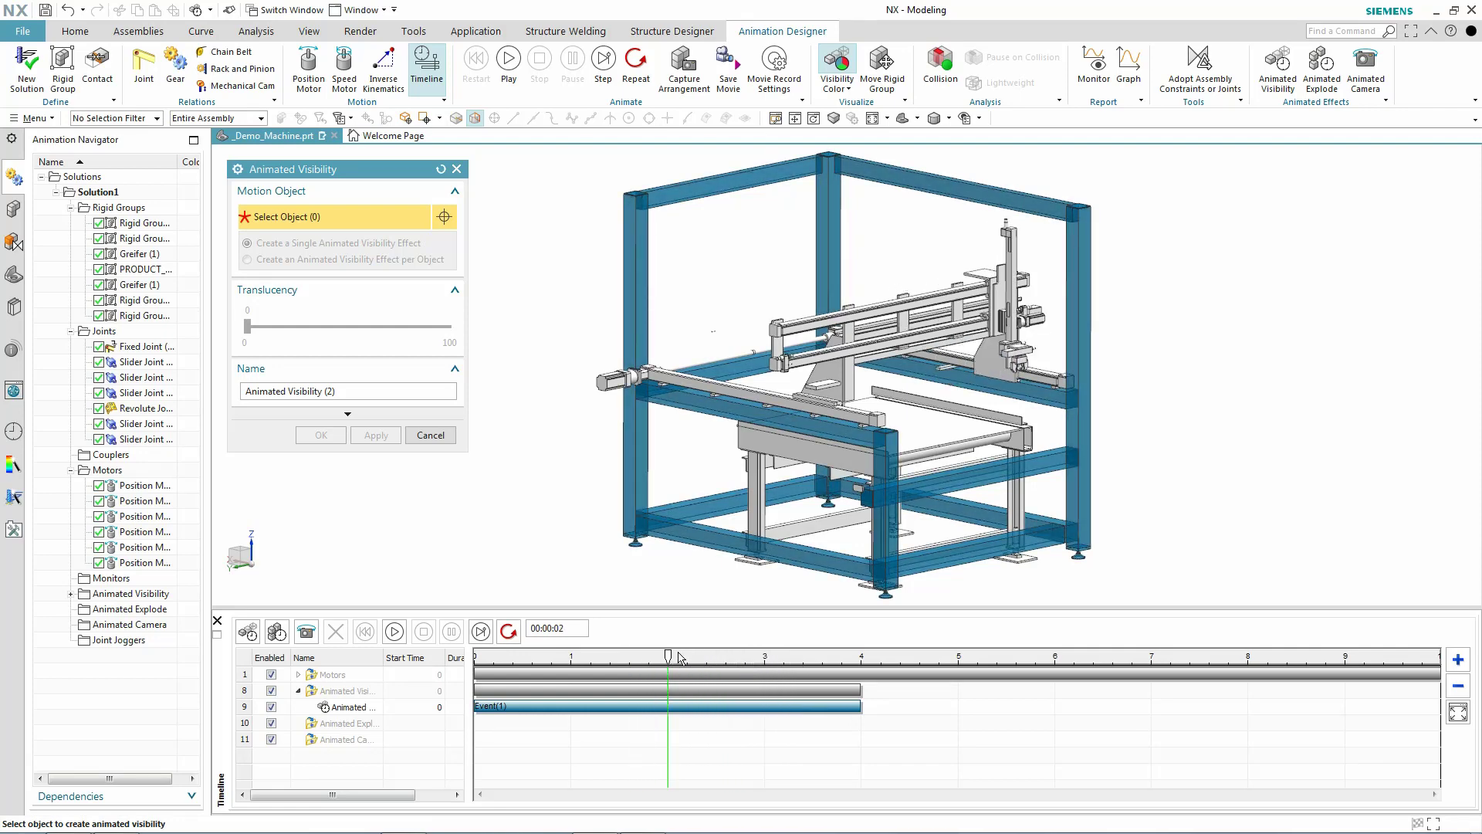
left_click(761, 474)
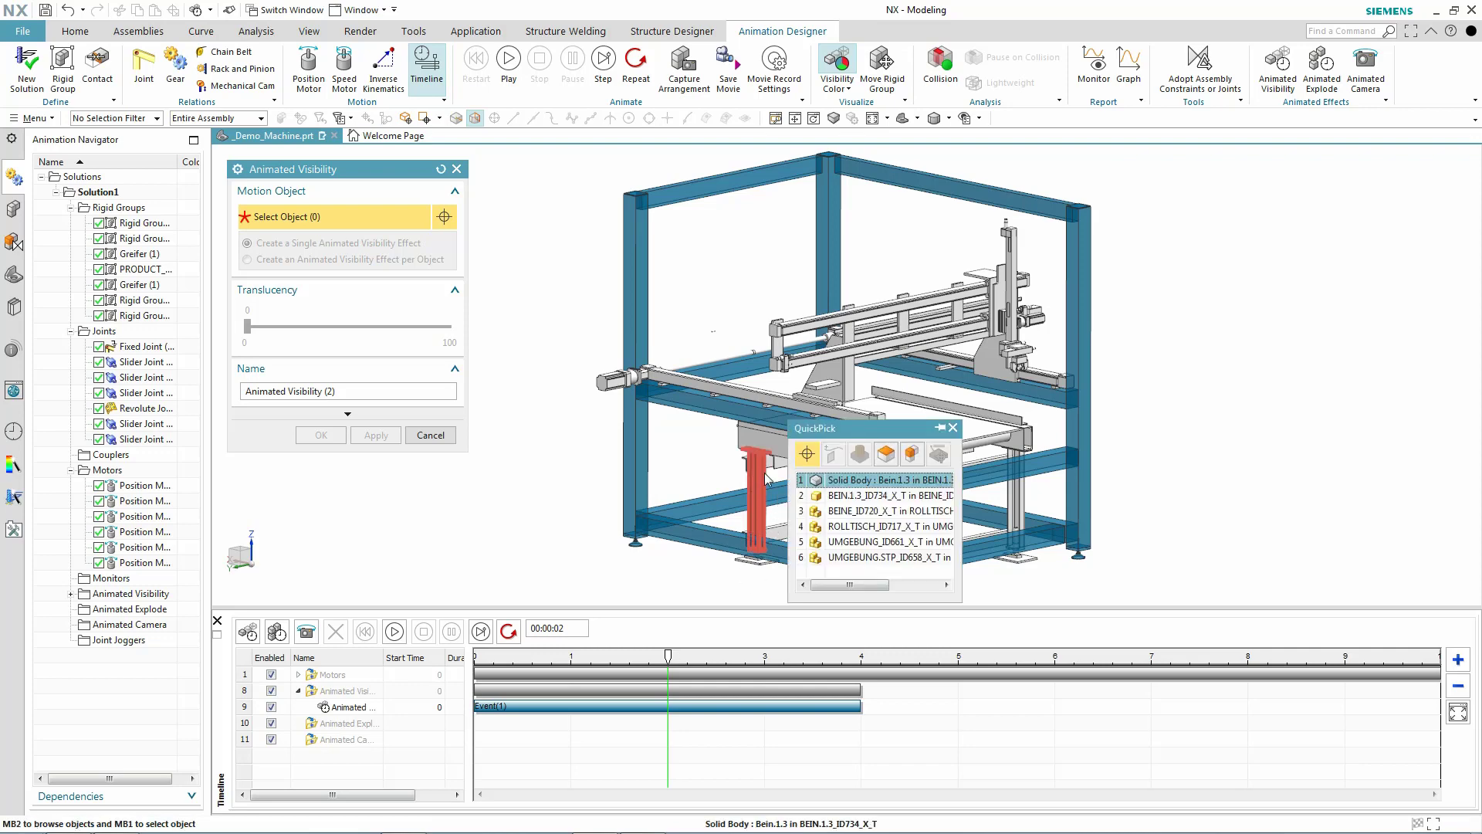
left_click(862, 528)
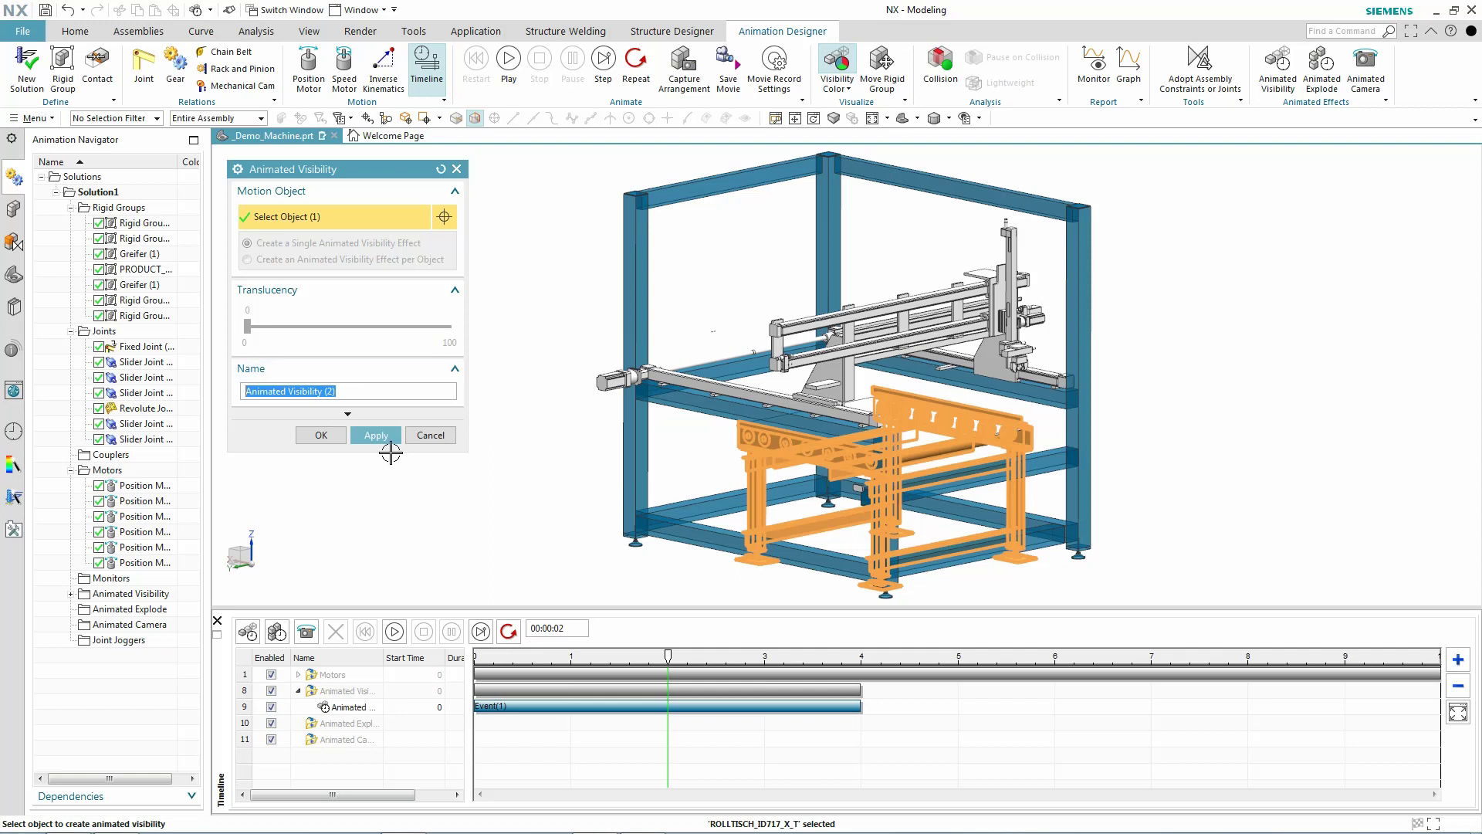
left_click(376, 434)
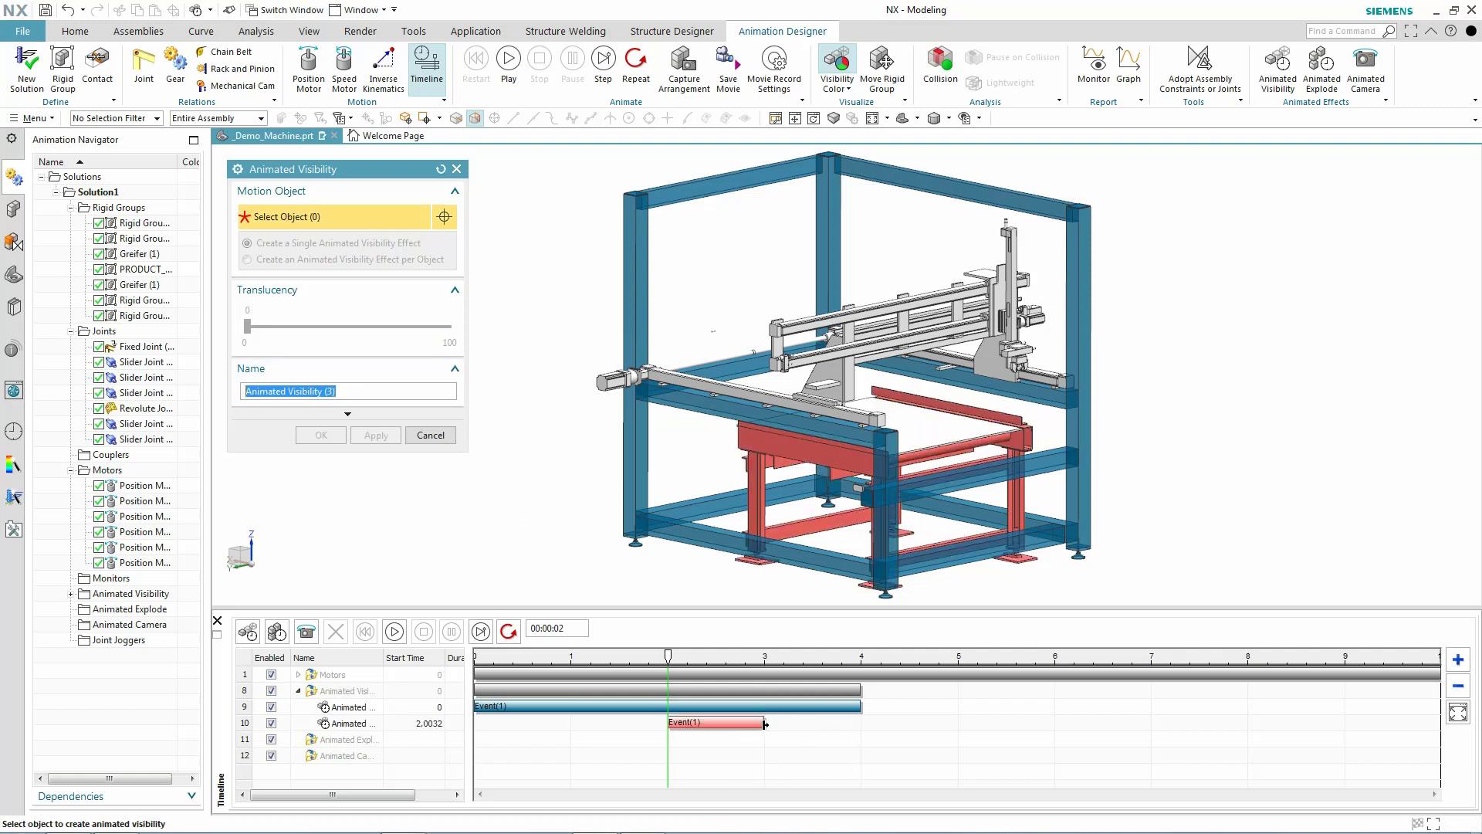
left_click_drag(765, 723, 962, 723)
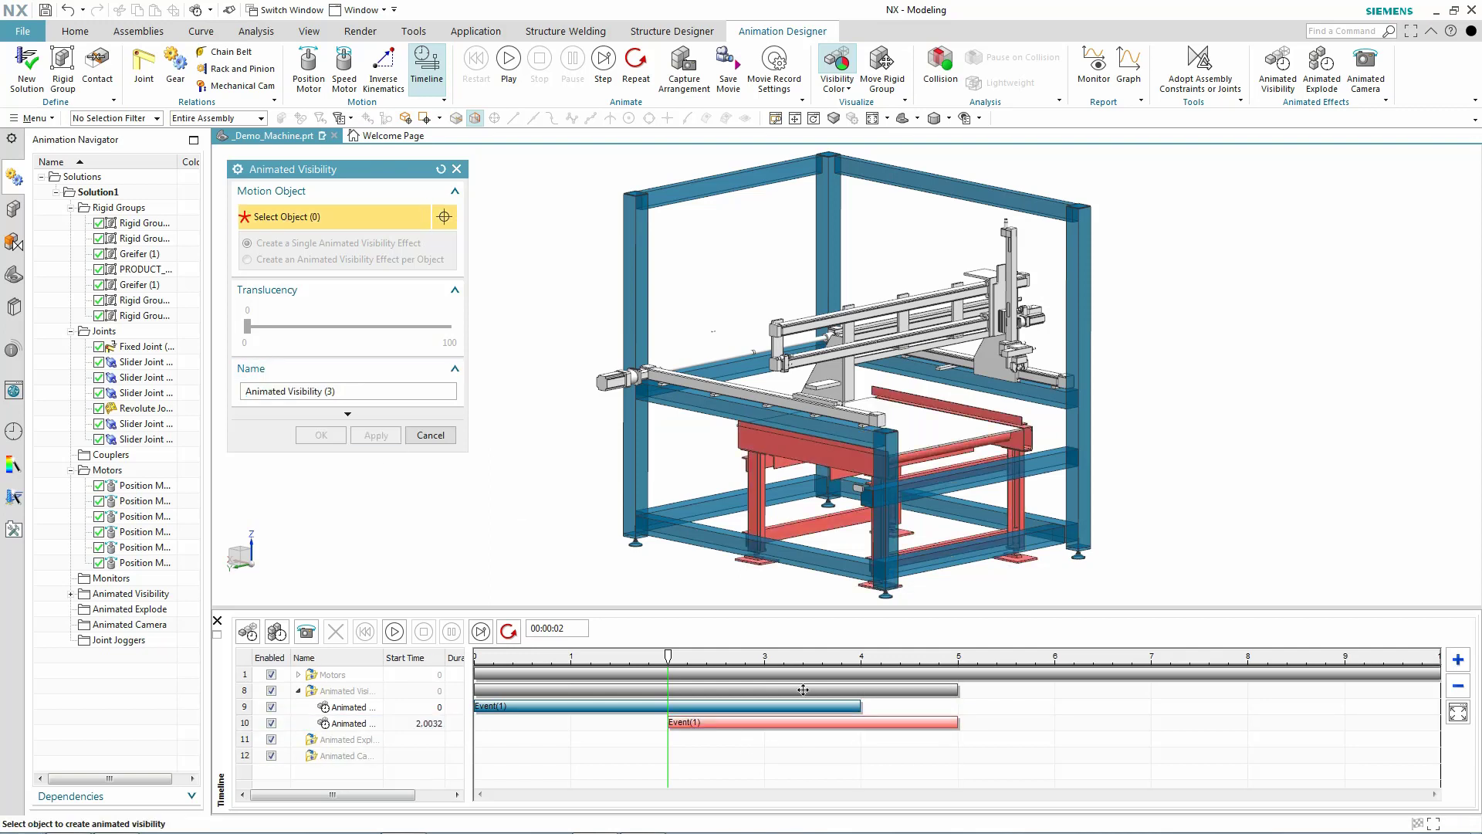
Step: Add an animated visibility effect to the flat plate on the roller table, running from about 4 to 7 seconds
left_click_drag(667, 656, 862, 683)
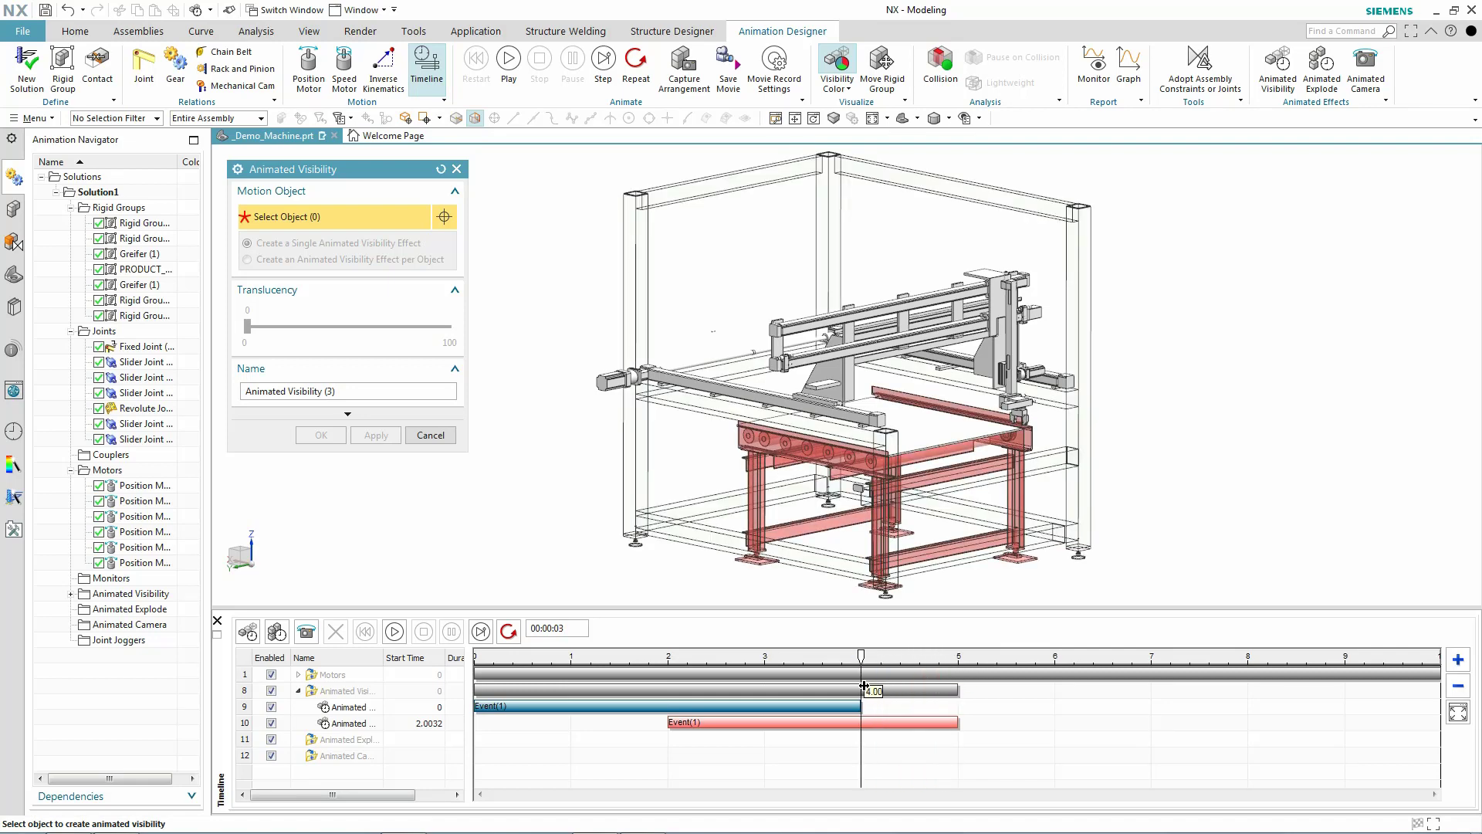
left_click(922, 433)
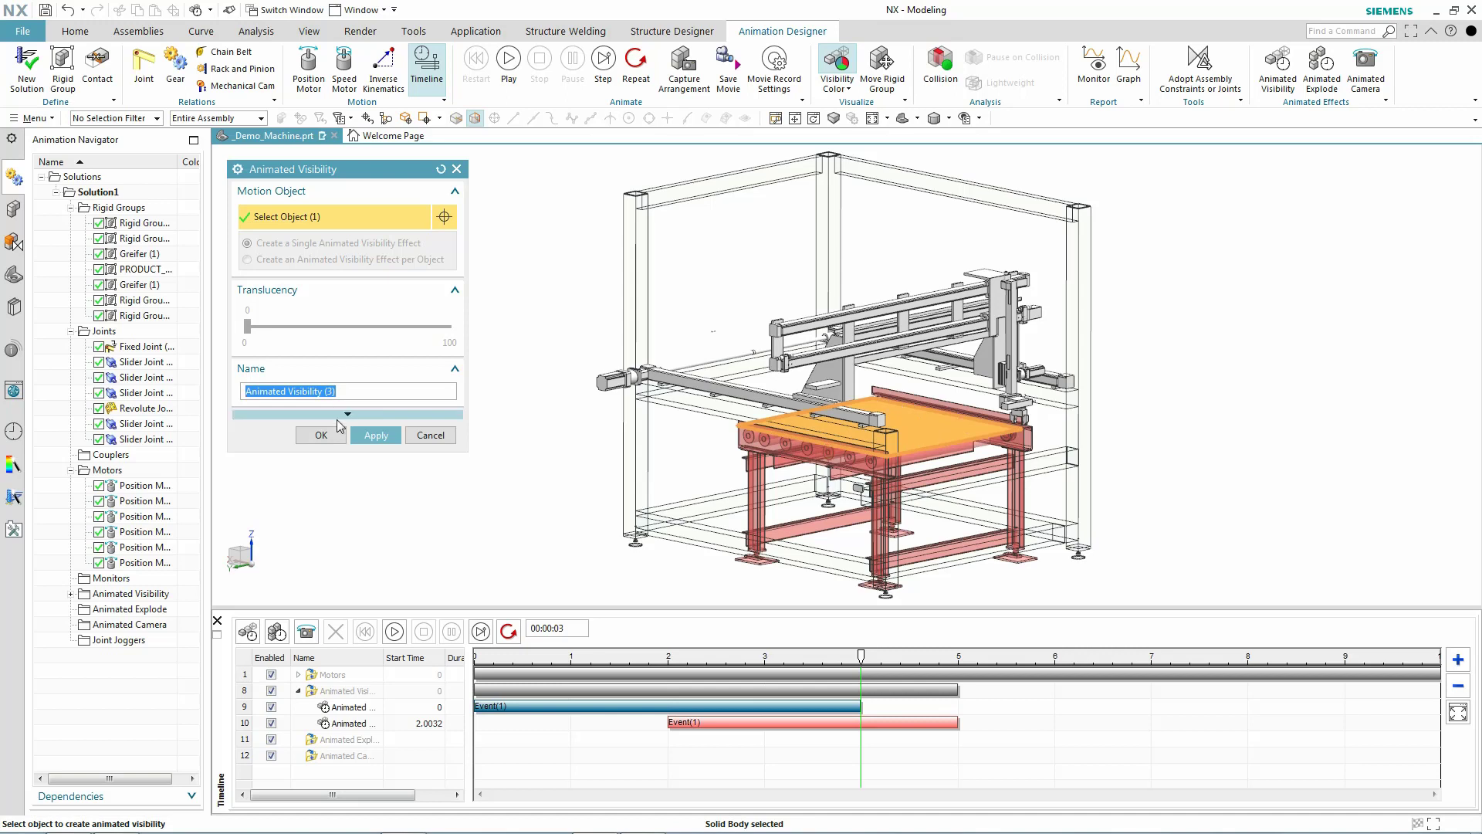
left_click(376, 434)
left_click_drag(957, 741, 1153, 733)
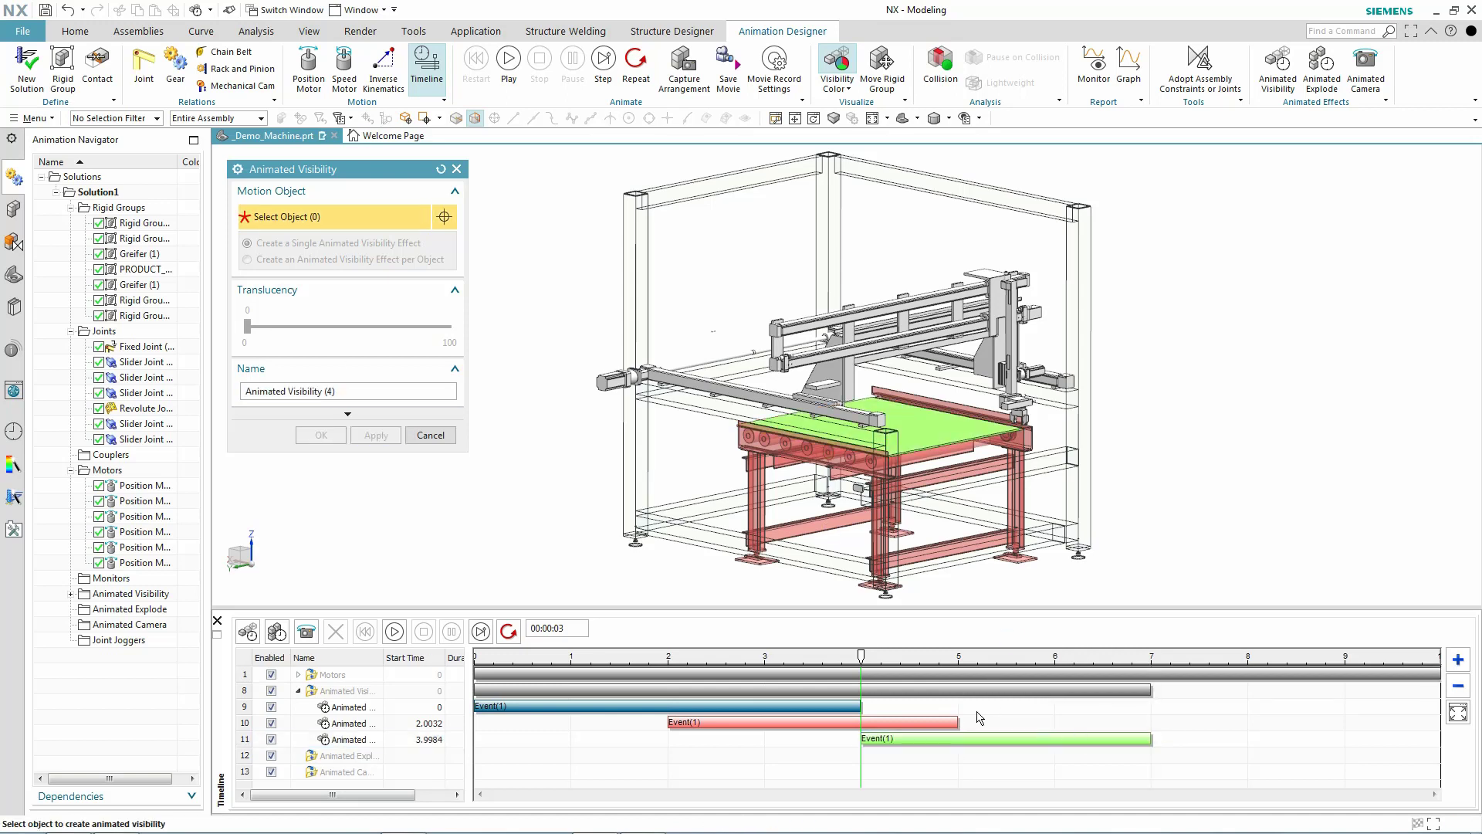
Step: Add an animated visibility effect to Rigid Group (3), the gantry beam, starting at about 6.4 seconds, and play the animation
left_click_drag(861, 655, 1097, 698)
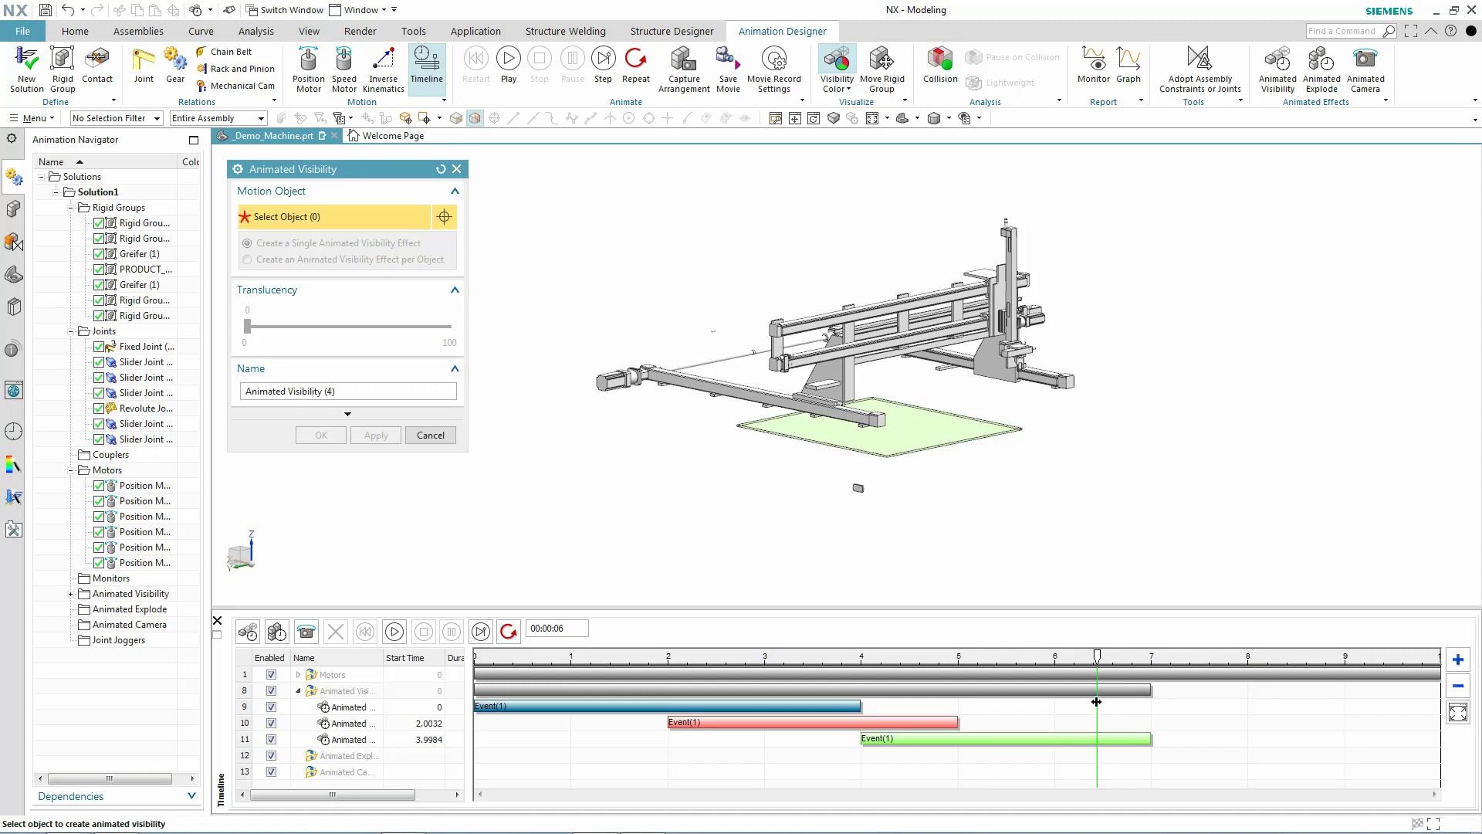
left_click(990, 365)
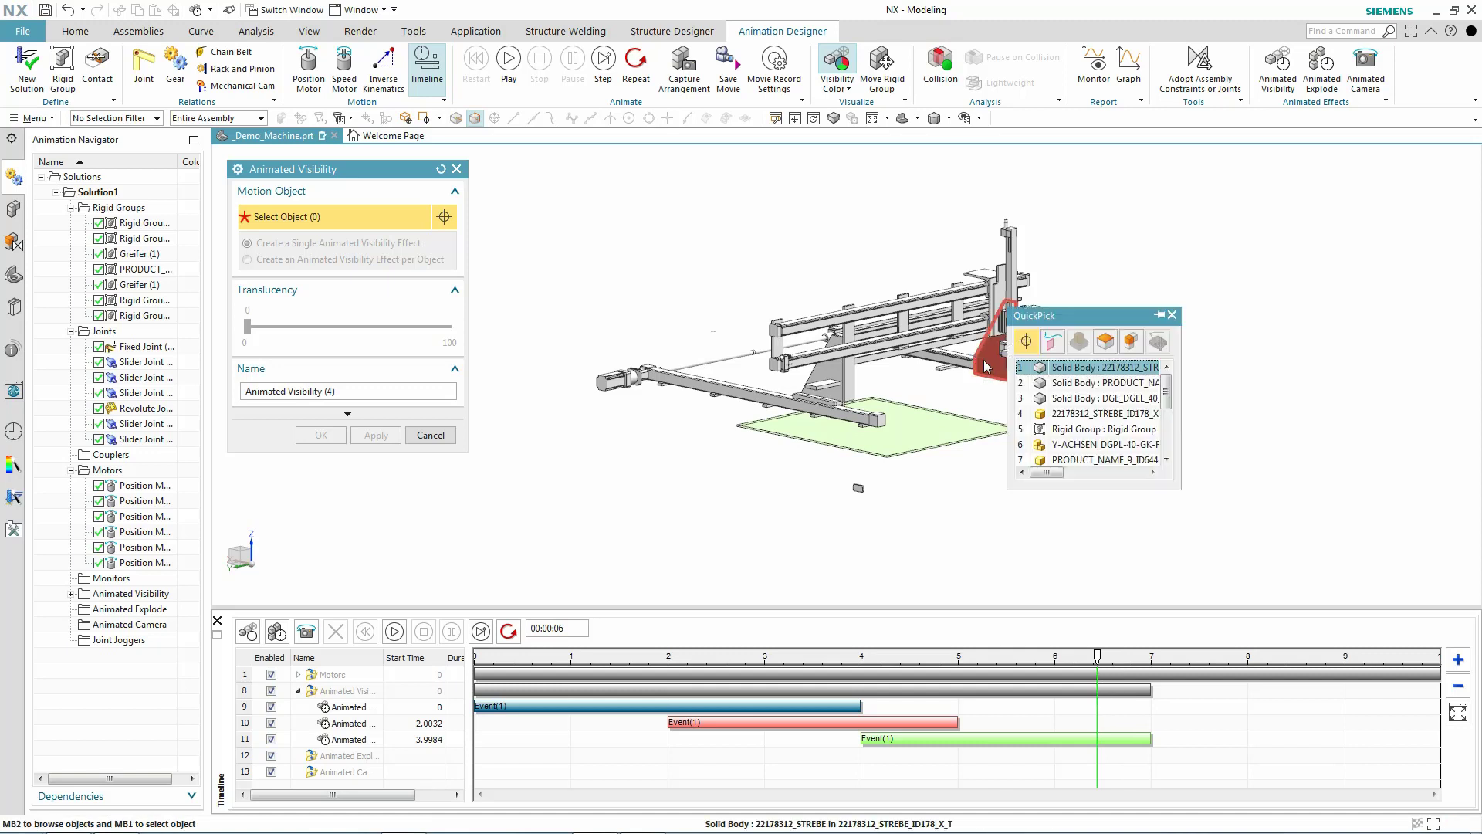
left_click(1101, 429)
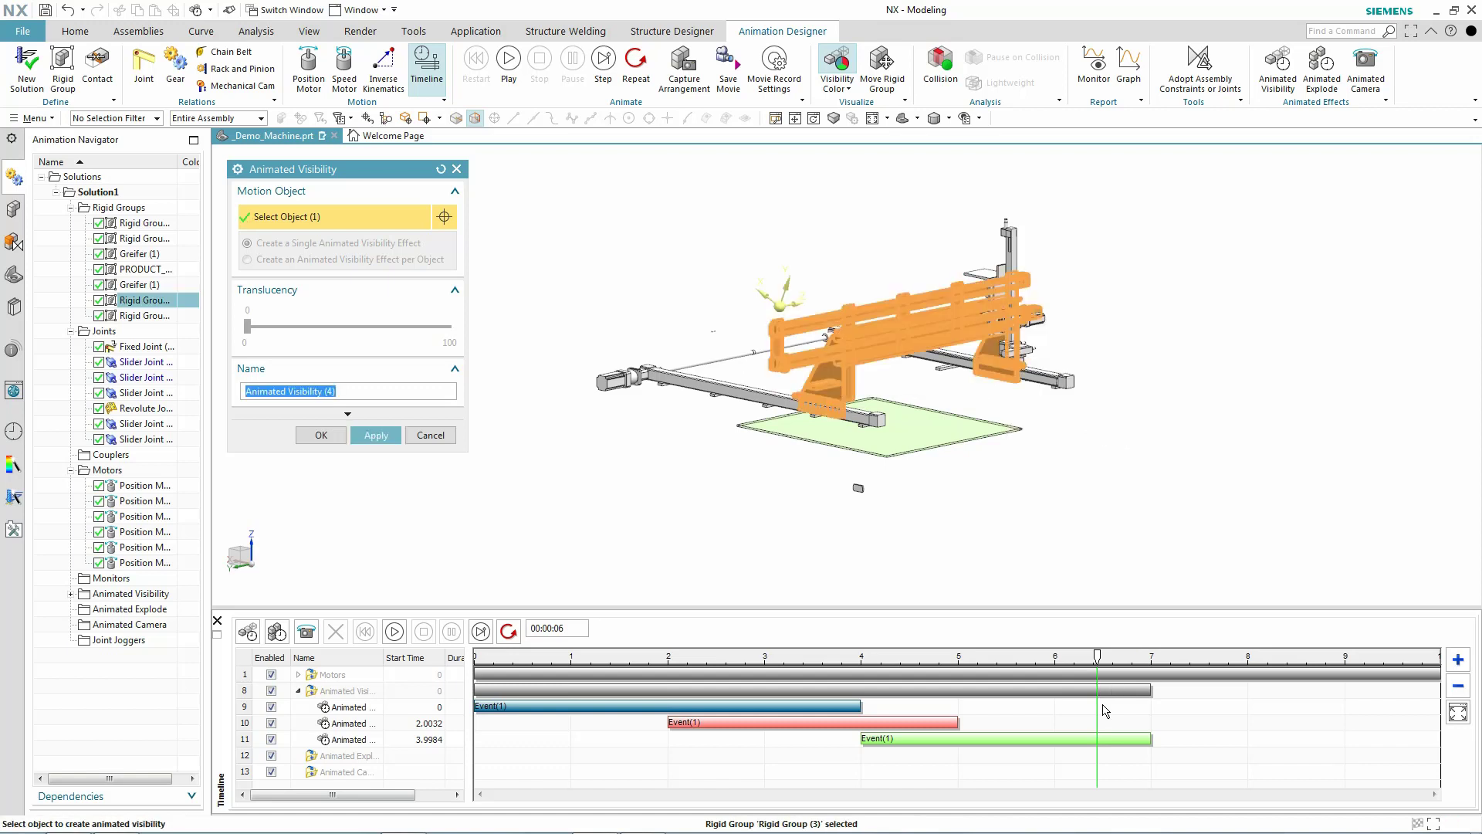
left_click(377, 435)
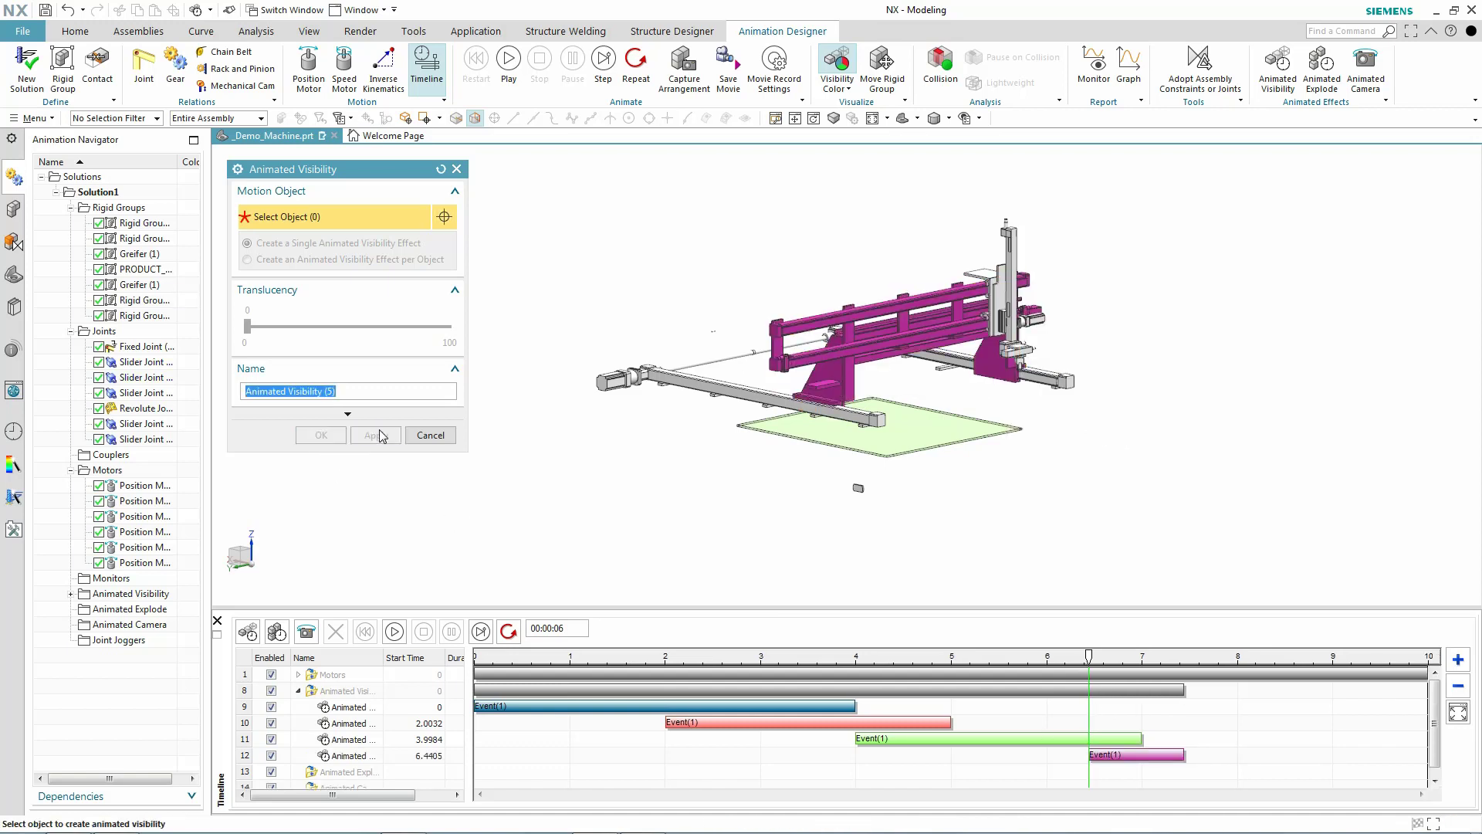
left_click(423, 434)
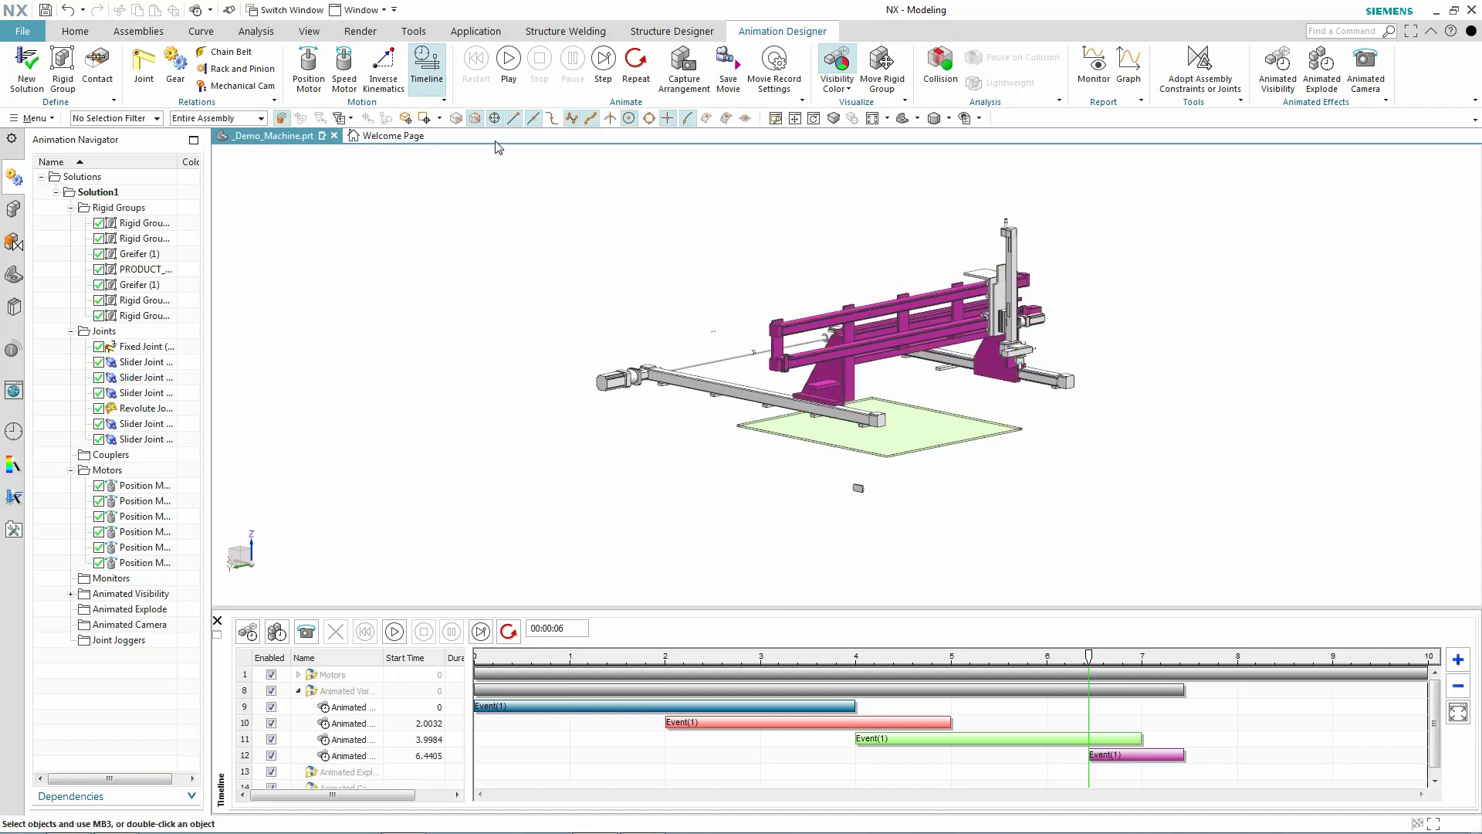
left_click(509, 59)
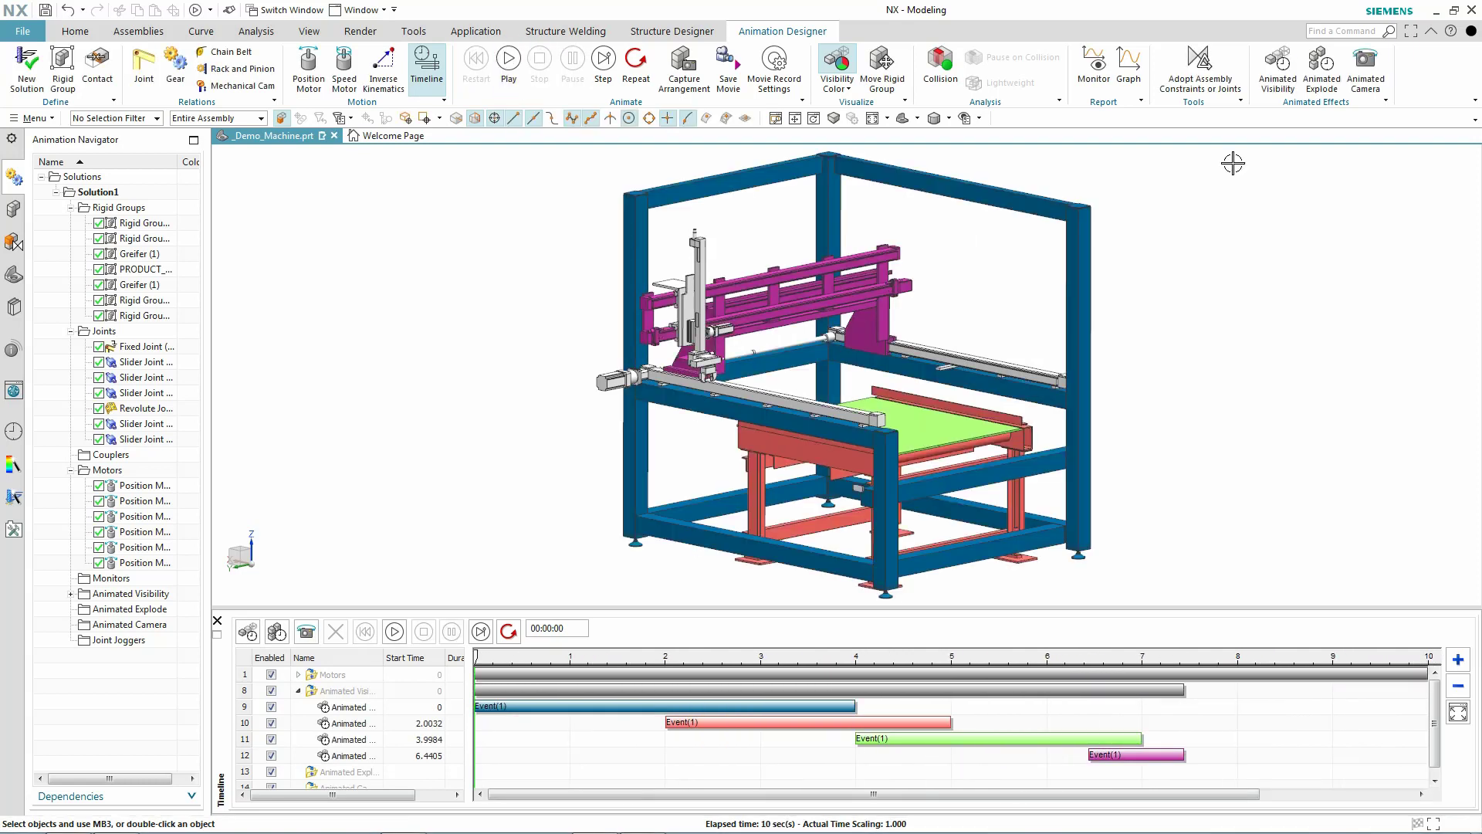
Step: Switch the model coloring to Explode Color and collapse the Animated Visibility group in the timeline
left_click(1456, 689)
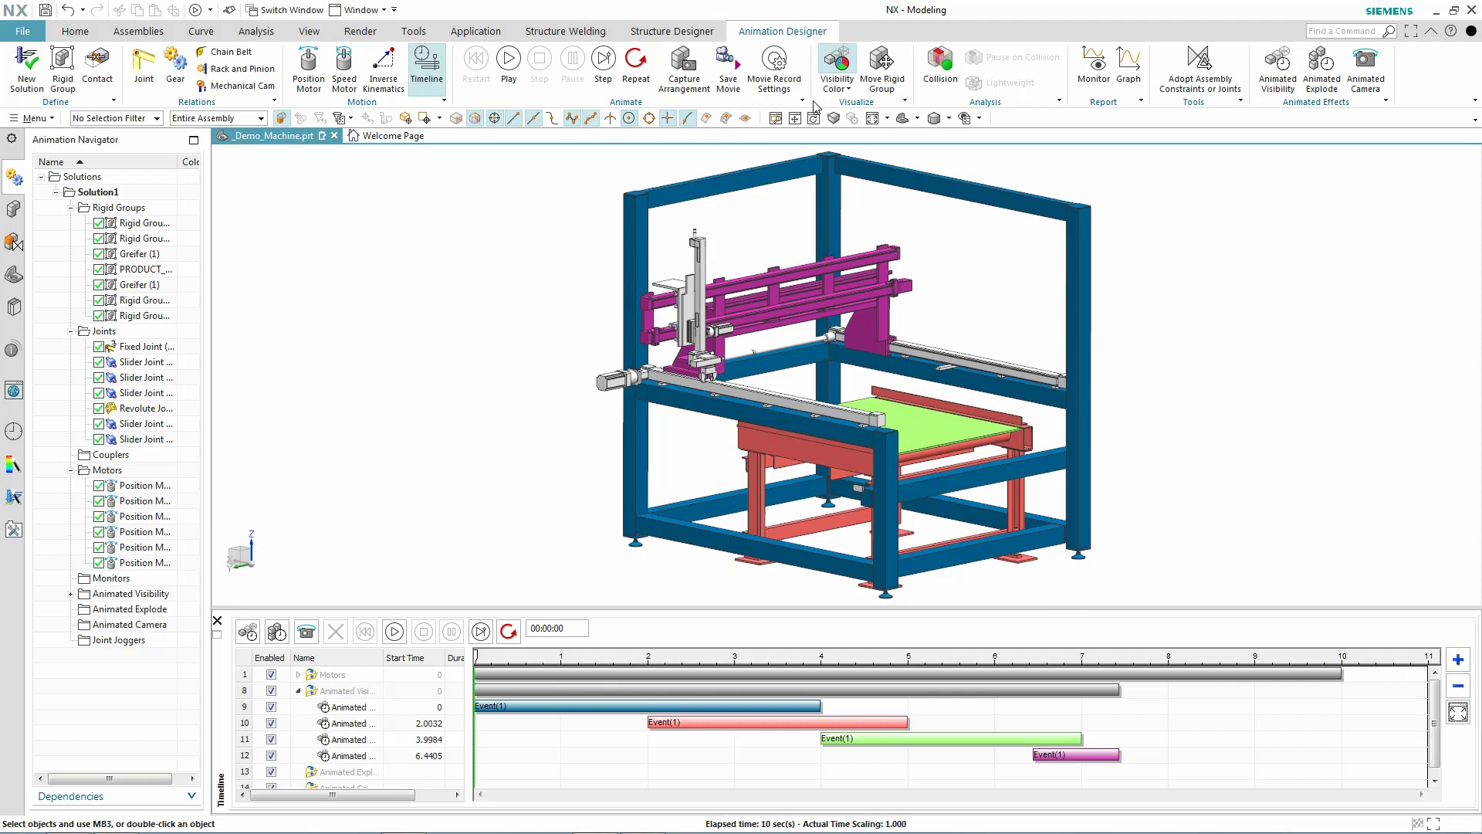
left_click(841, 85)
left_click(853, 165)
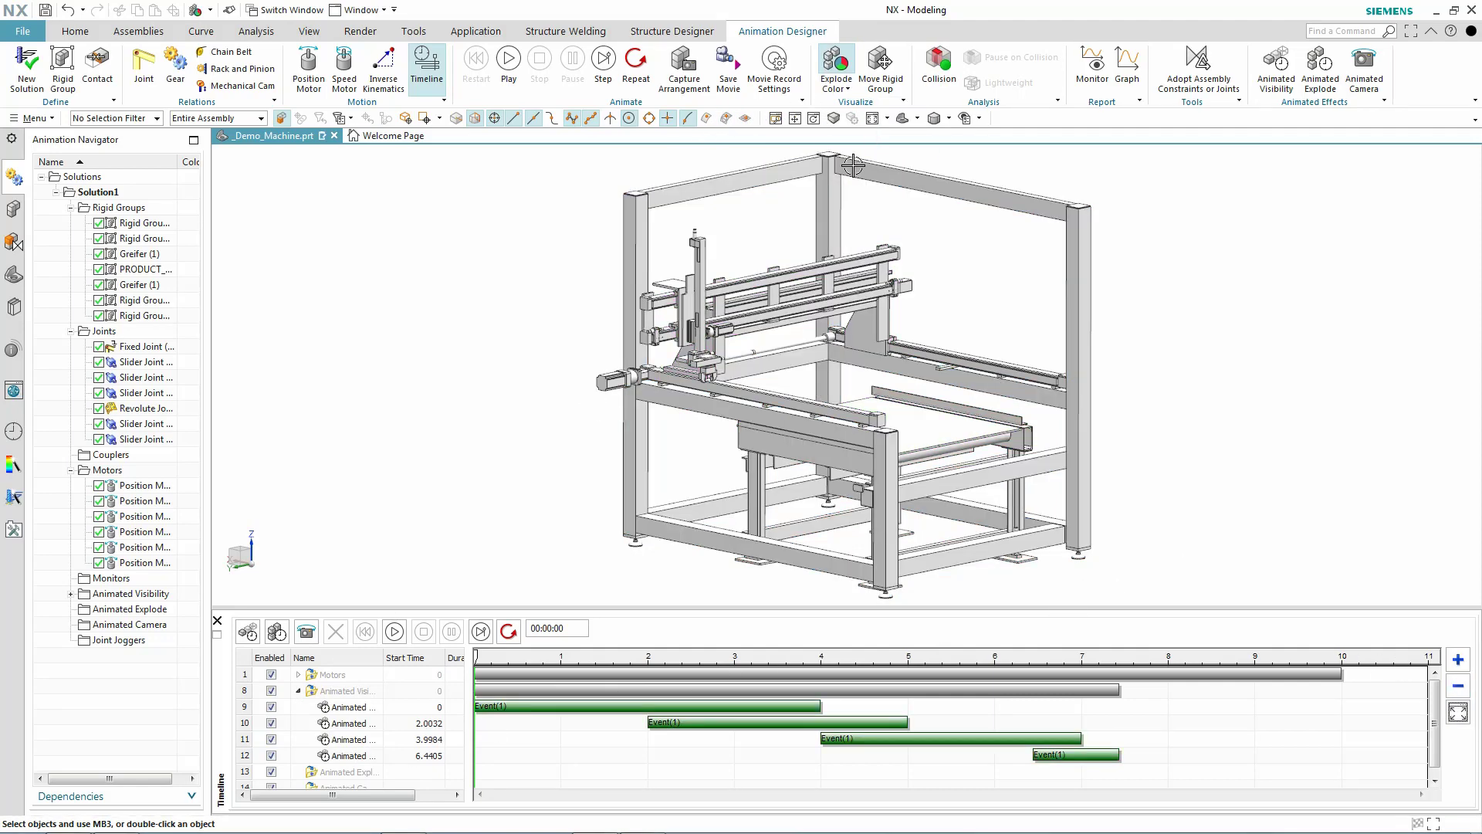
left_click(298, 691)
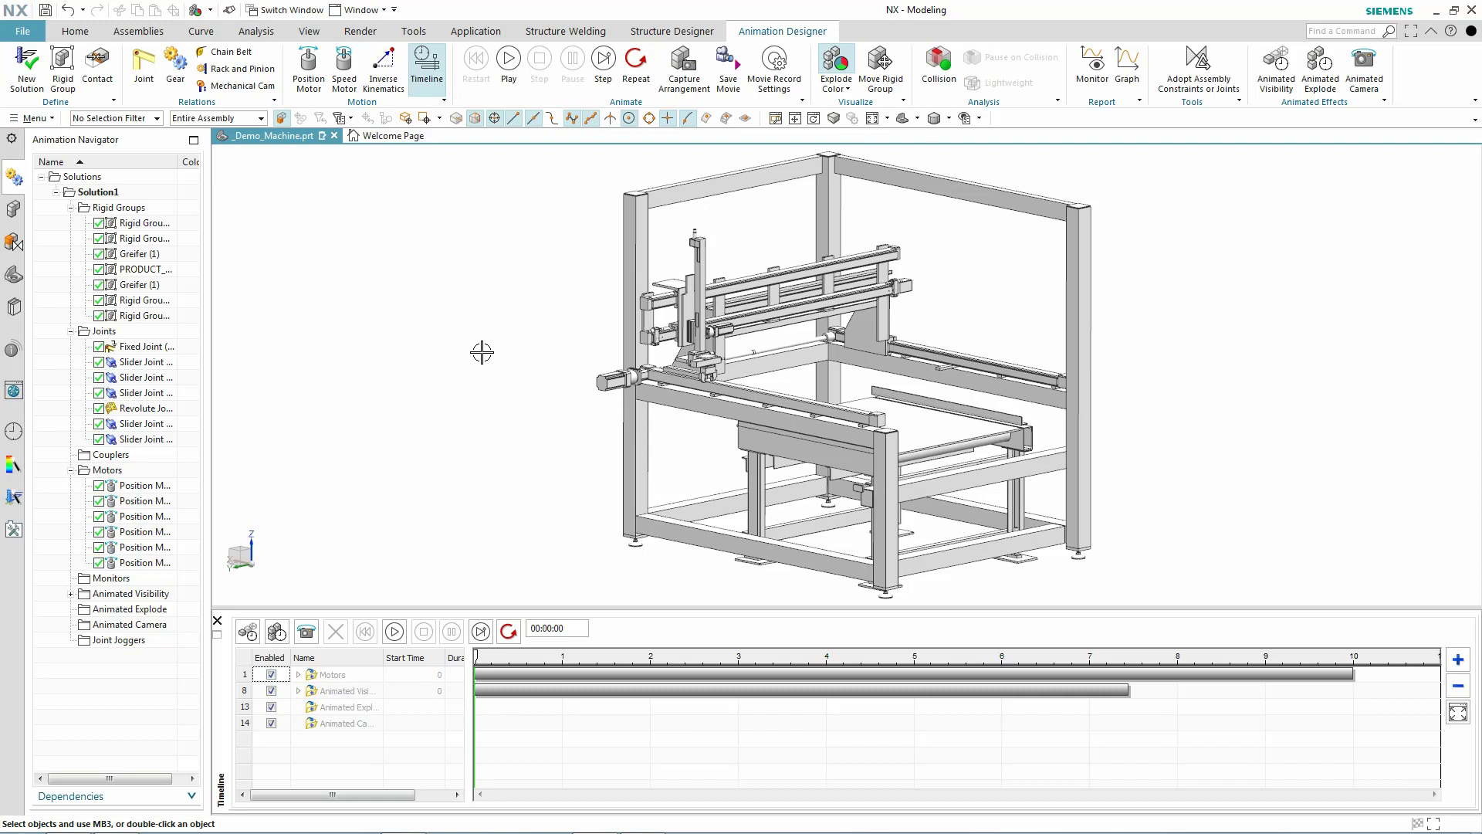
Step: Create a single animated explode effect moving the front side frame, with its posts, cross beams and feet, outward from the machine
left_click(1317, 85)
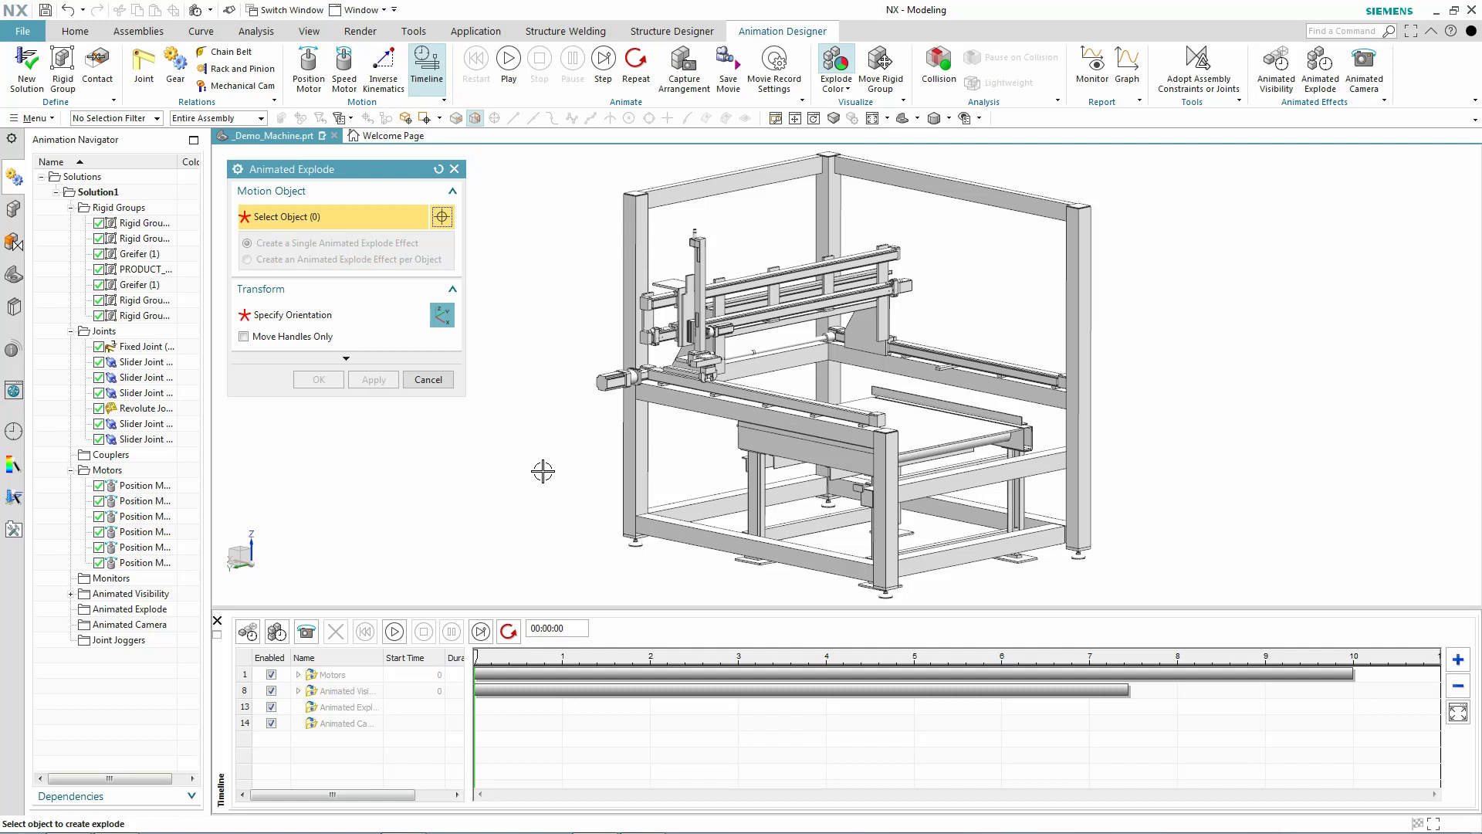
left_click(637, 459)
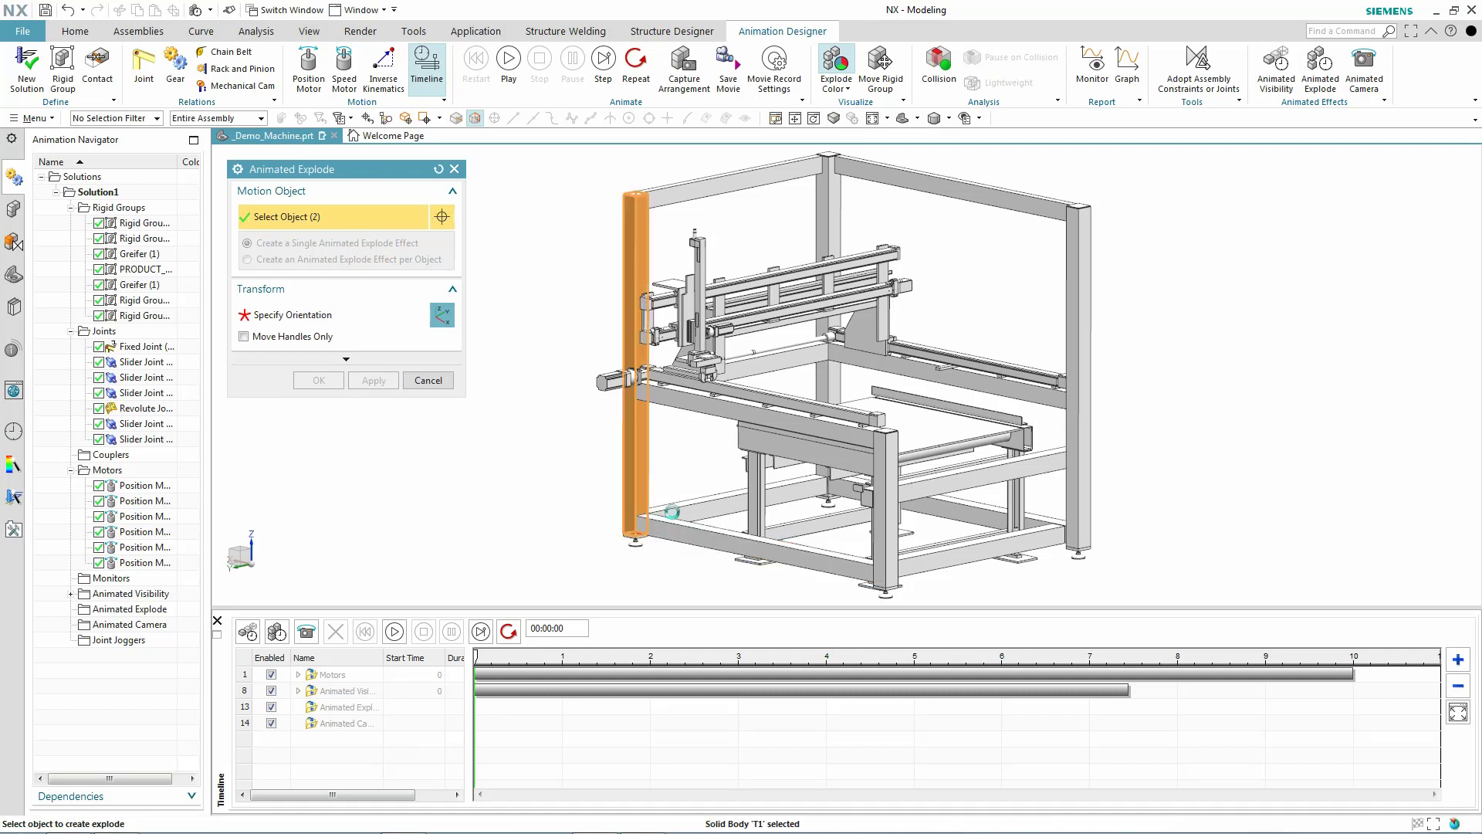
left_click(671, 529)
left_click(689, 411)
left_click(886, 510)
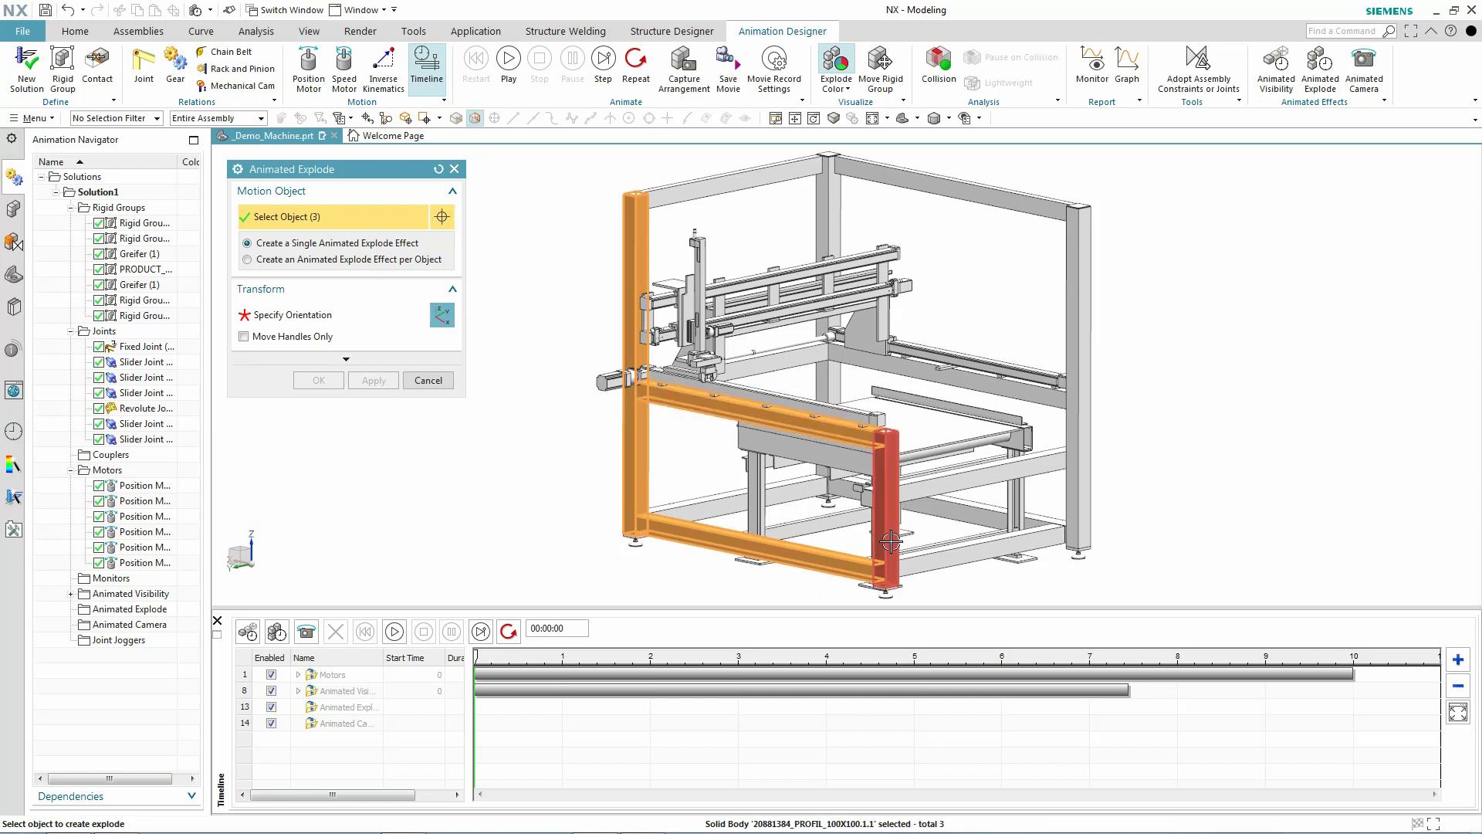
left_click(624, 544)
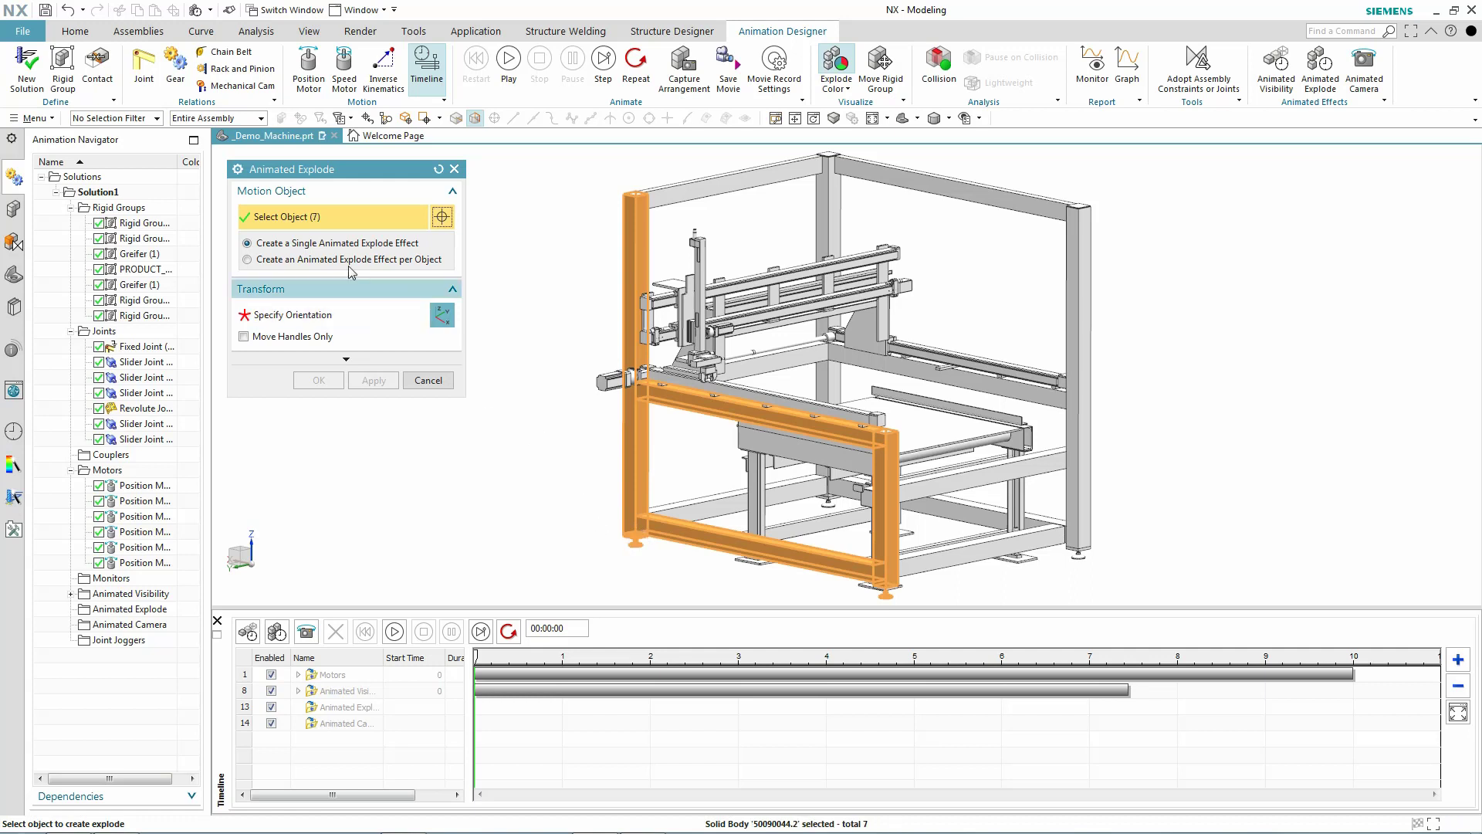
left_click(313, 316)
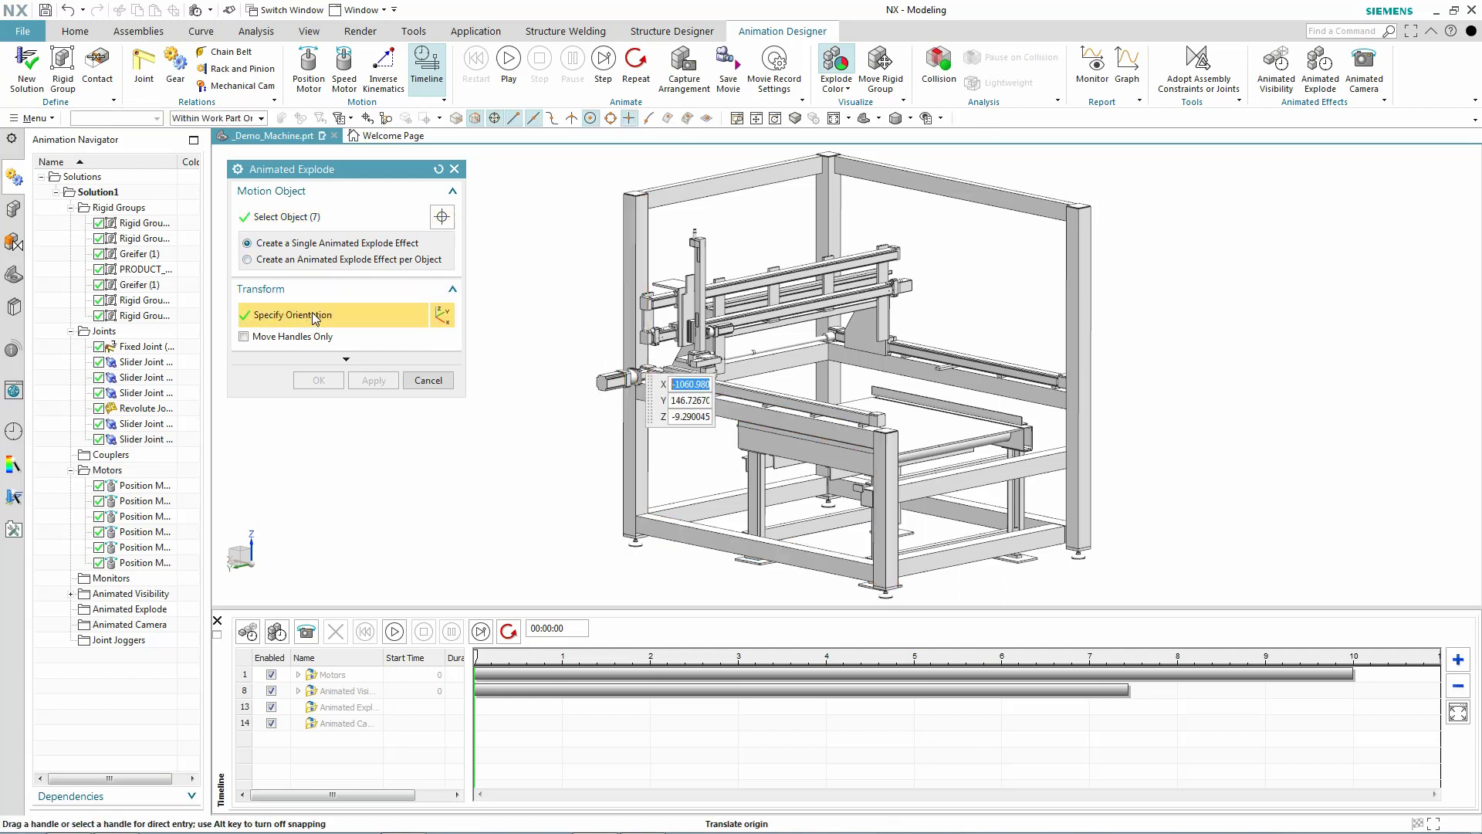
middle_click_drag(552, 318, 566, 354)
left_click_drag(589, 351, 6, 596)
left_click(372, 381)
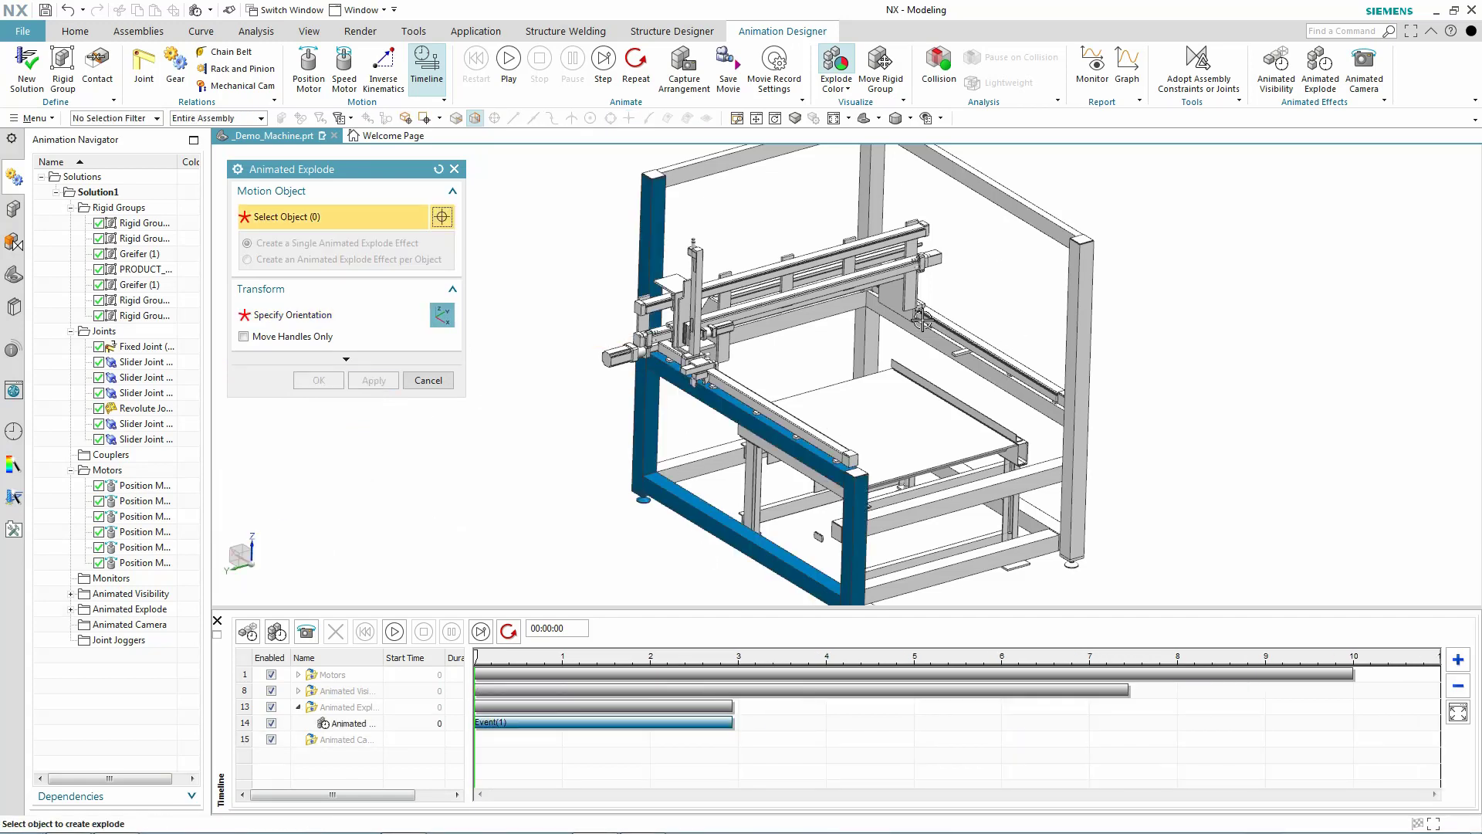
Step: Create a single animated explode effect for the opposite side frame with its posts, beams and foot, moving it outward to about Y -6019
left_click(995, 494)
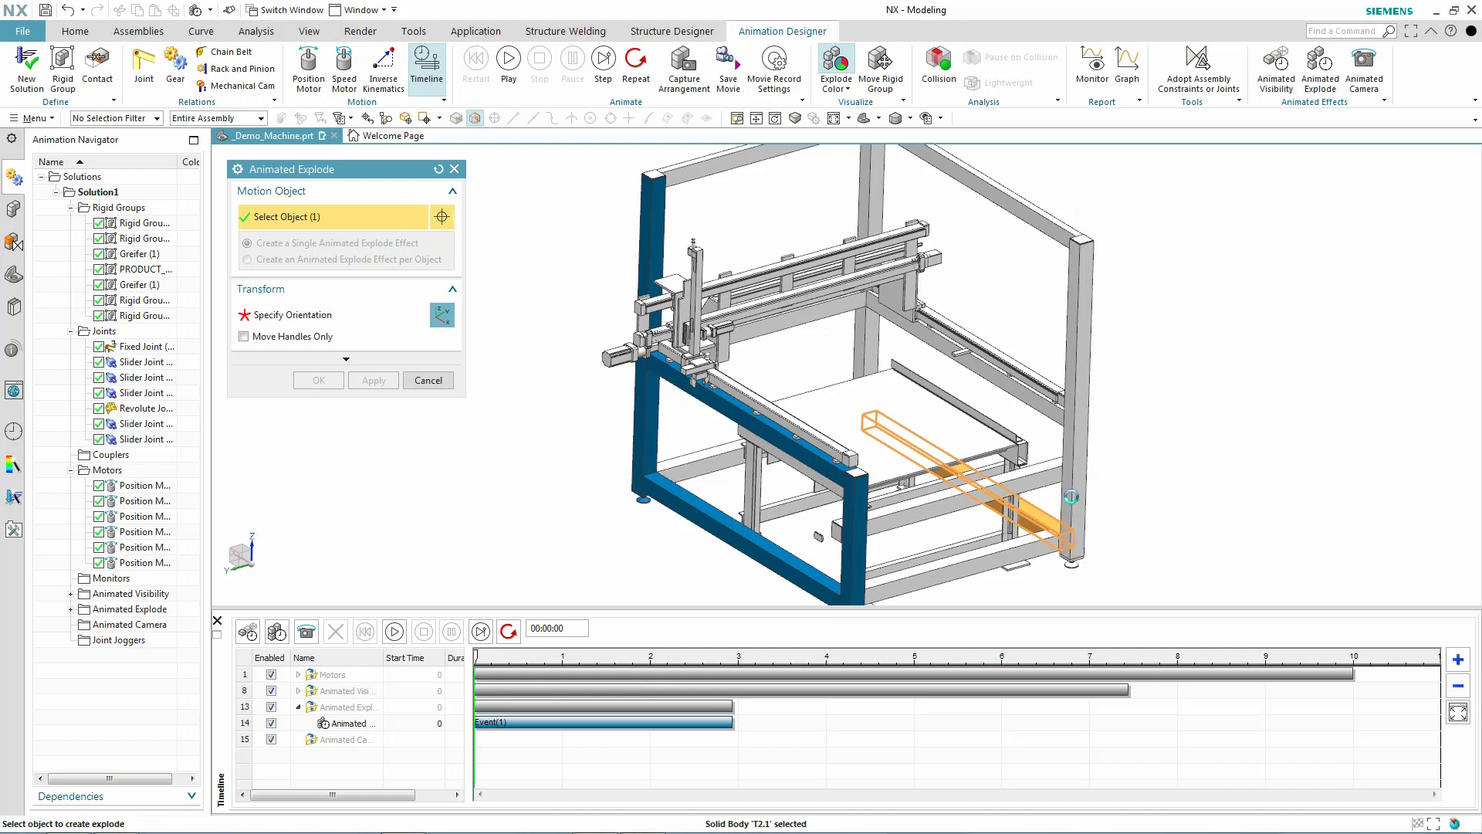
left_click(1080, 363)
left_click(872, 348)
left_click(930, 332)
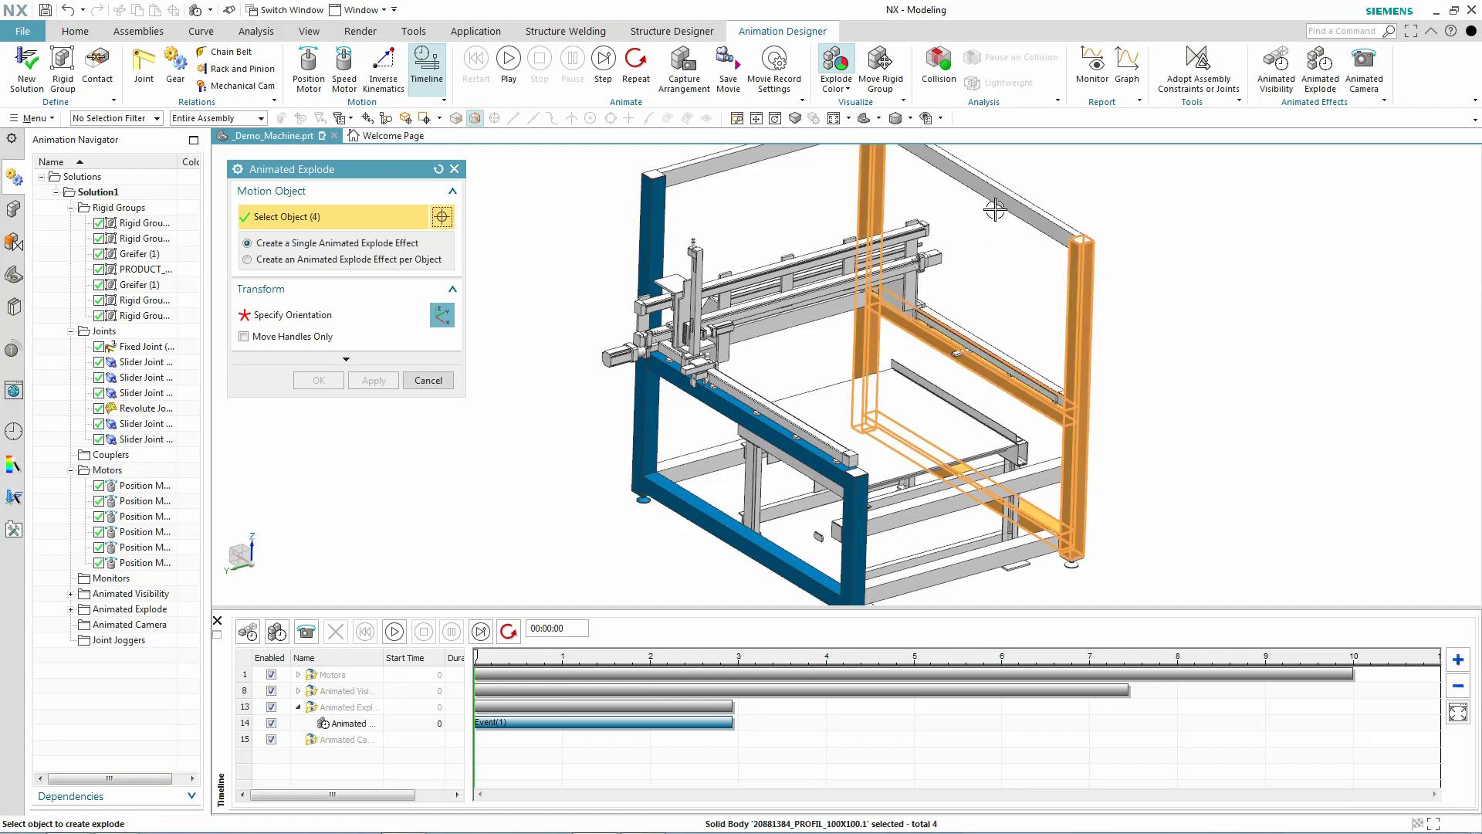
left_click(1088, 240)
left_click(1079, 518)
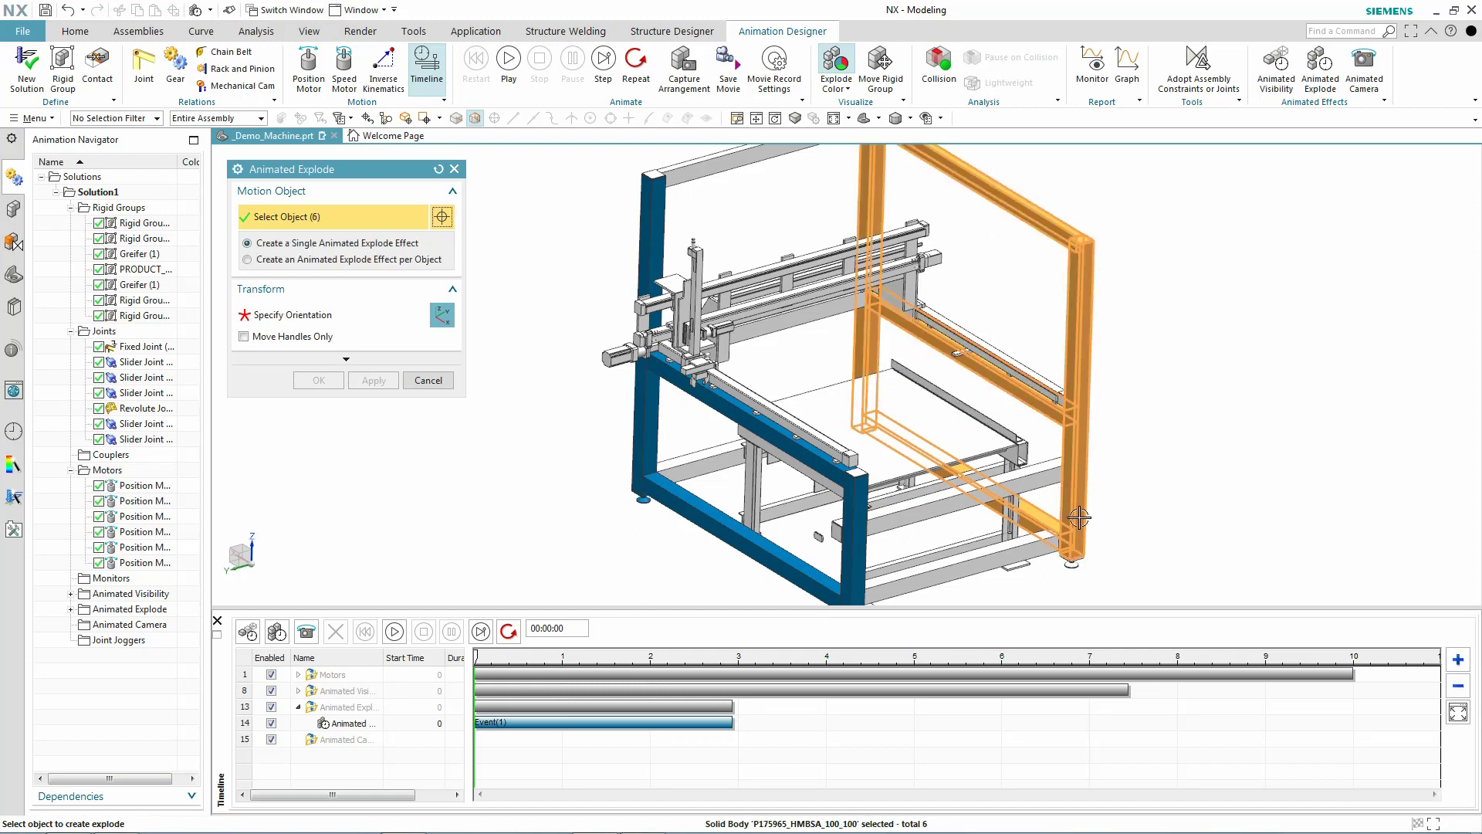
left_click(1075, 571)
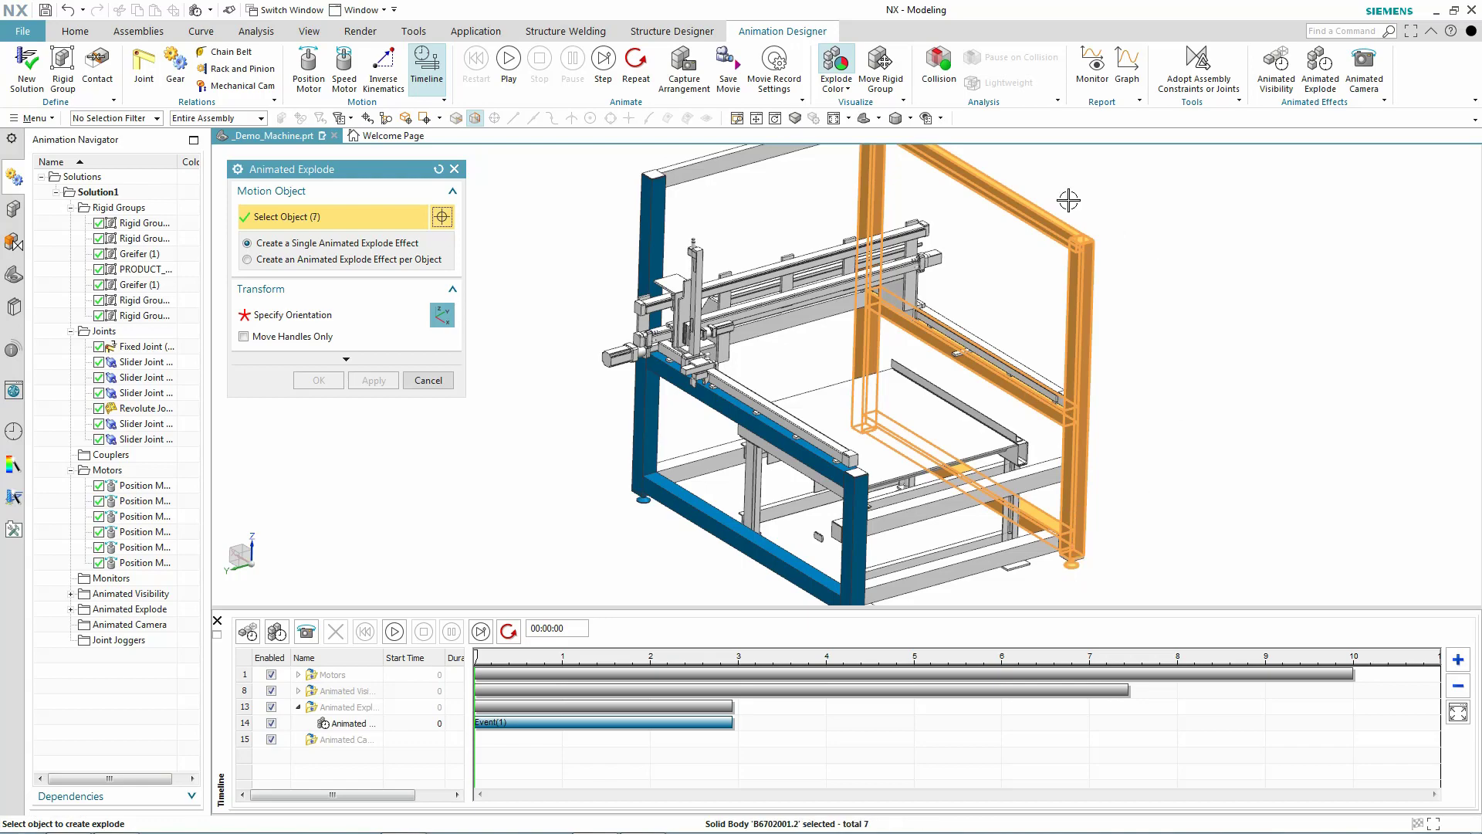
middle_click_drag(540, 345, 478, 331)
left_click(292, 314)
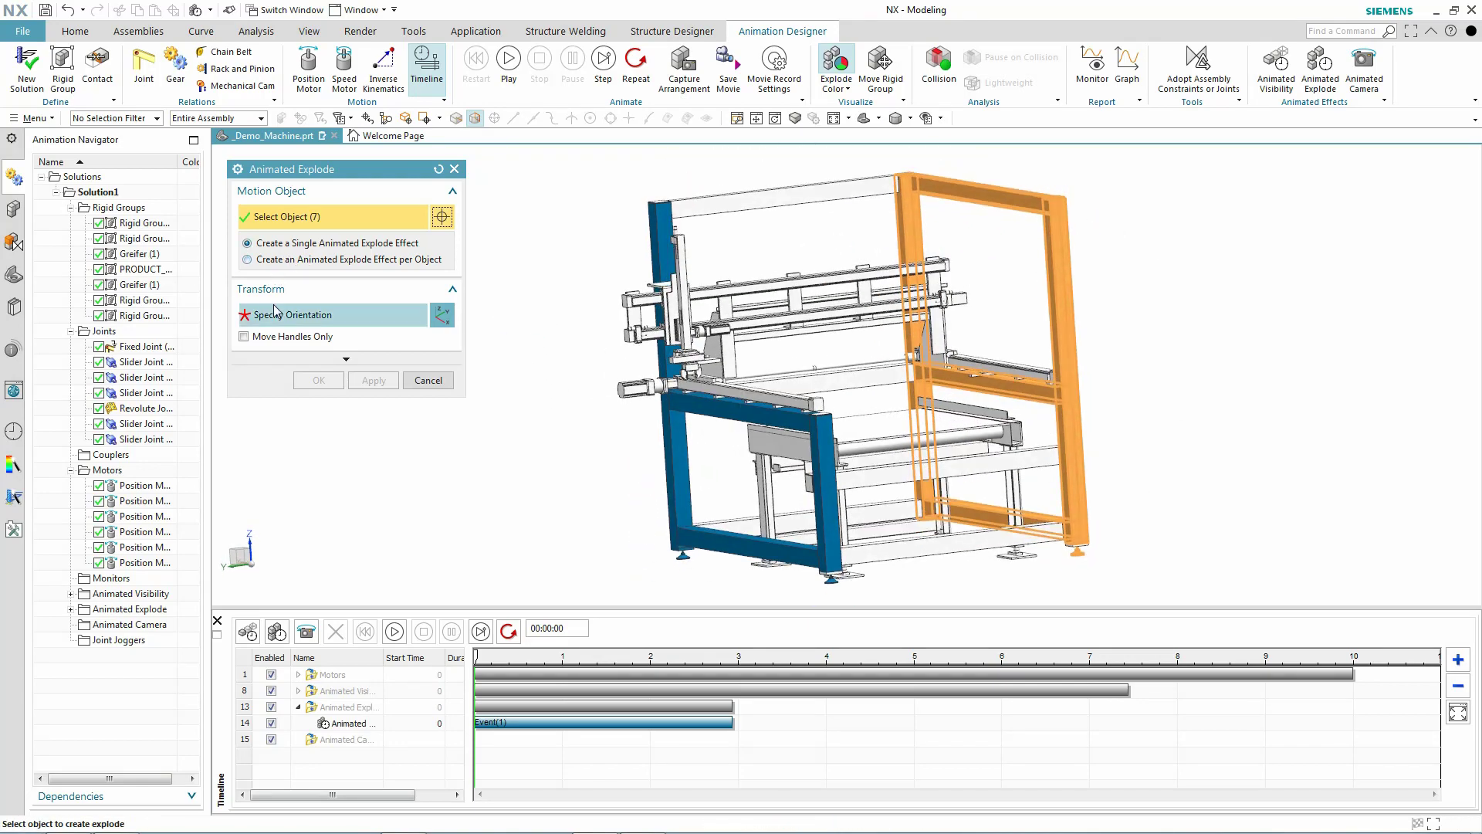
left_click_drag(926, 531, 1481, 330)
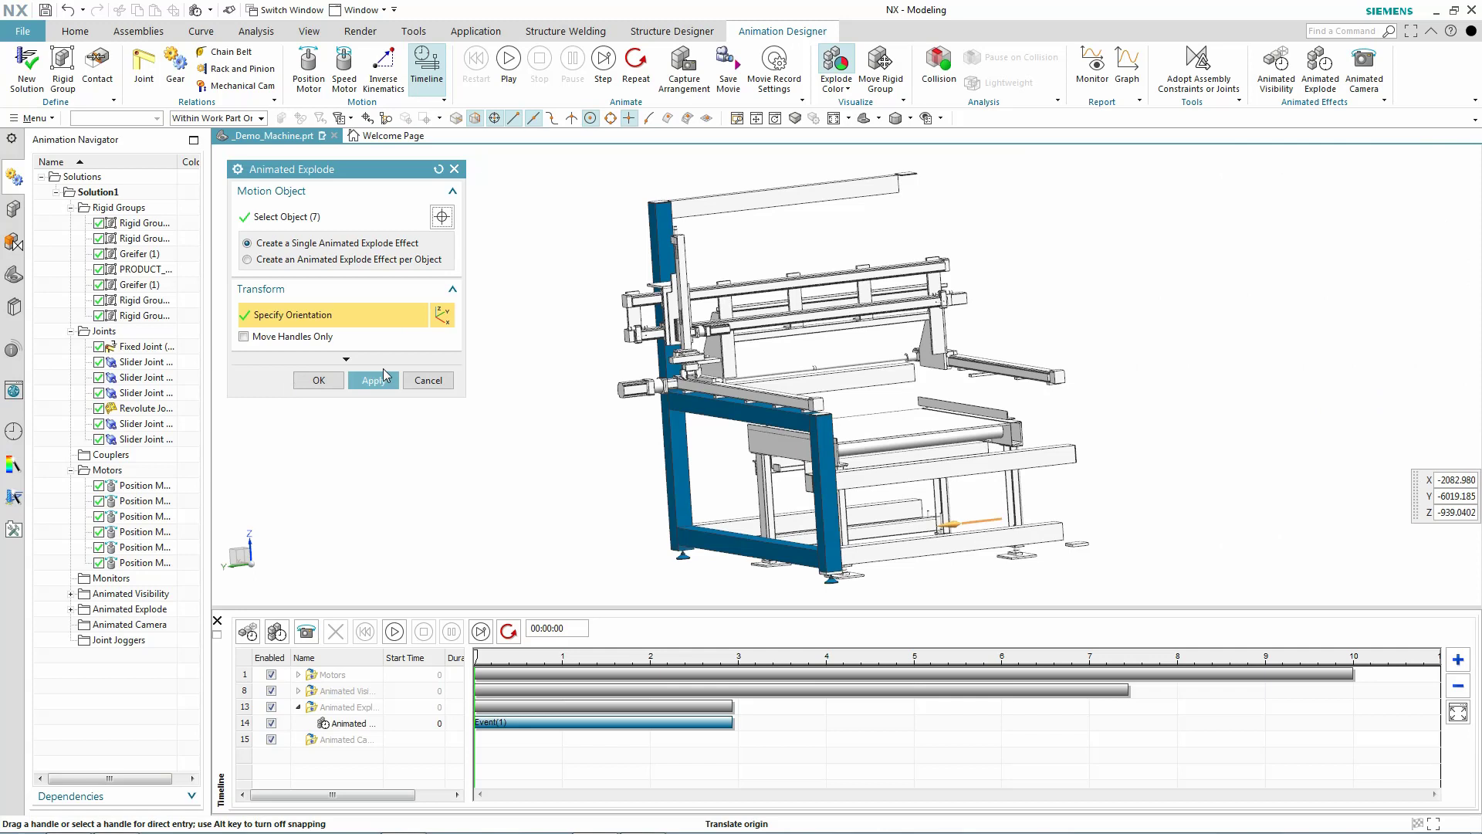
left_click(374, 379)
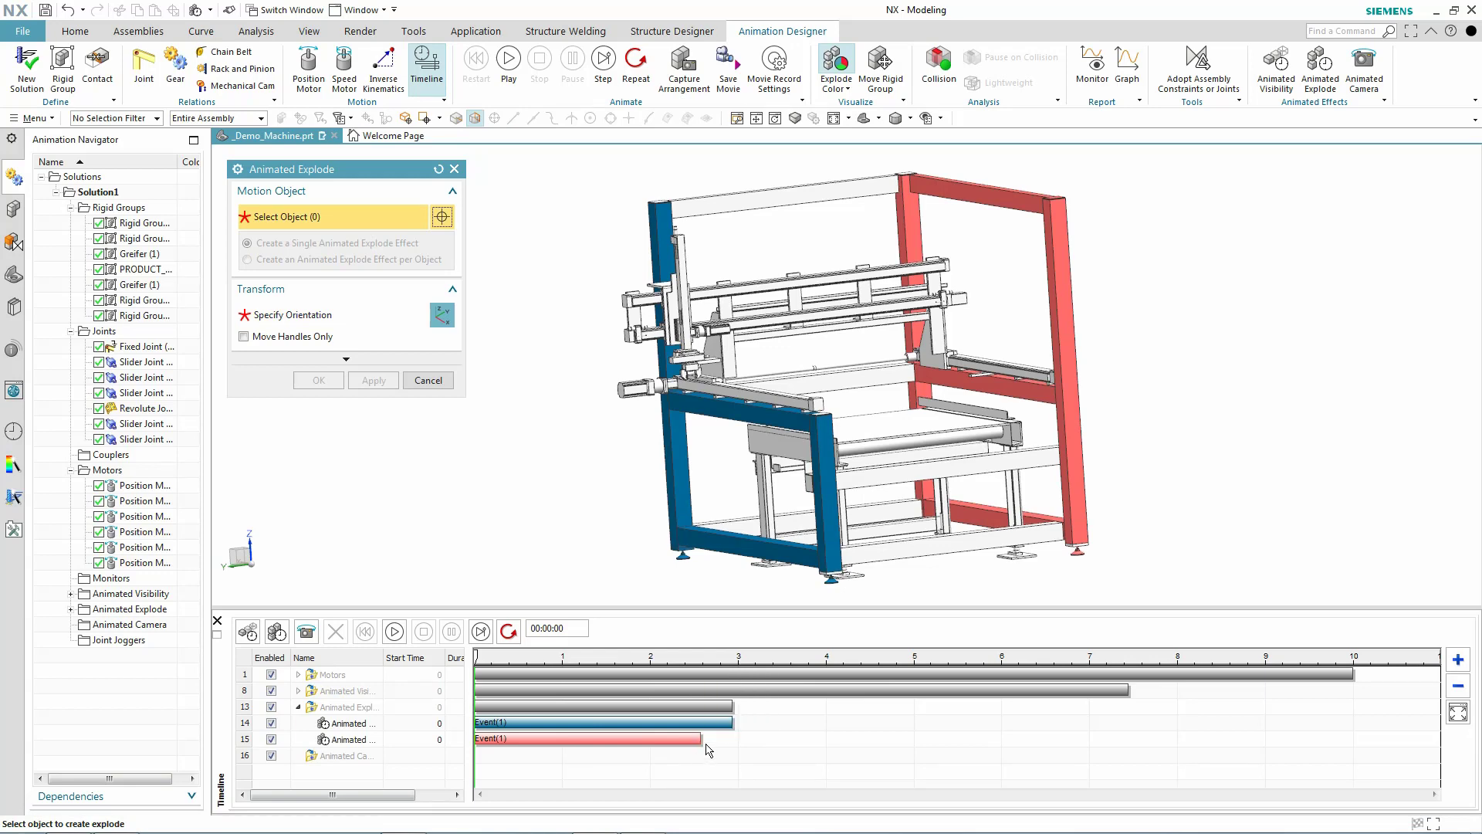
Step: Create an animated explode effect for the two lower beams joining the side frames, moving them outward along XC to about X -9505
middle_click_drag(530, 363, 552, 371)
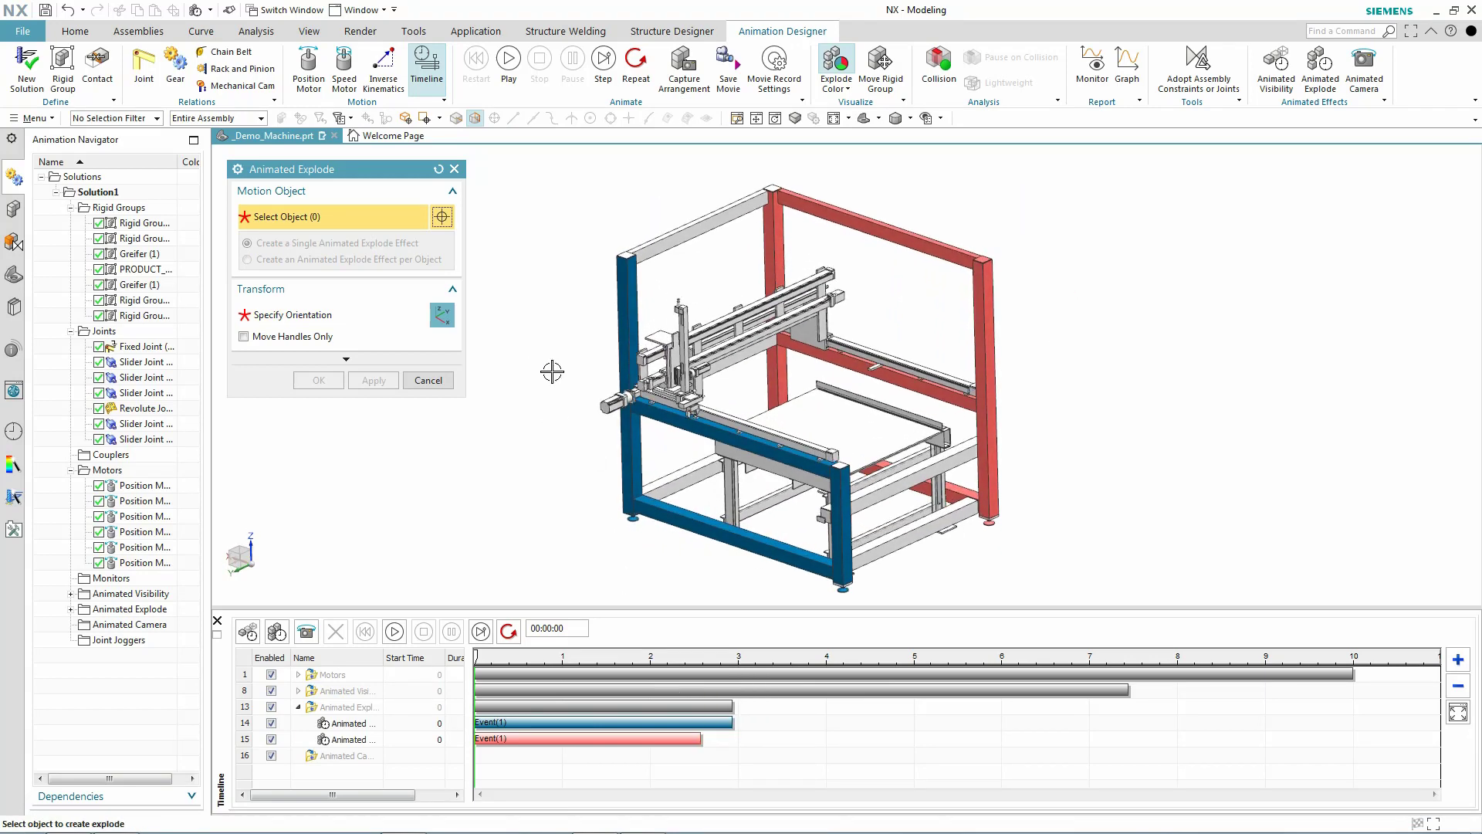
left_click(966, 517)
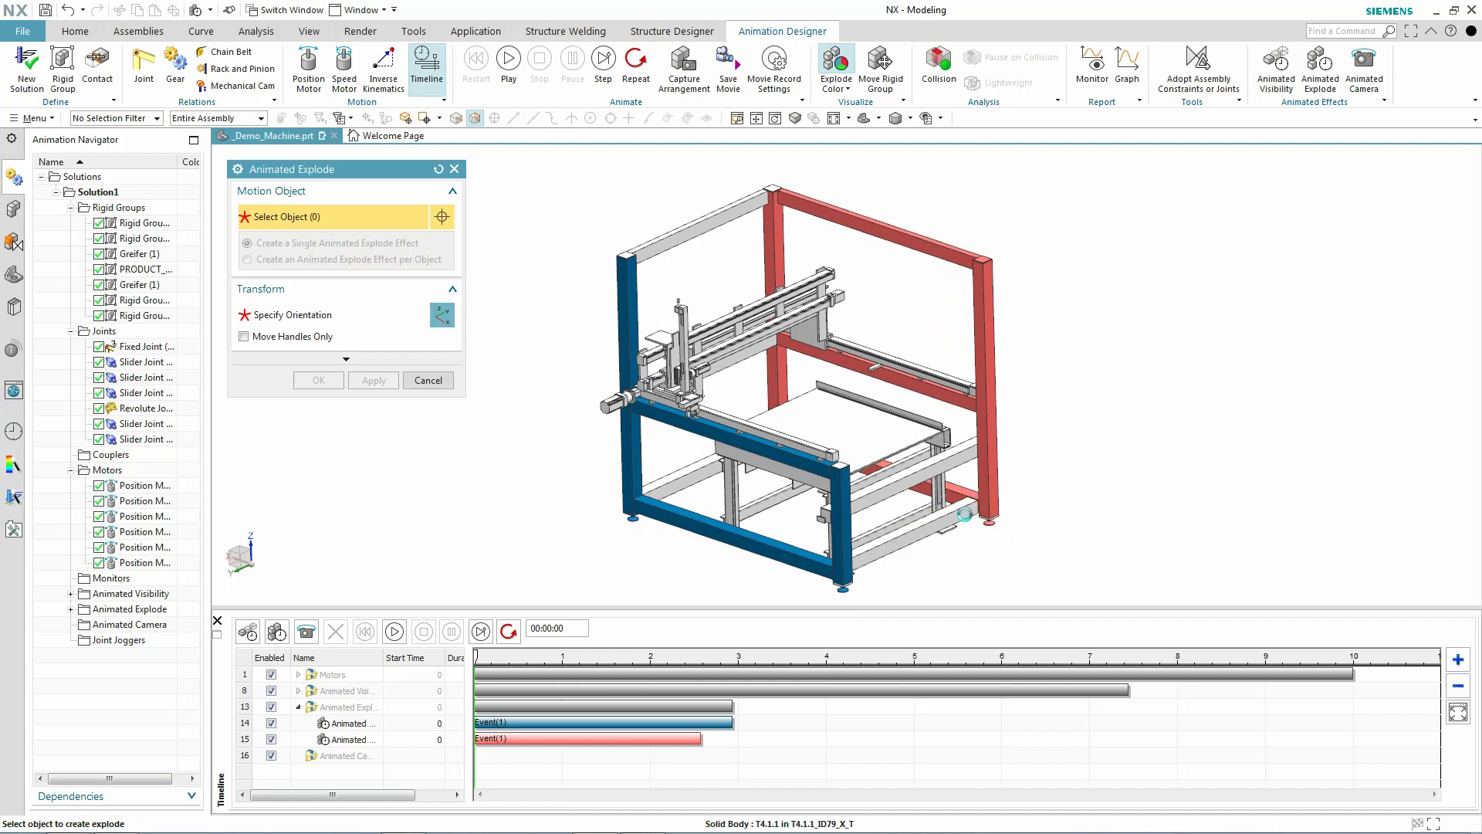
left_click(926, 470)
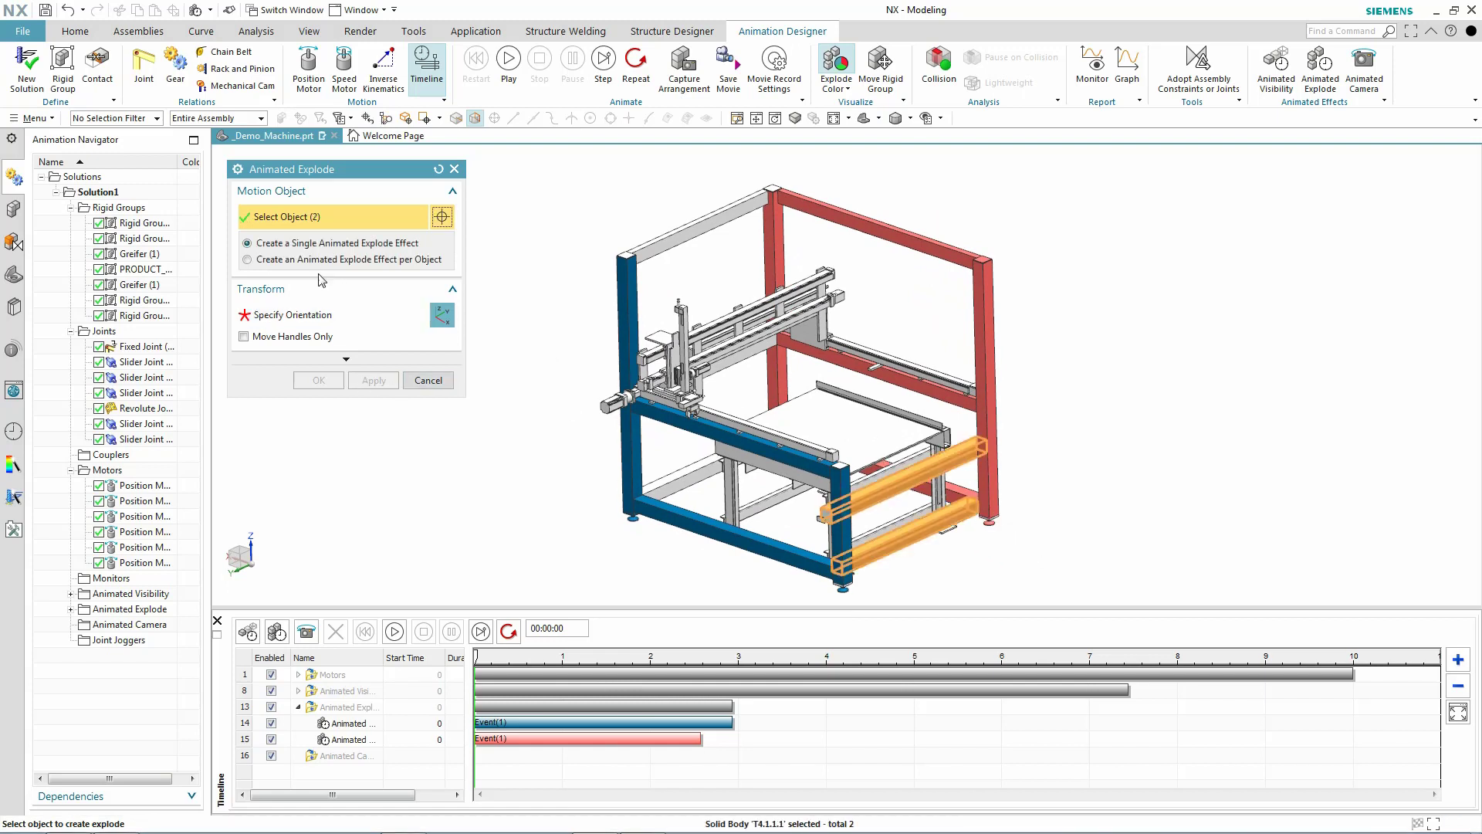
left_click(294, 314)
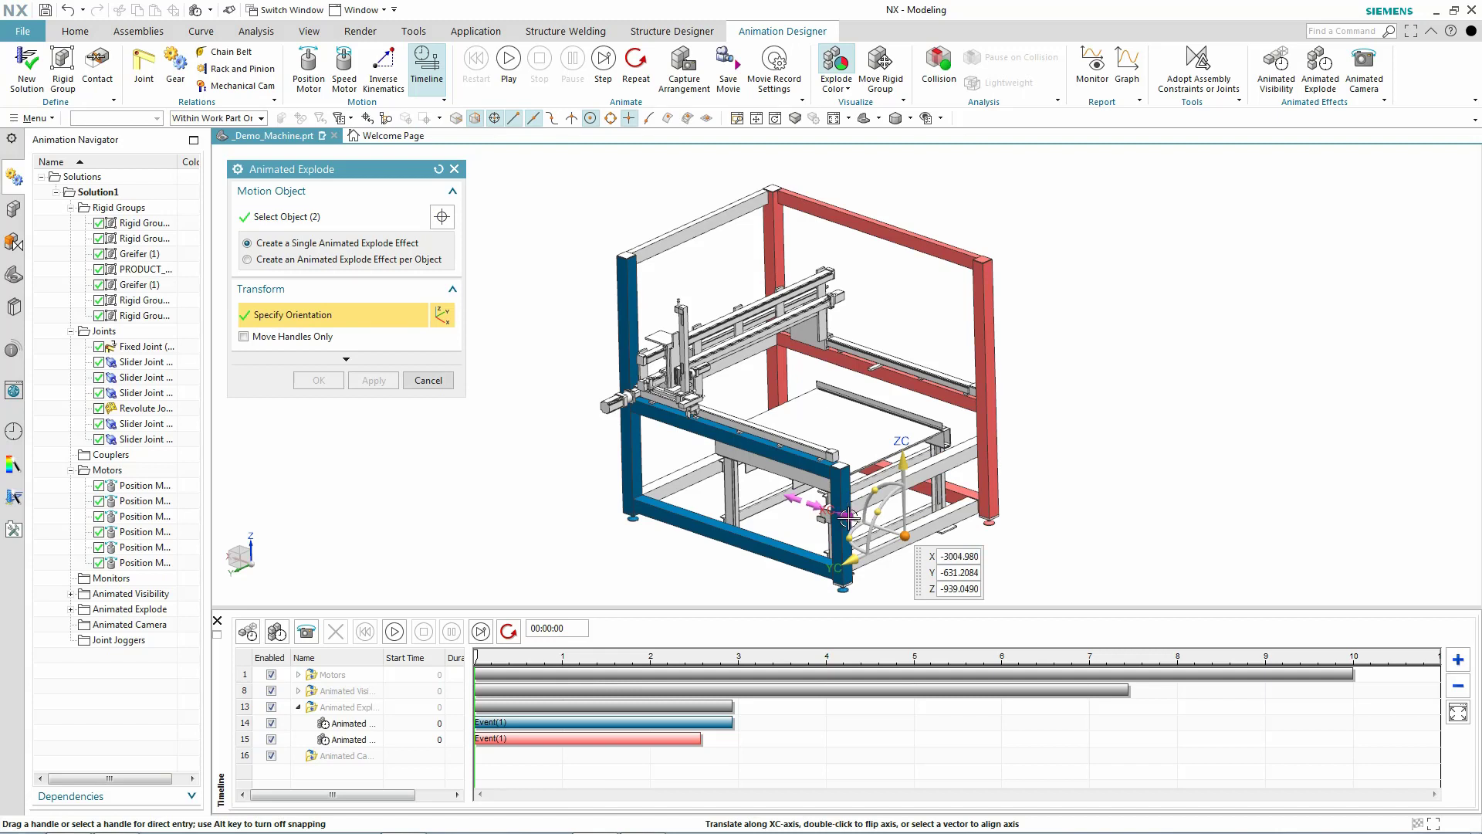
left_click_drag(849, 517, 1314, 586)
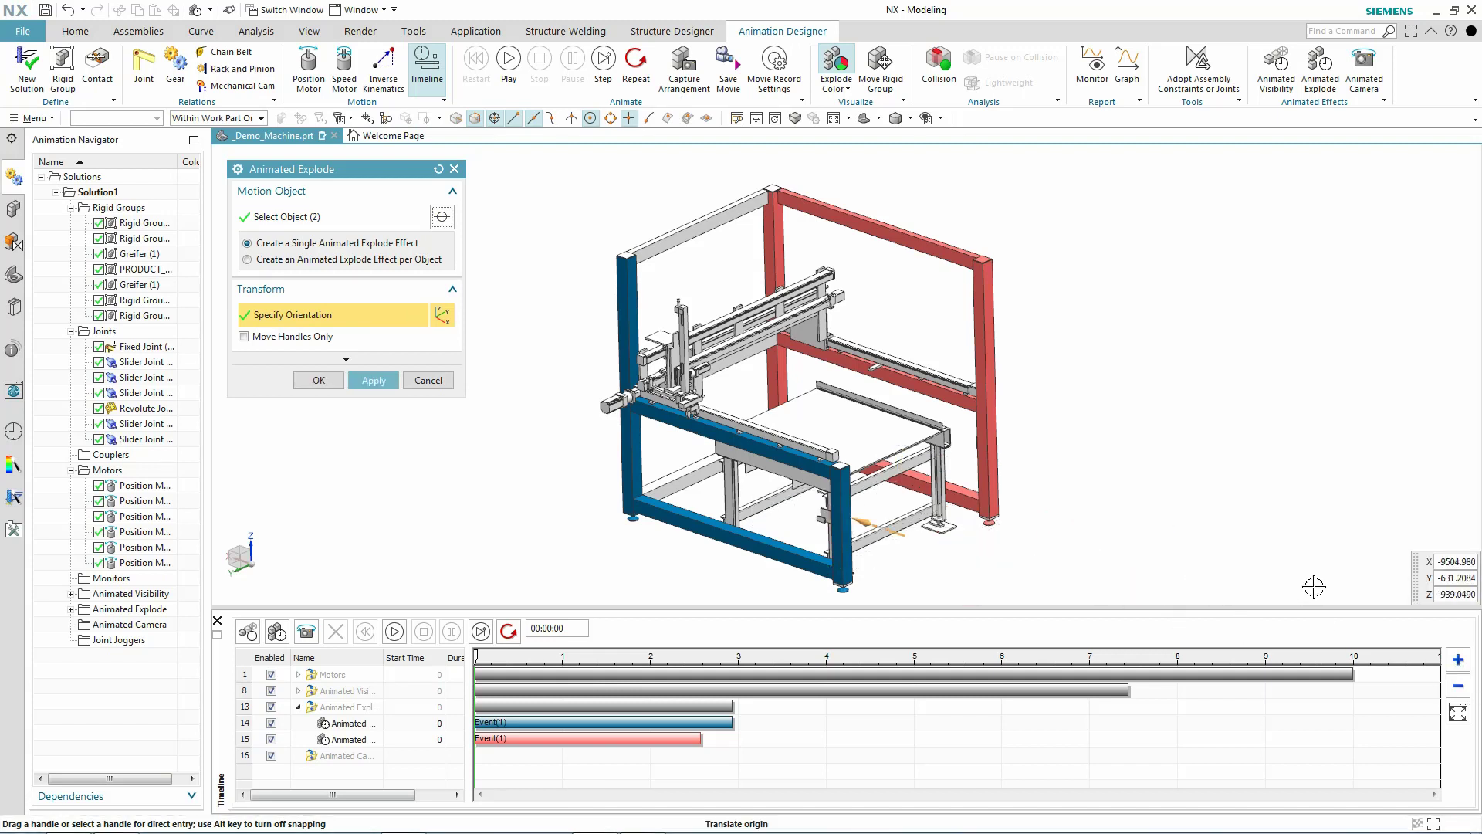
left_click(366, 383)
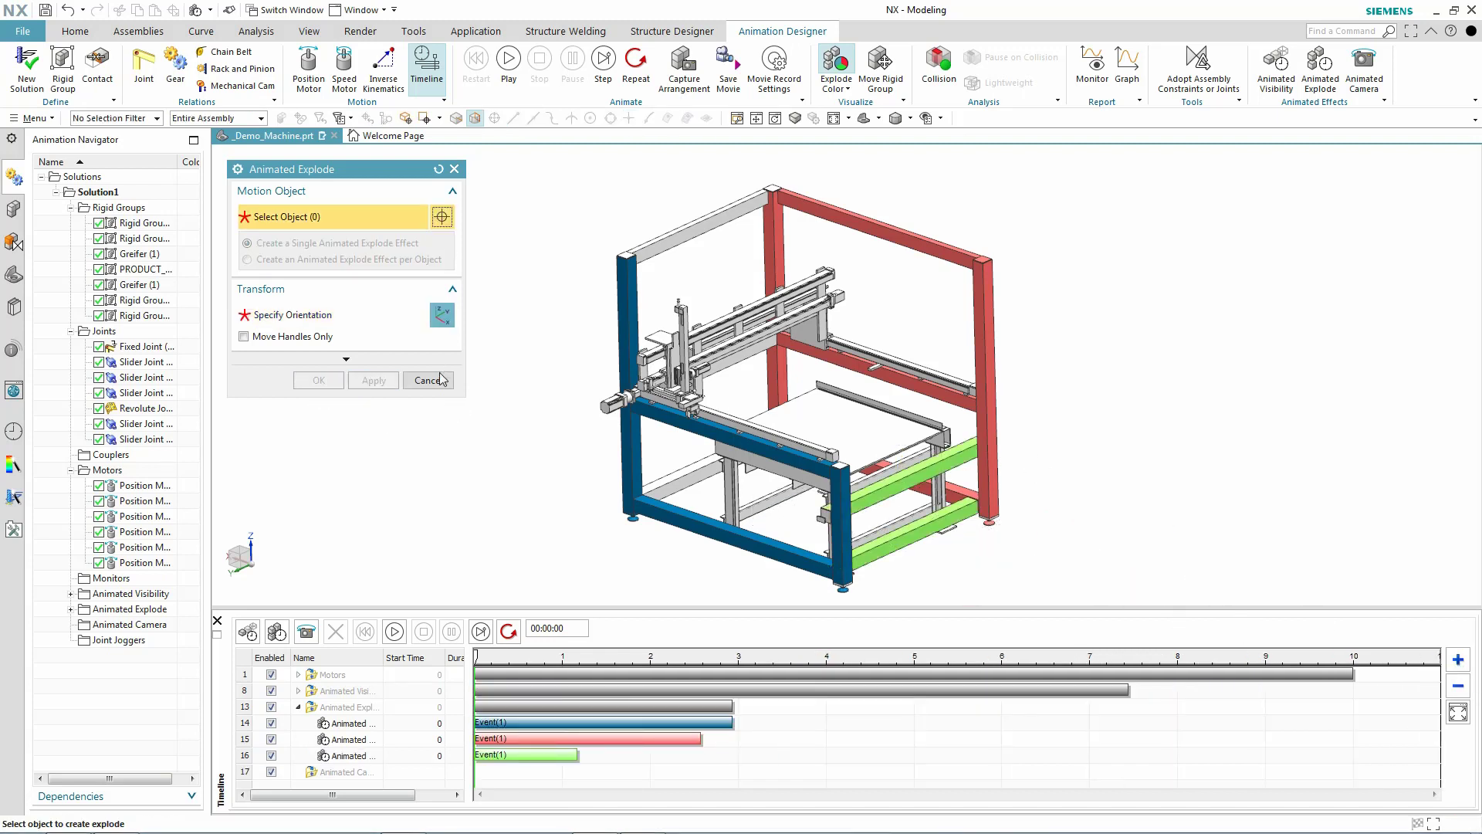
Step: Create an animated explode effect moving the three connecting beams on the motor side of the frame outward, away from the machine
left_click(676, 479)
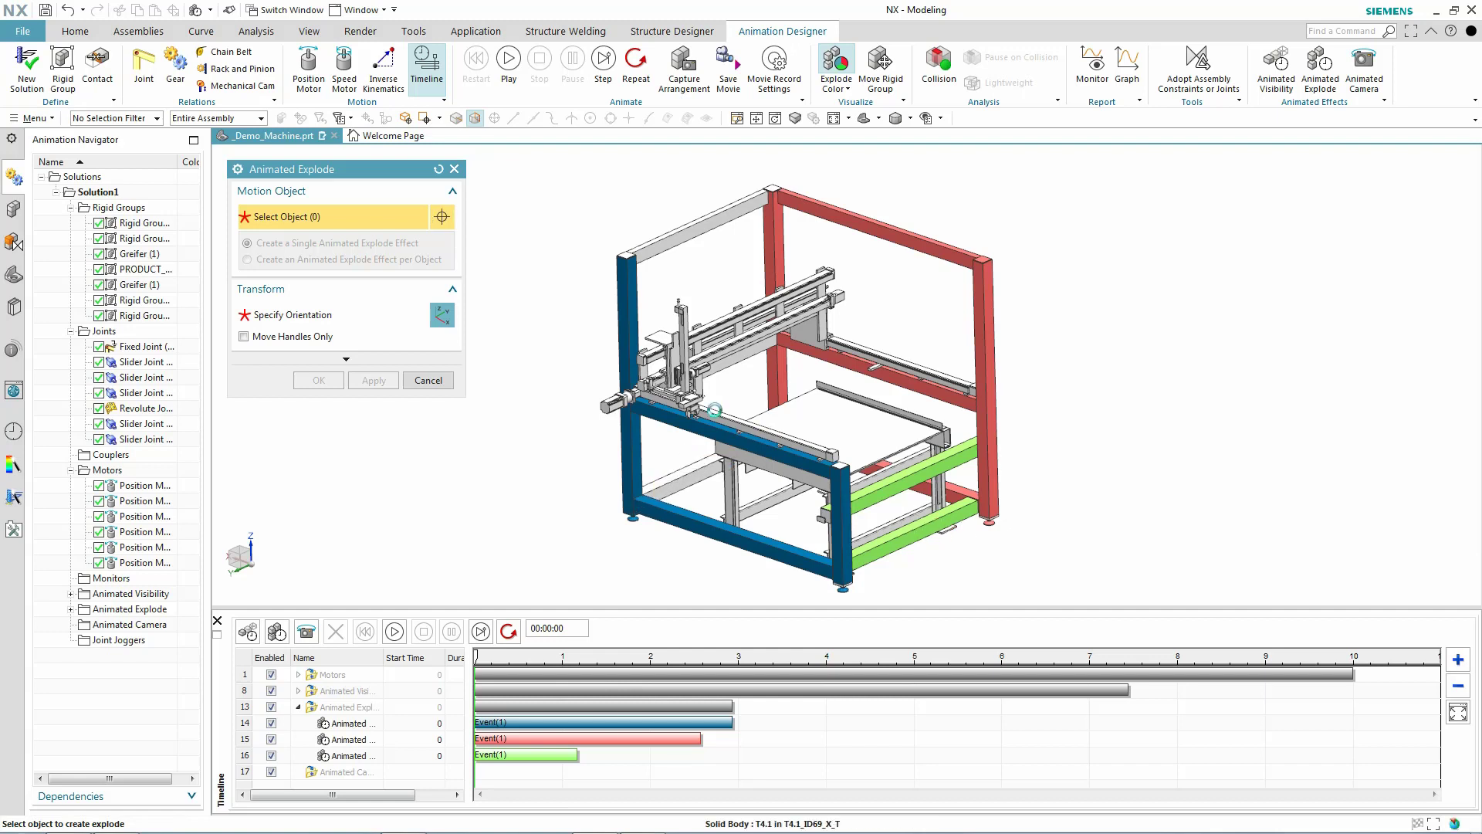
left_click(743, 350)
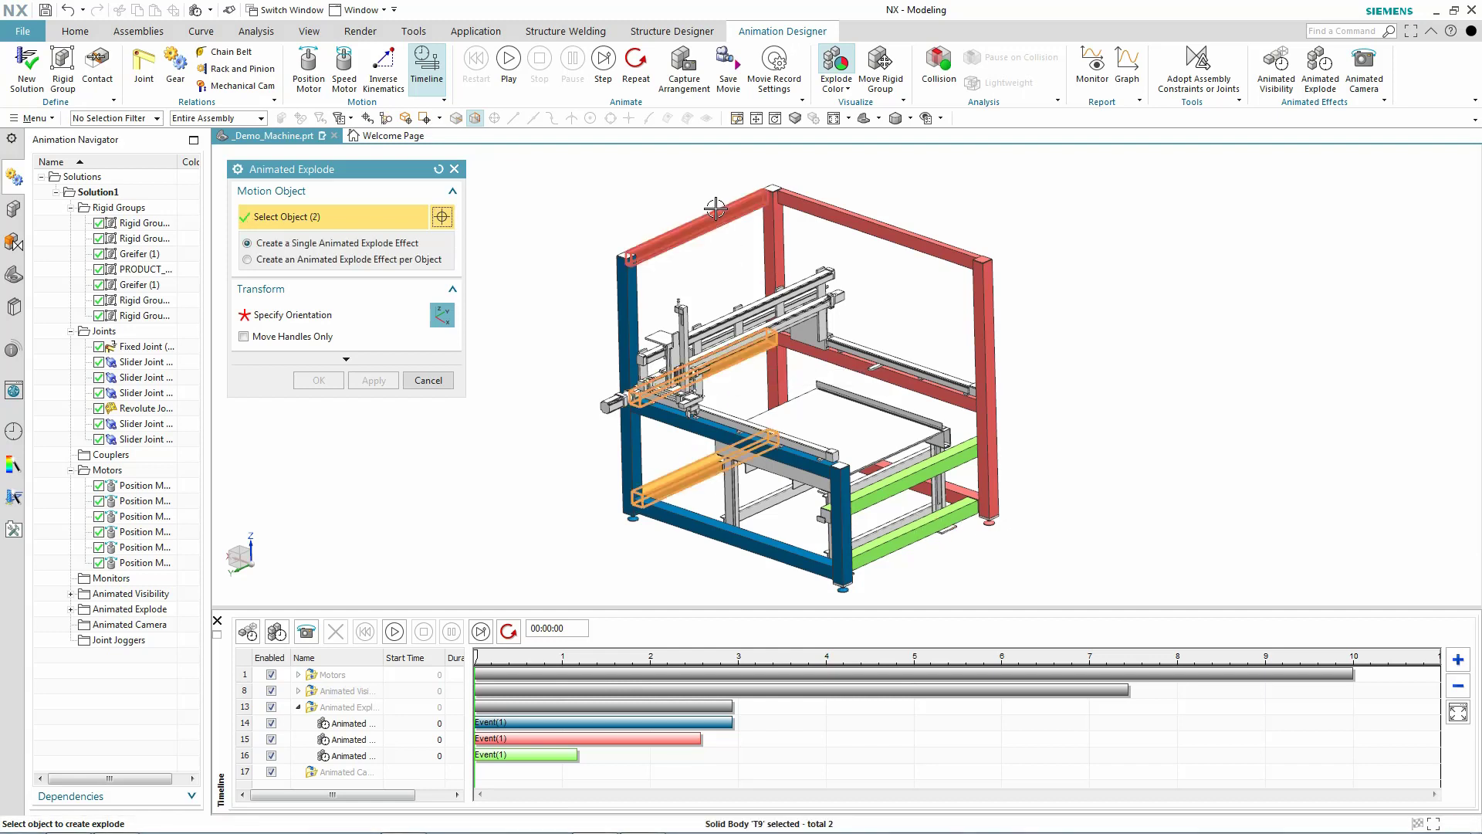
left_click(716, 210)
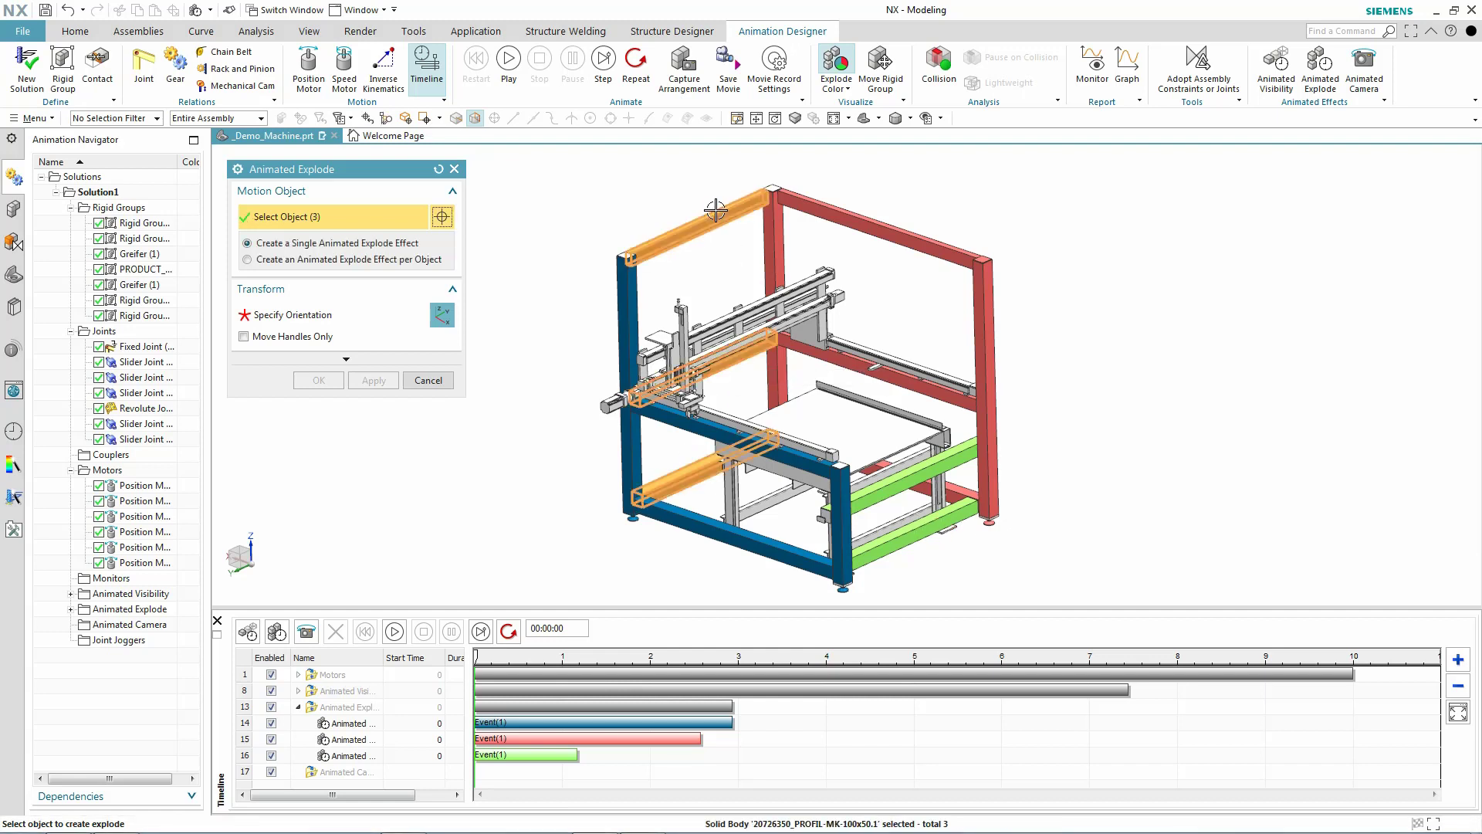
left_click(293, 314)
left_click_drag(640, 454, 70, 146)
left_click_drag(27, 83, 97, 190)
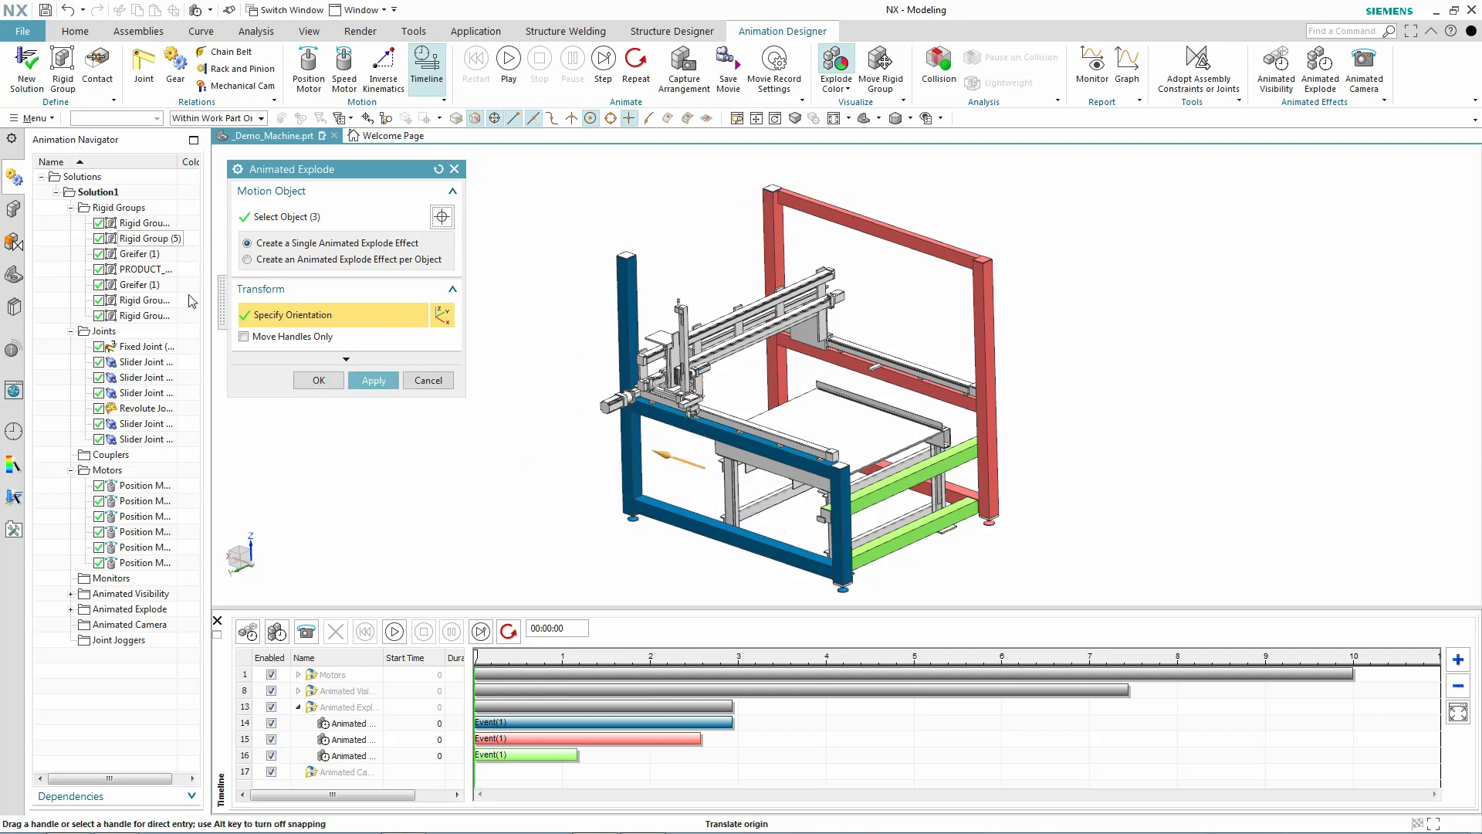
left_click(373, 379)
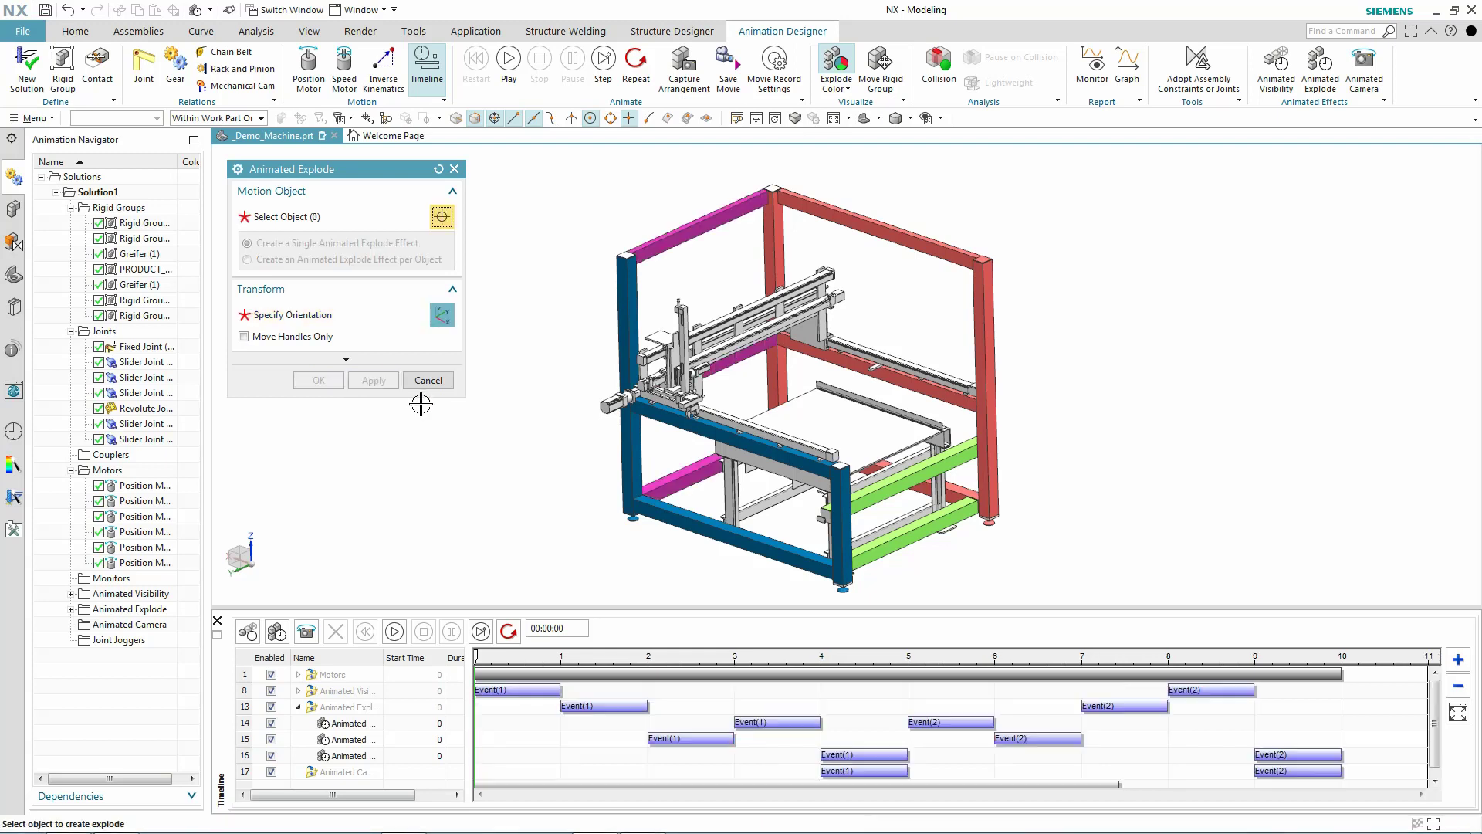
Step: Extend the red, green and magenta explode events to about 2.9 seconds, matching the end of the blue event
left_click_drag(698, 738, 726, 739)
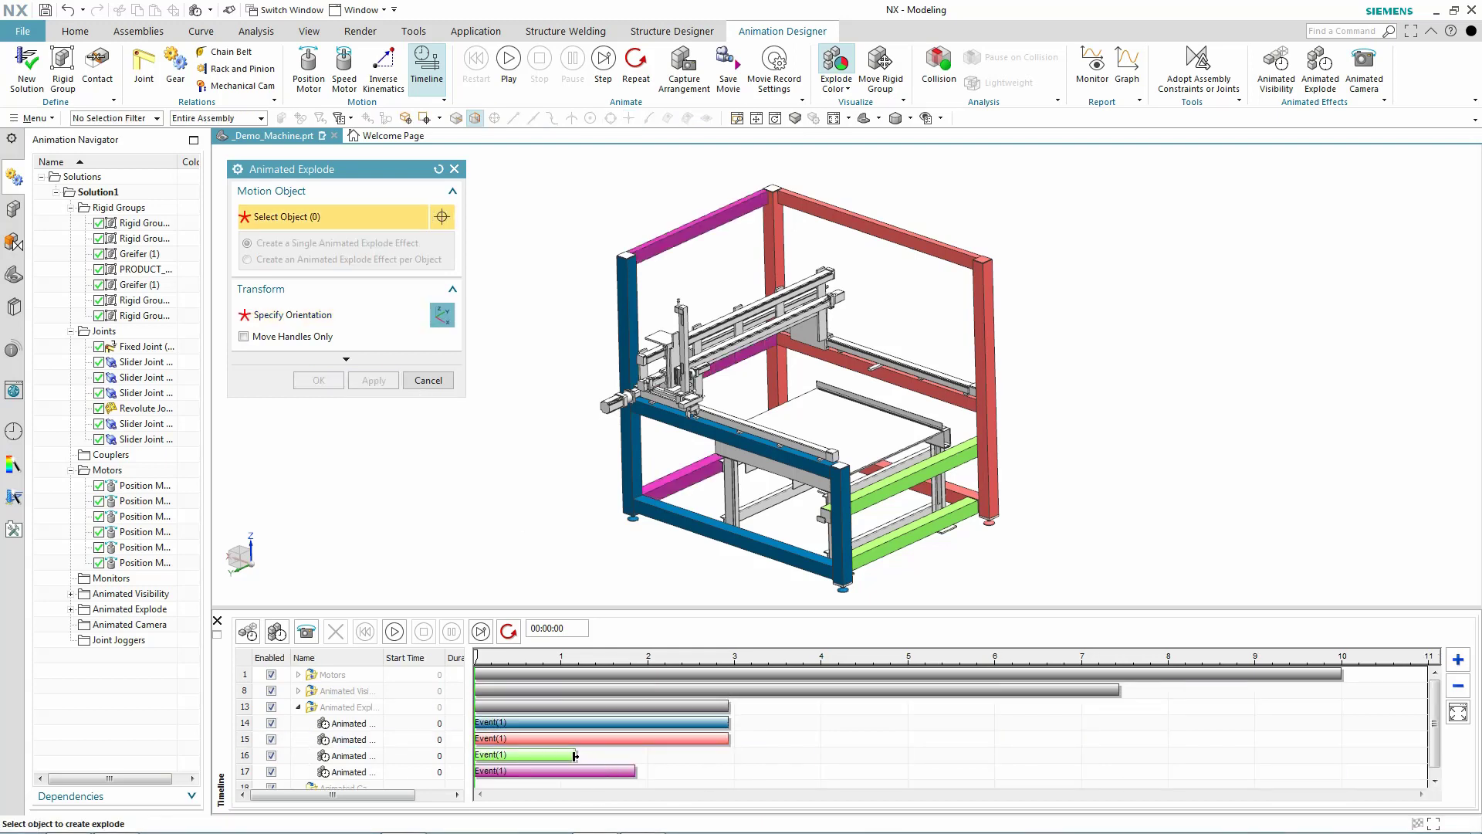
left_click_drag(574, 756, 729, 755)
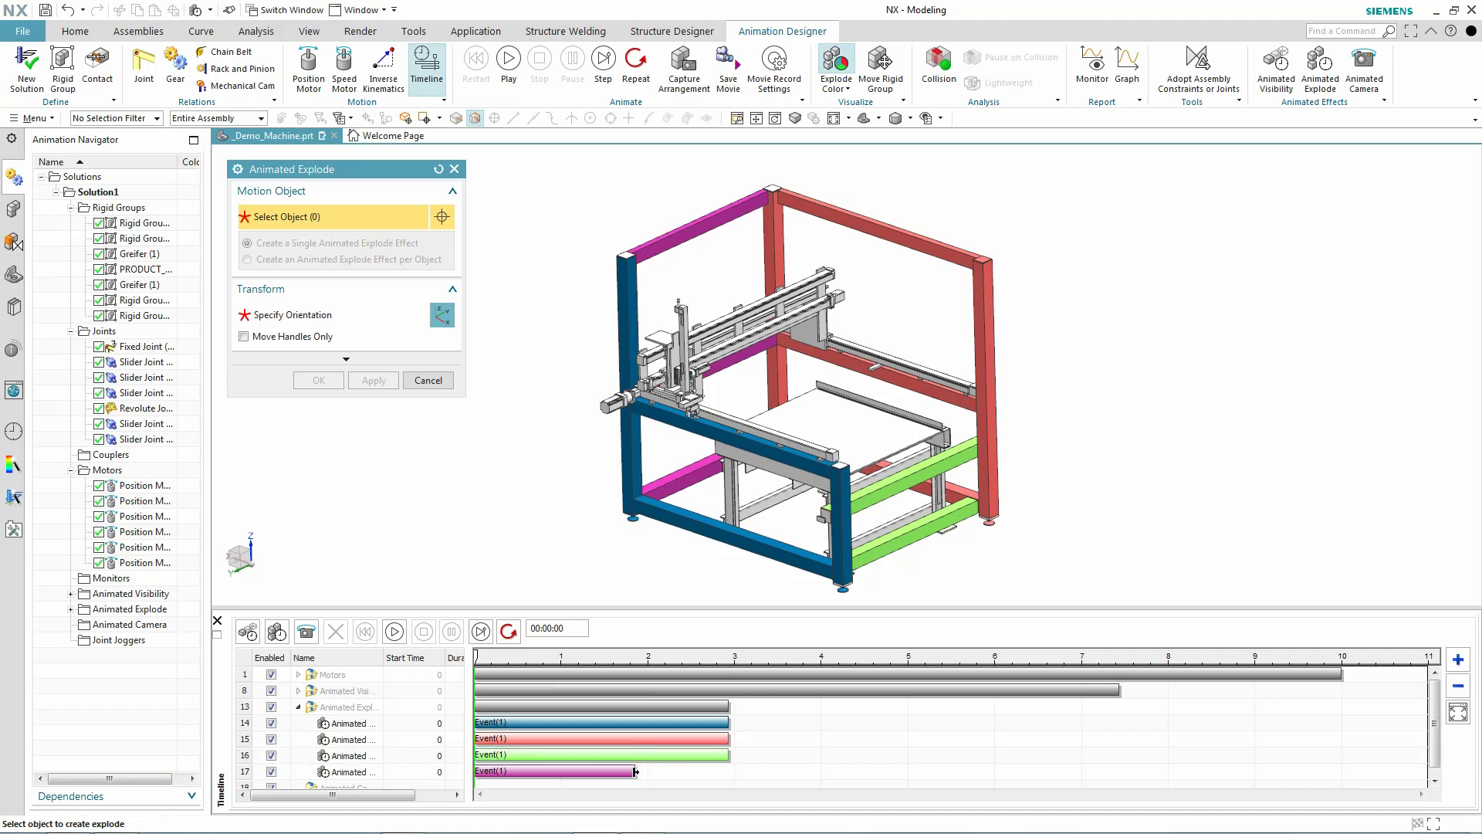
left_click_drag(635, 771, 729, 768)
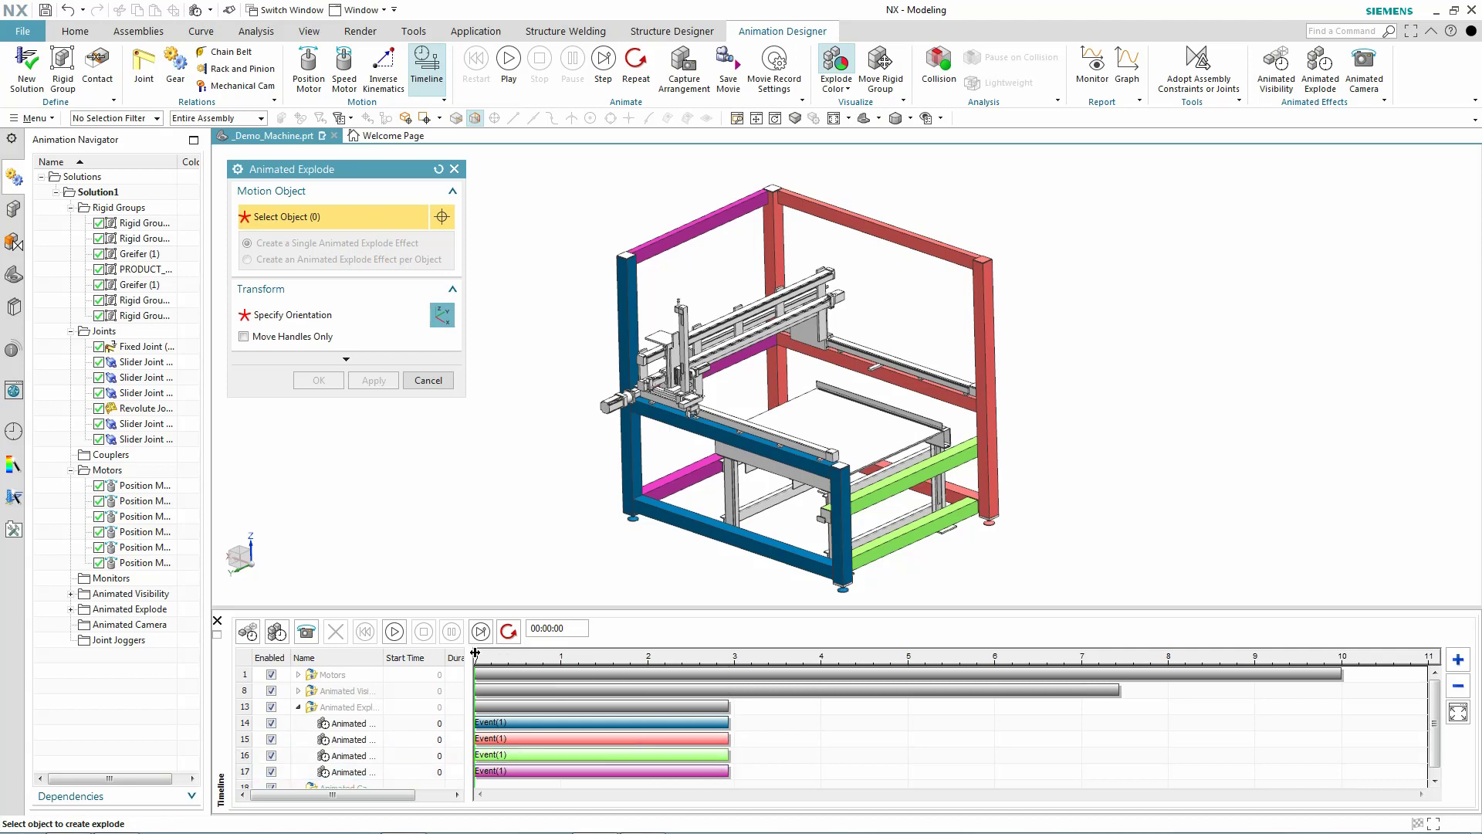
Step: Set the animation time to about 4.4 seconds and shift all four explode events to start at 1.4772, ending at that time
left_click_drag(479, 658, 857, 662)
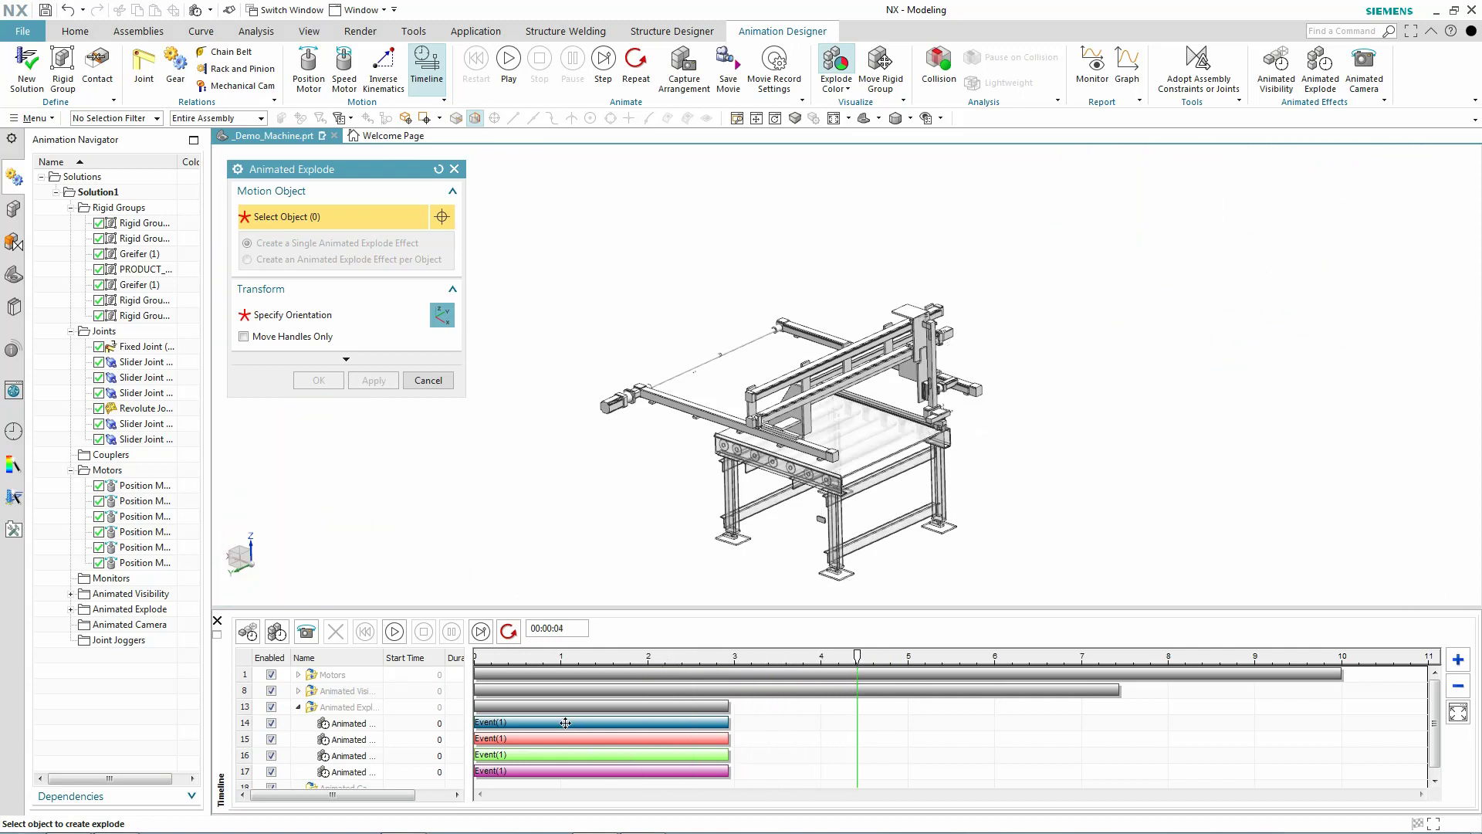
left_click_drag(566, 723, 760, 735)
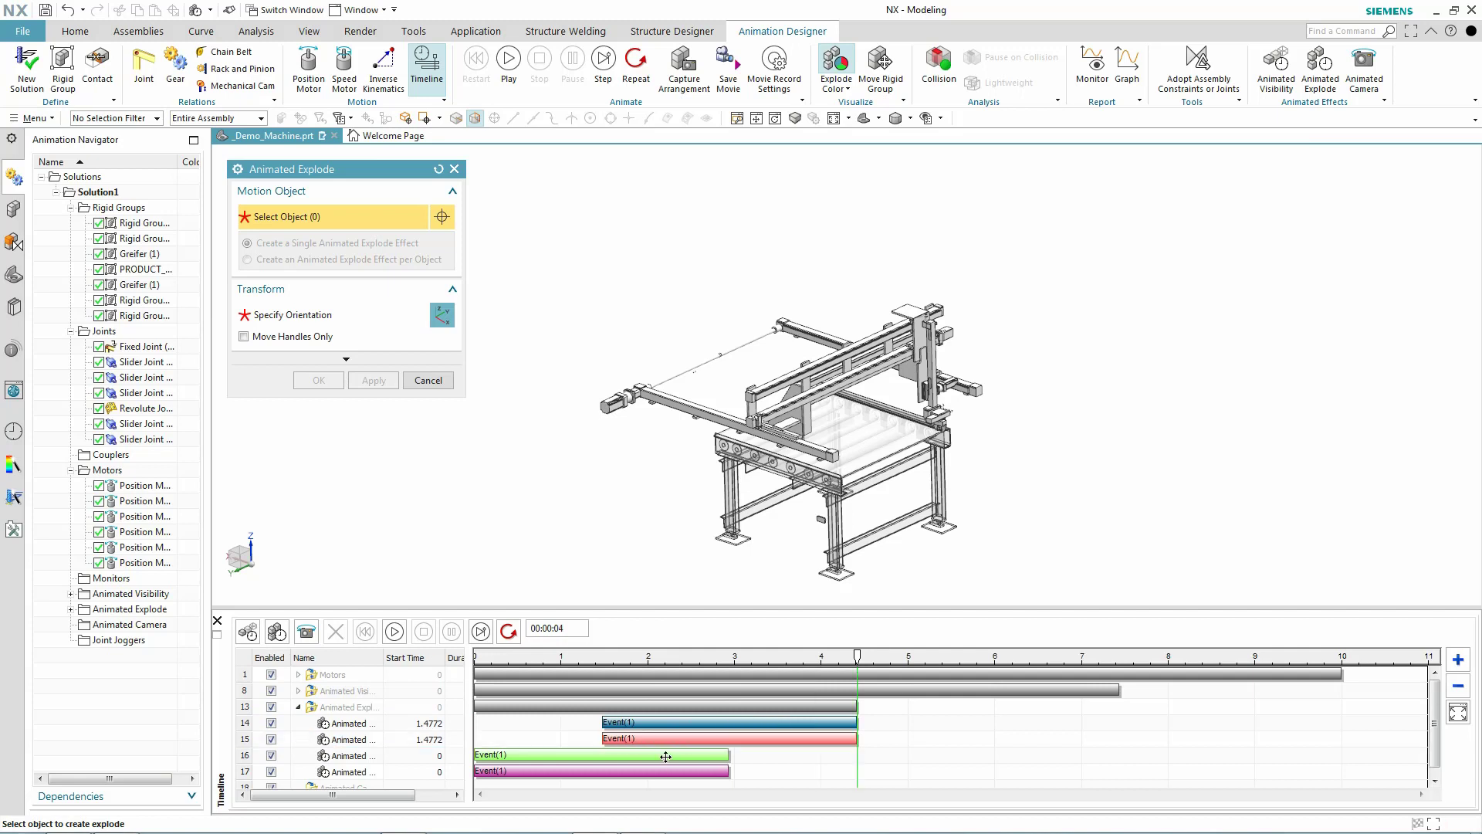
left_click_drag(665, 756, 792, 750)
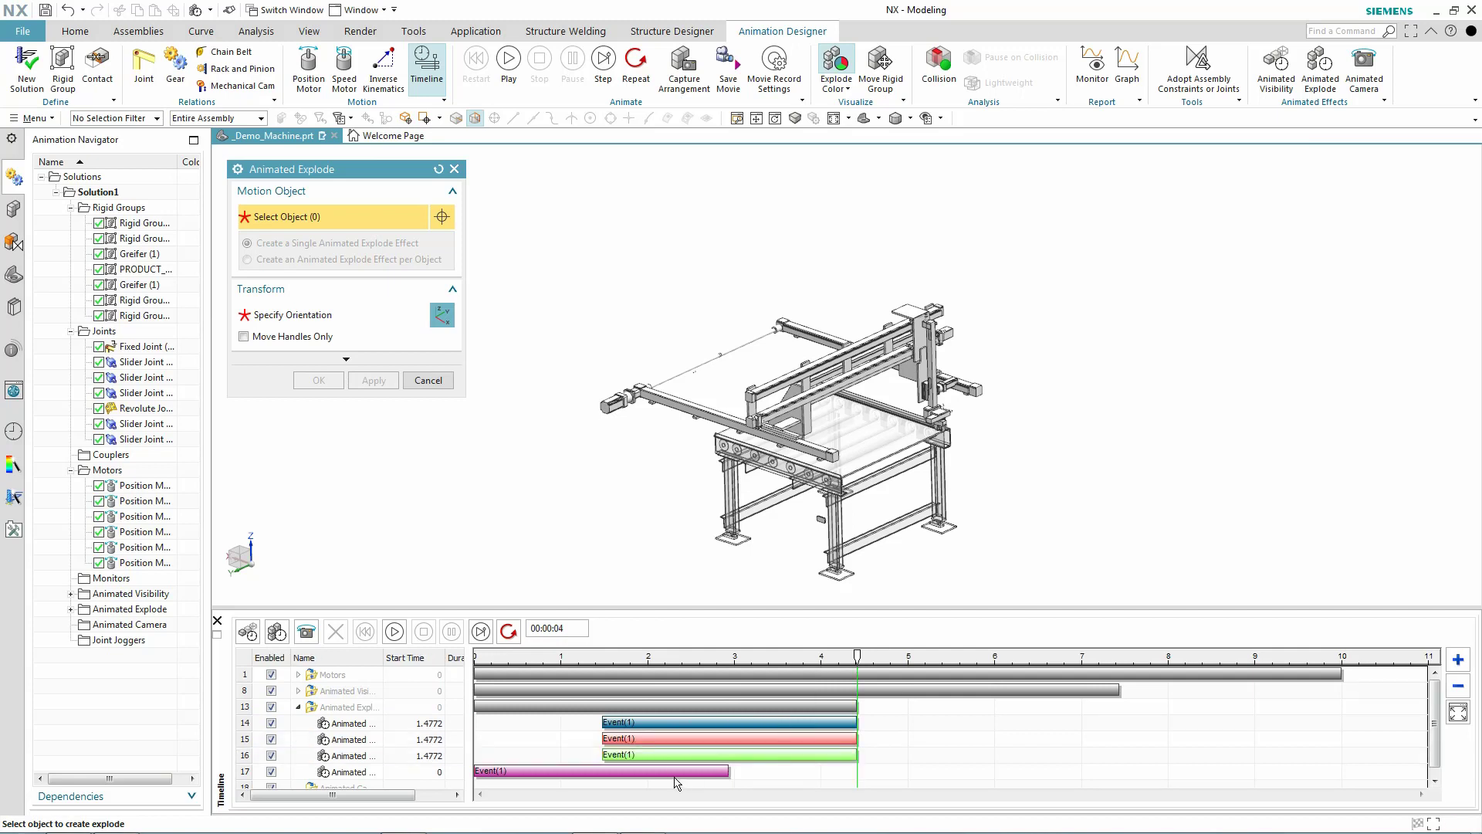
left_click_drag(696, 770, 747, 762)
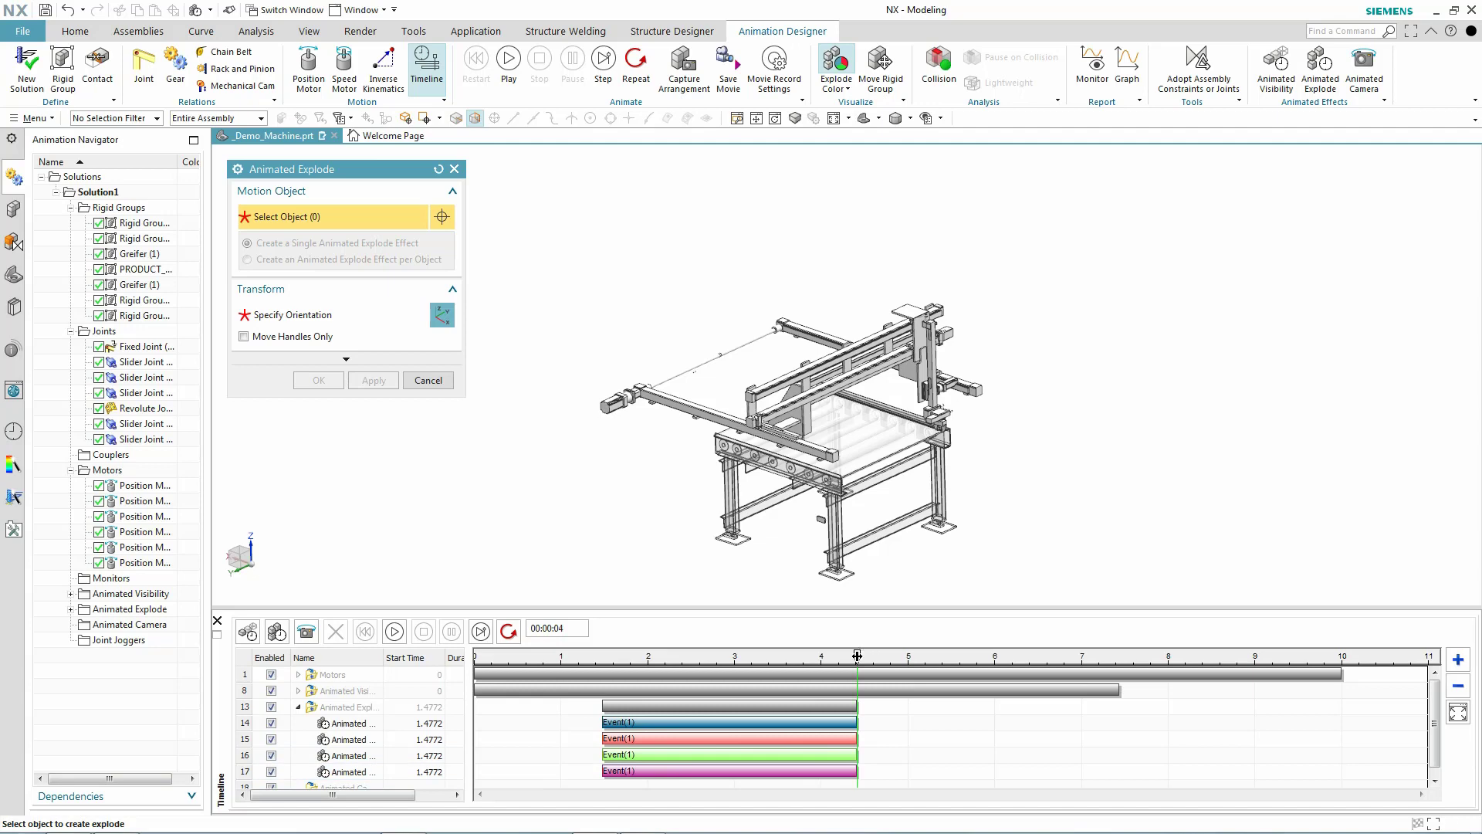
Step: Set the animation time to about 4 seconds and create a single explode effect moving the table frame's 25 bodies to X -3051.138, Z -2354.589
left_click_drag(857, 656, 818, 670)
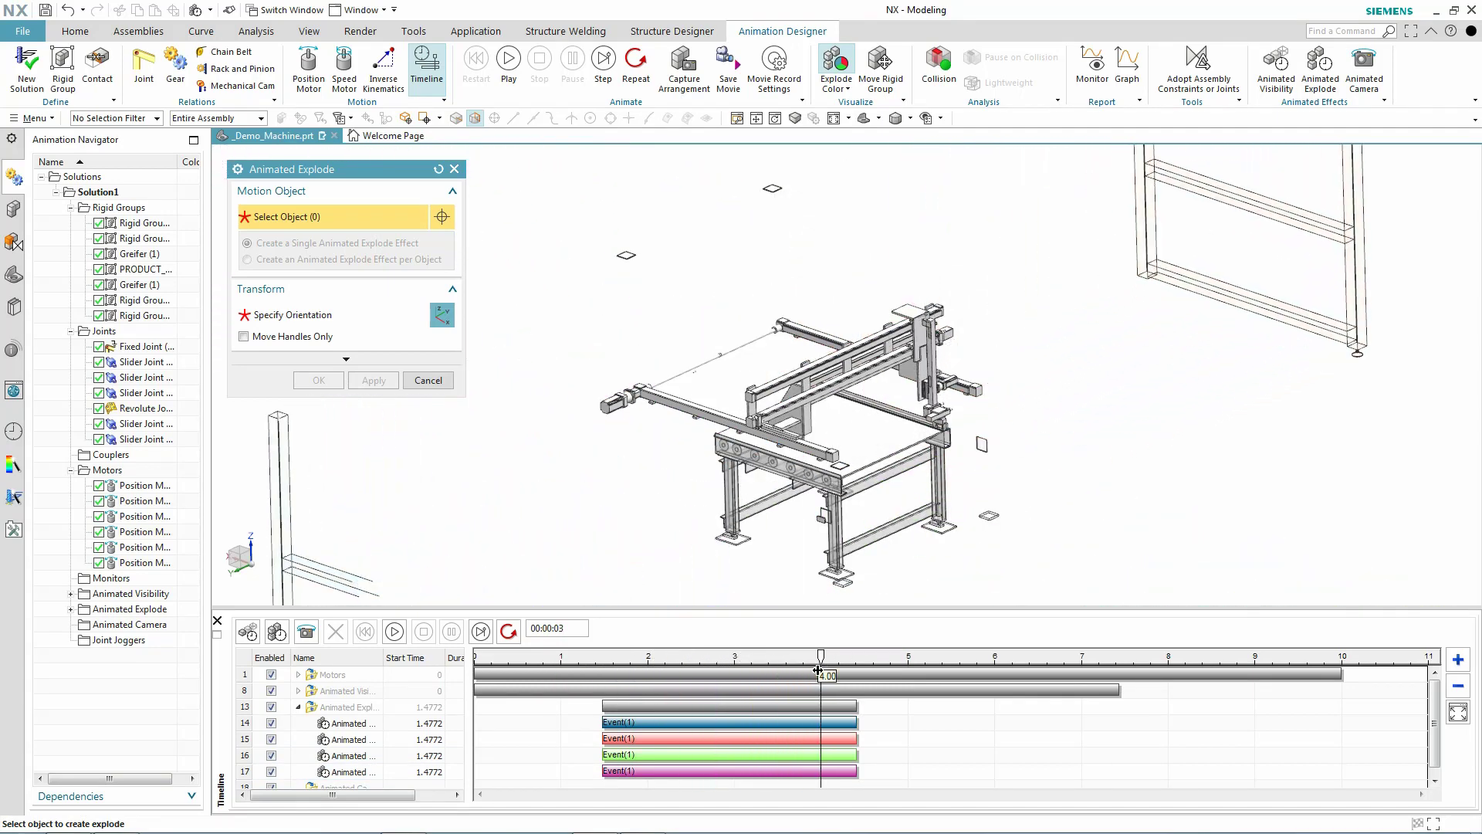
scroll(859, 605, "up", 6)
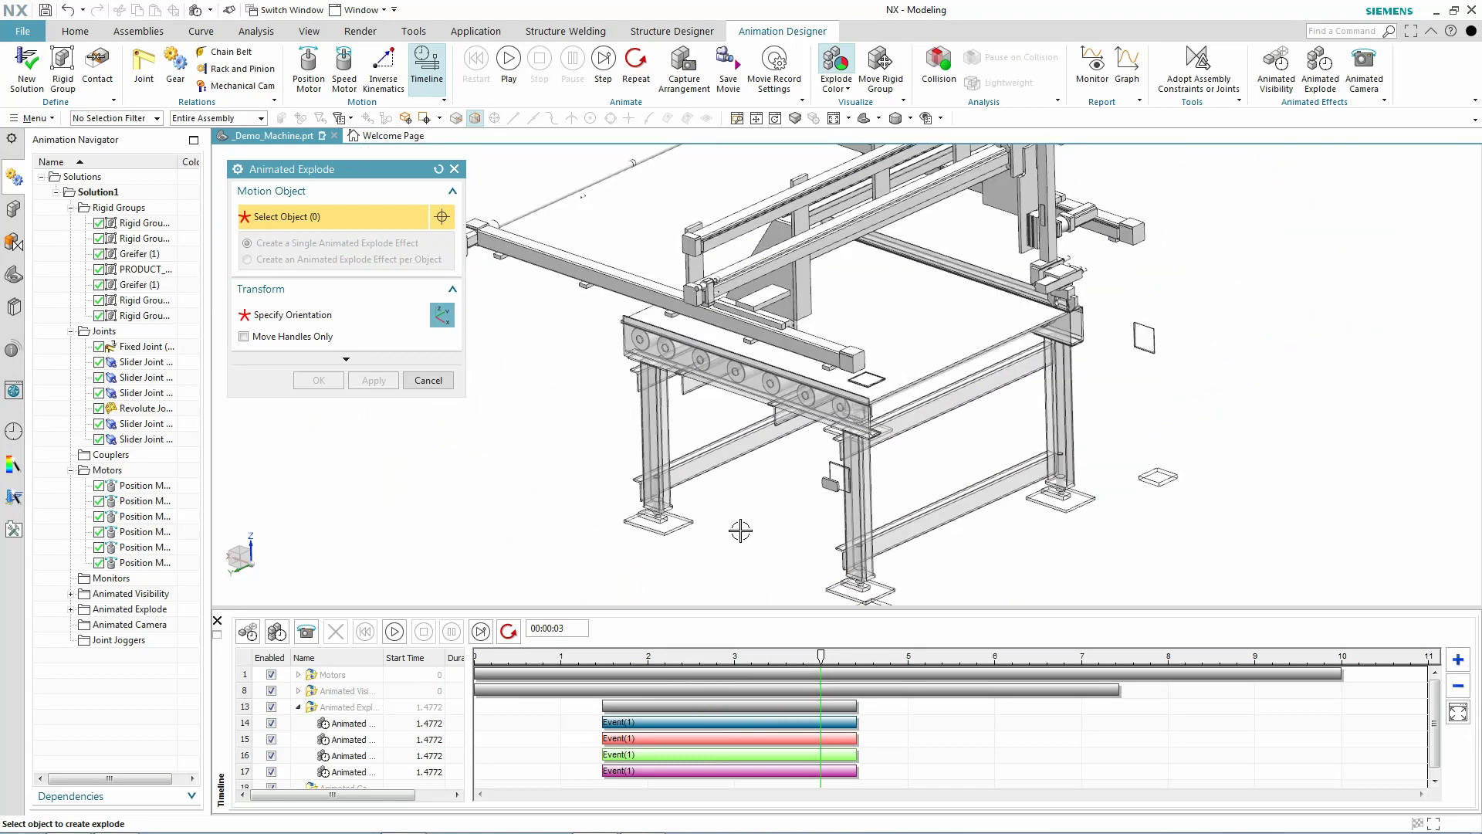
middle_click_drag(740, 530, 741, 522)
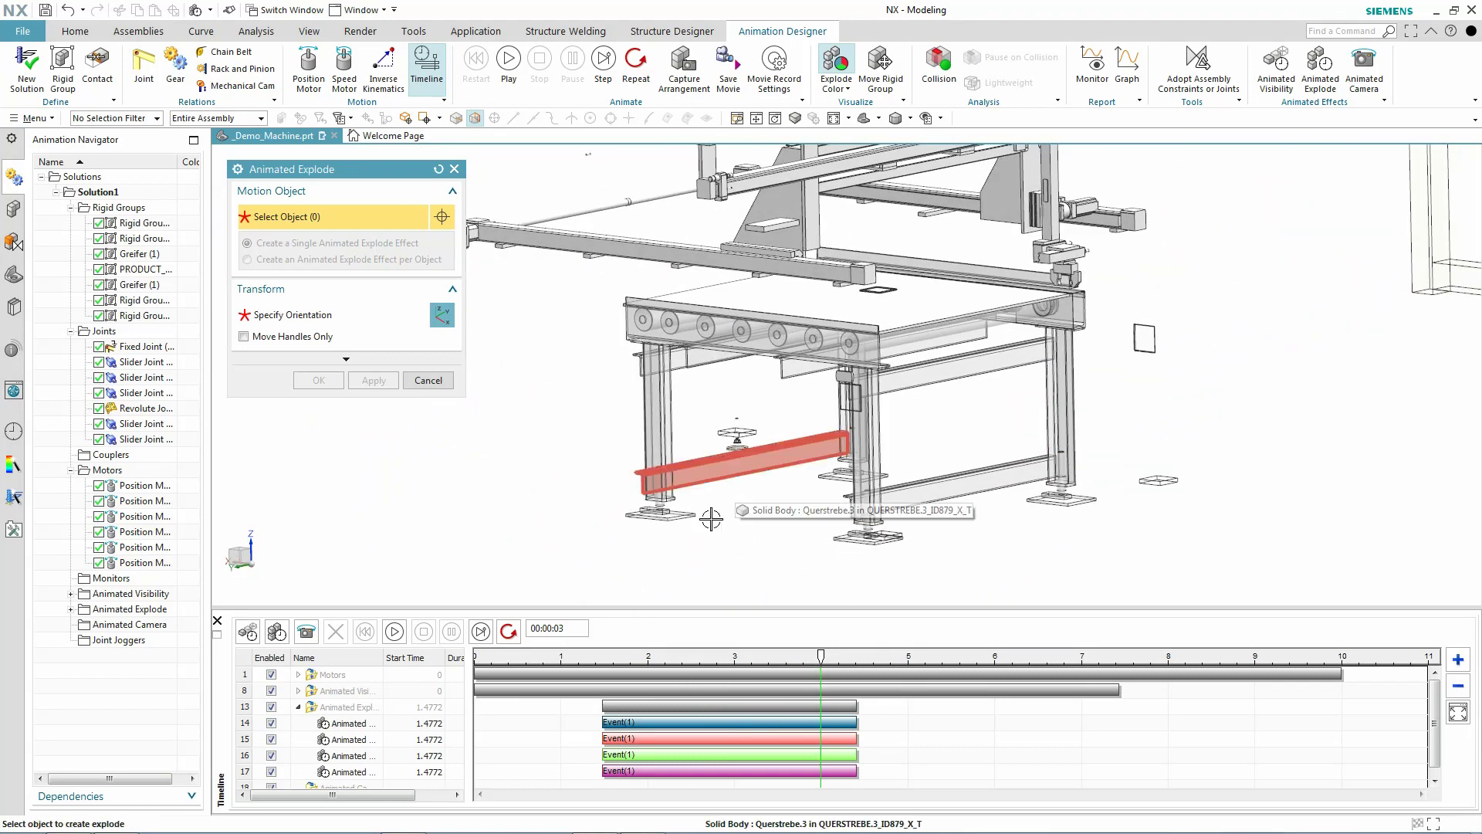
left_click_drag(579, 571, 1135, 415)
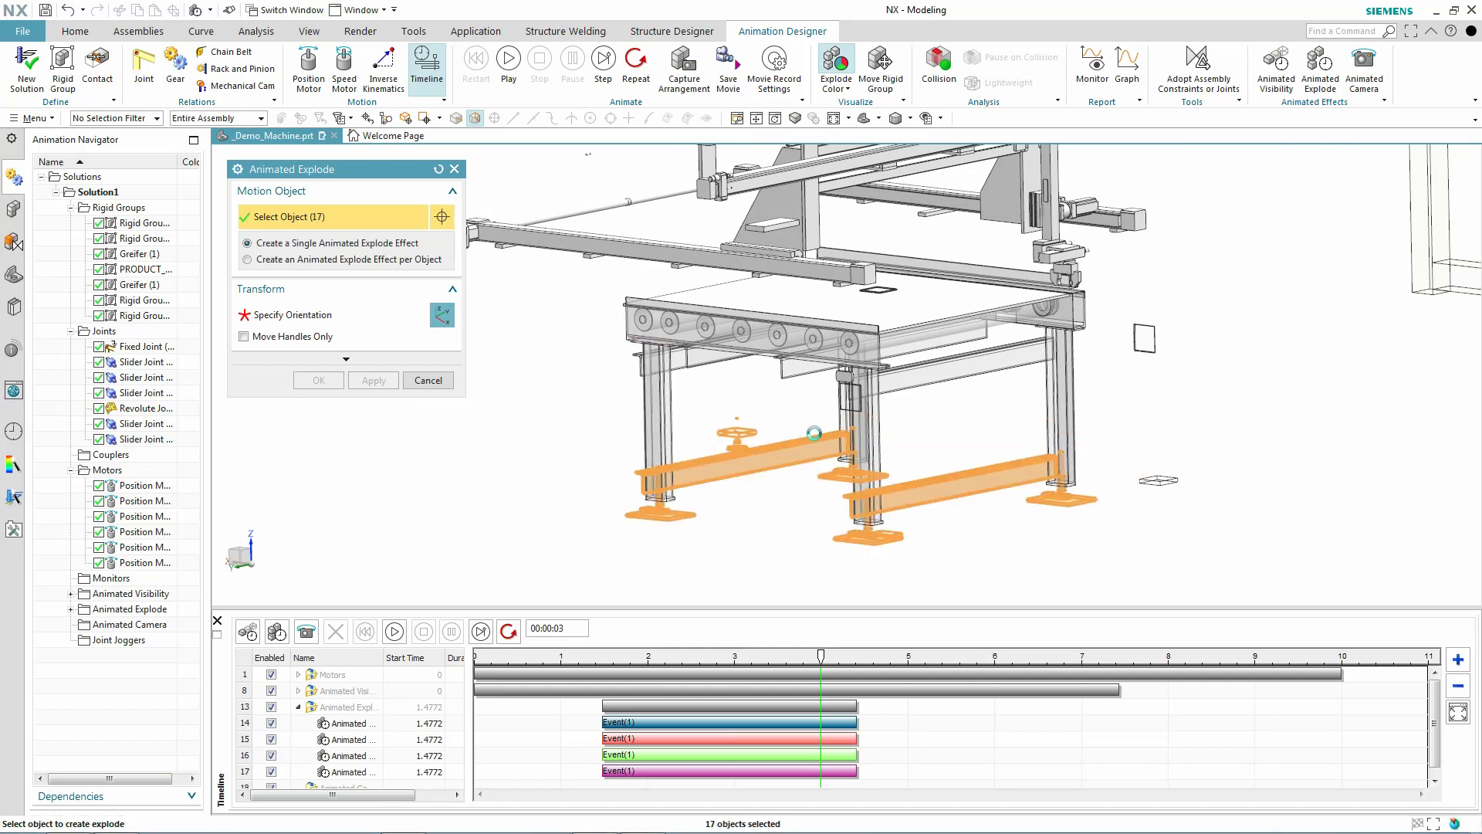
left_click(658, 402)
left_click(864, 432)
left_click(851, 324)
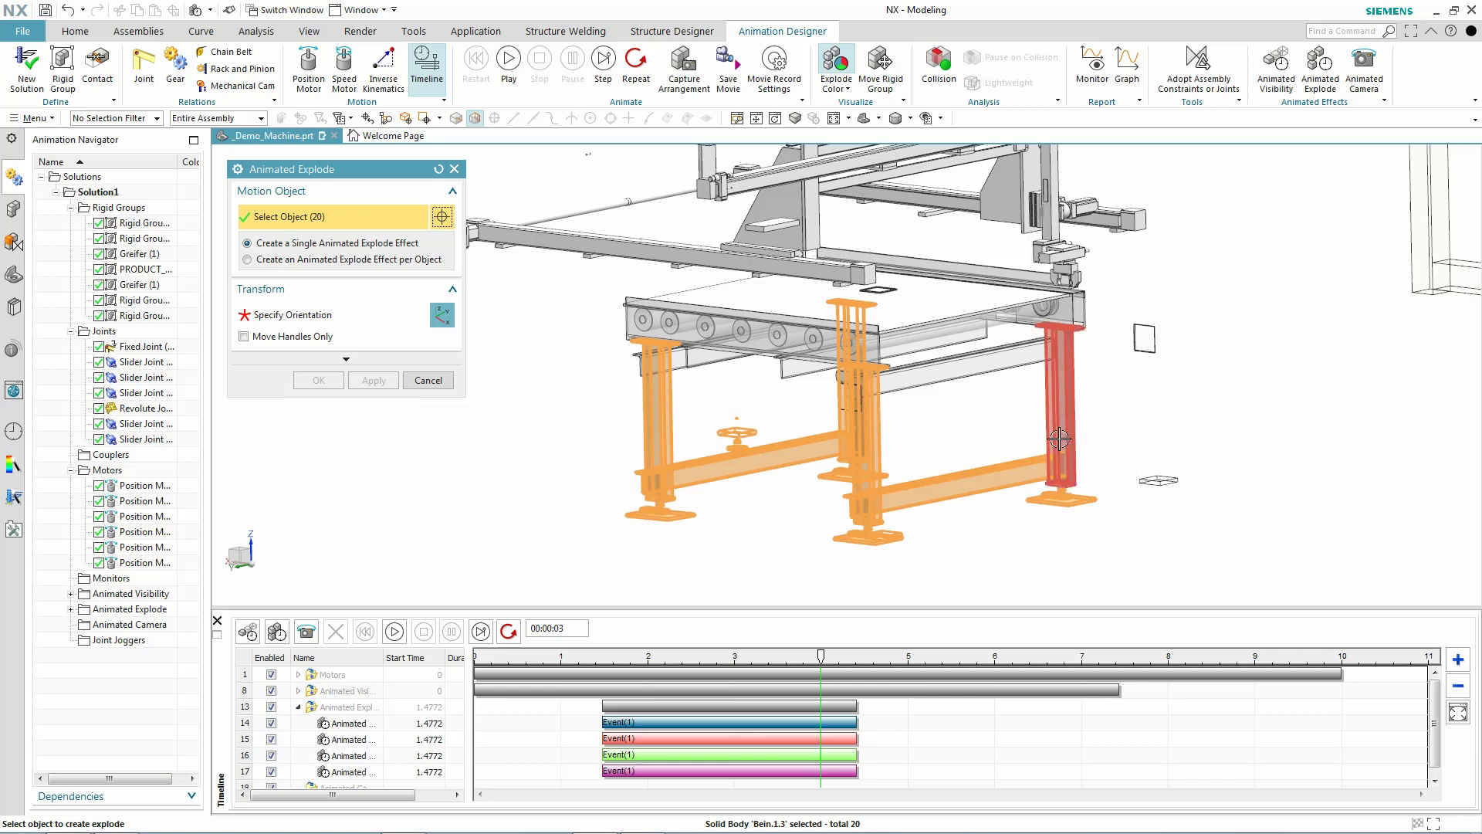
left_click(1059, 438)
left_click(957, 370)
left_click(756, 379)
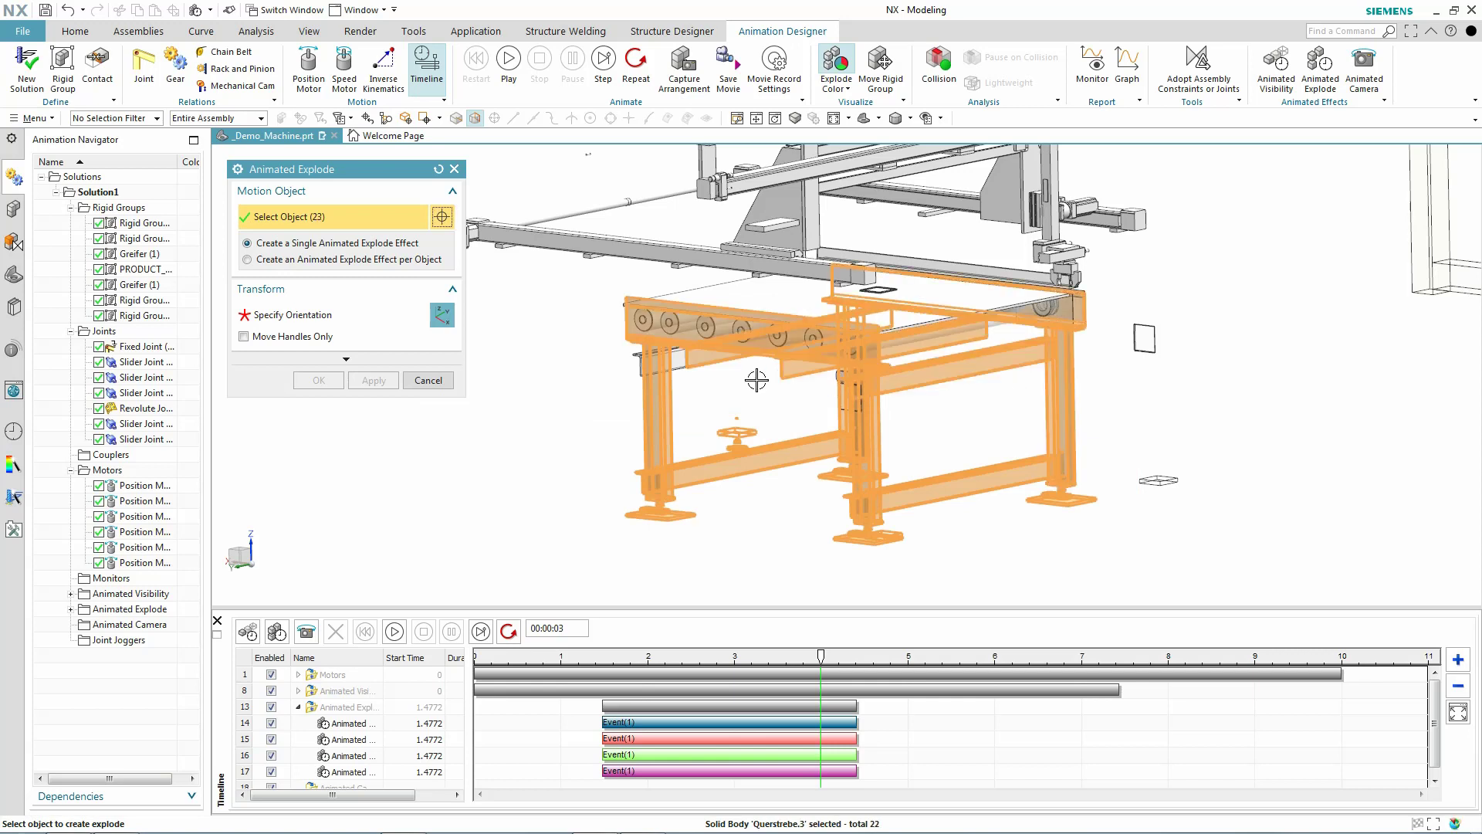
left_click(643, 364)
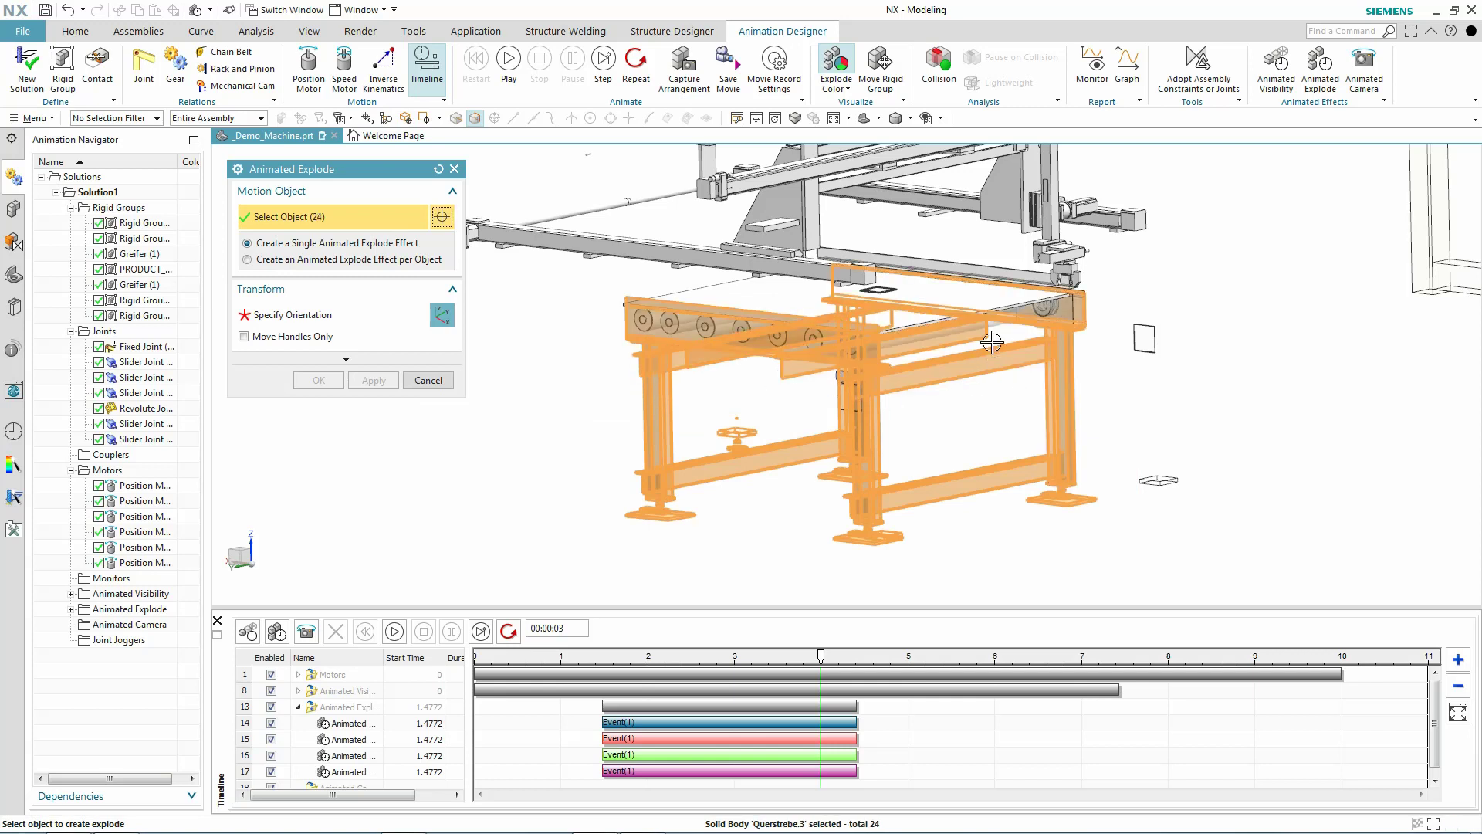
left_click(1019, 270)
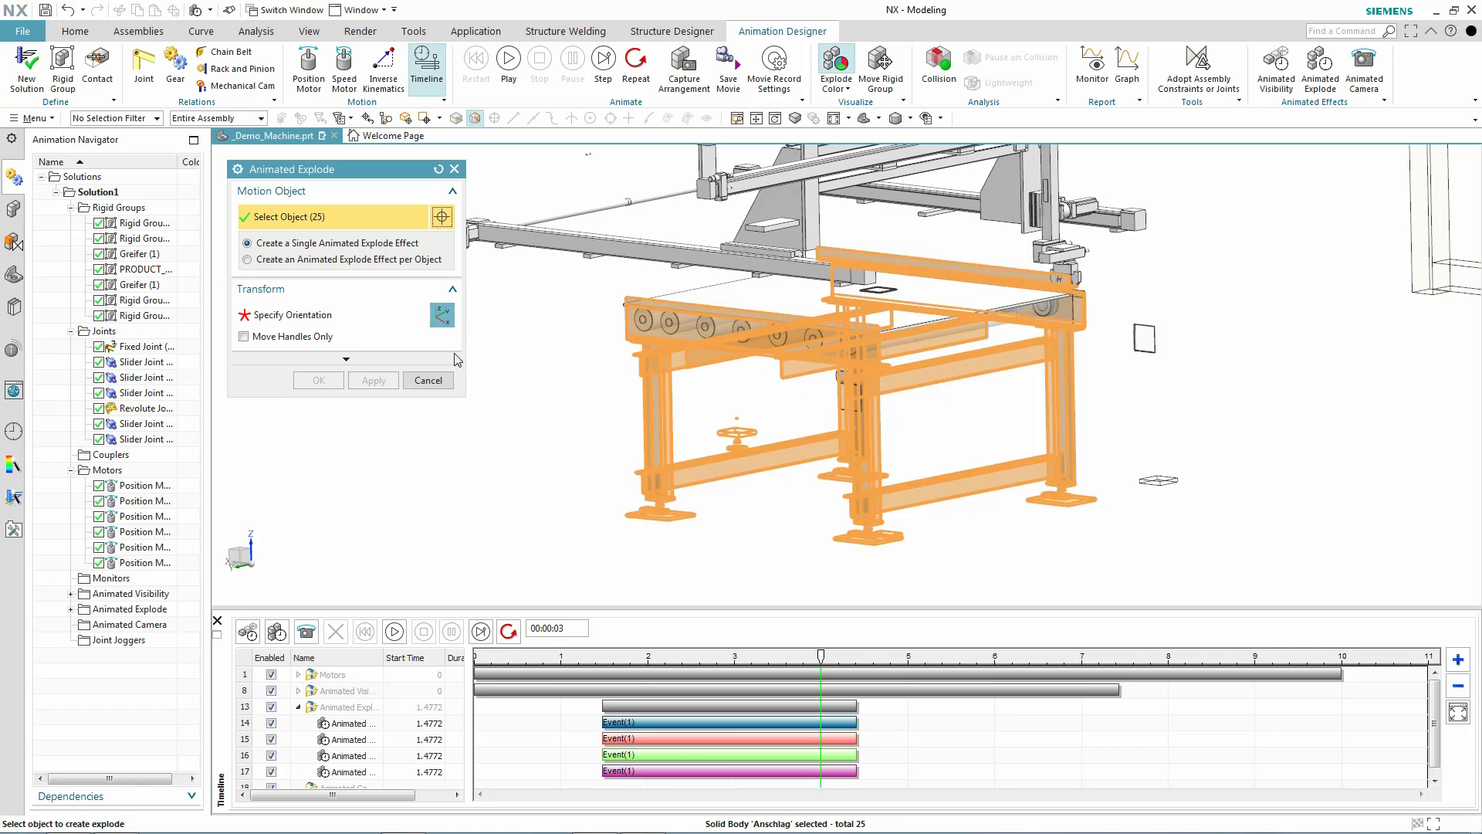
left_click(297, 316)
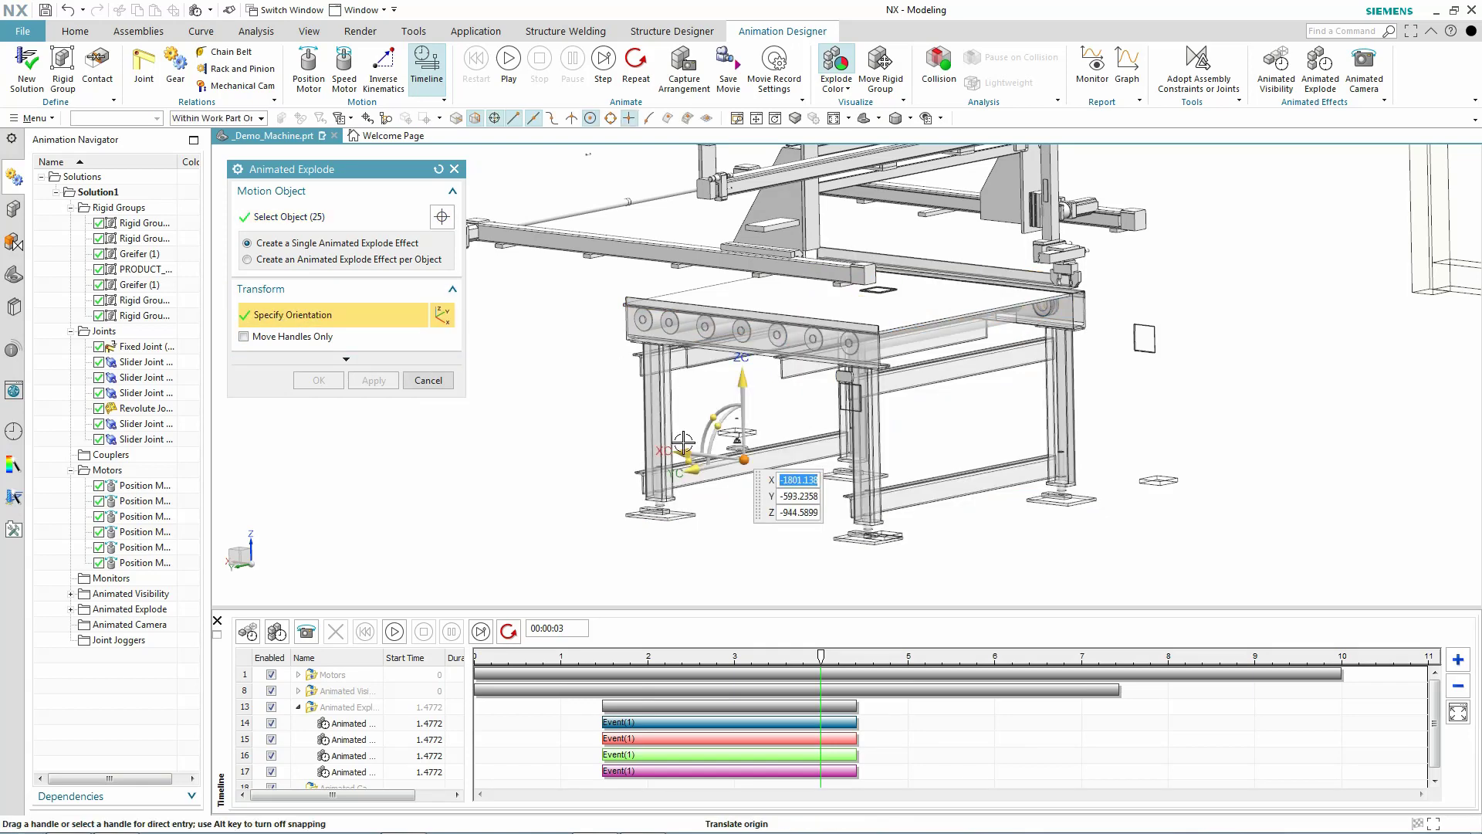
left_click_drag(689, 466, 999, 794)
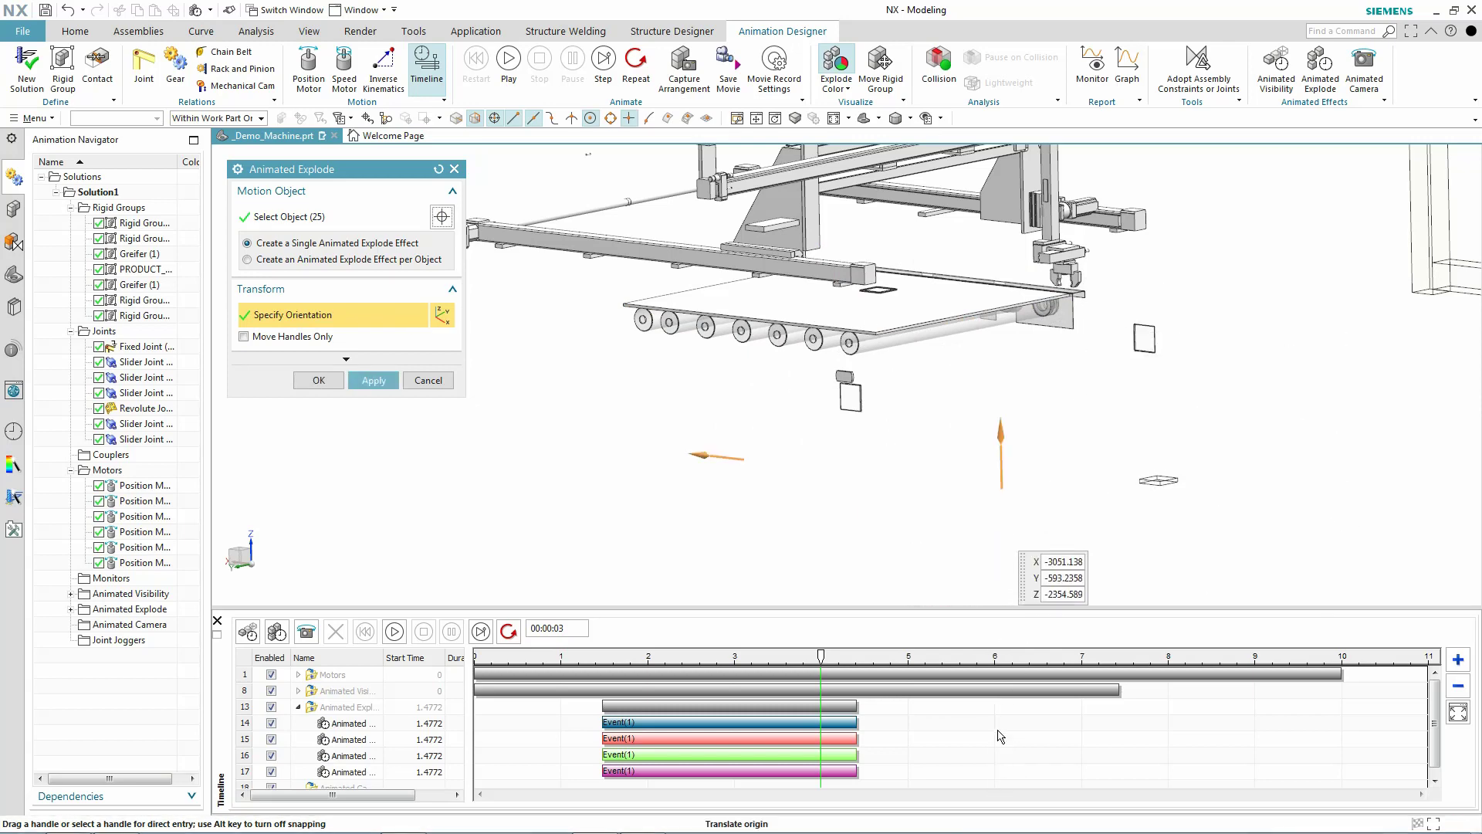
left_click(374, 380)
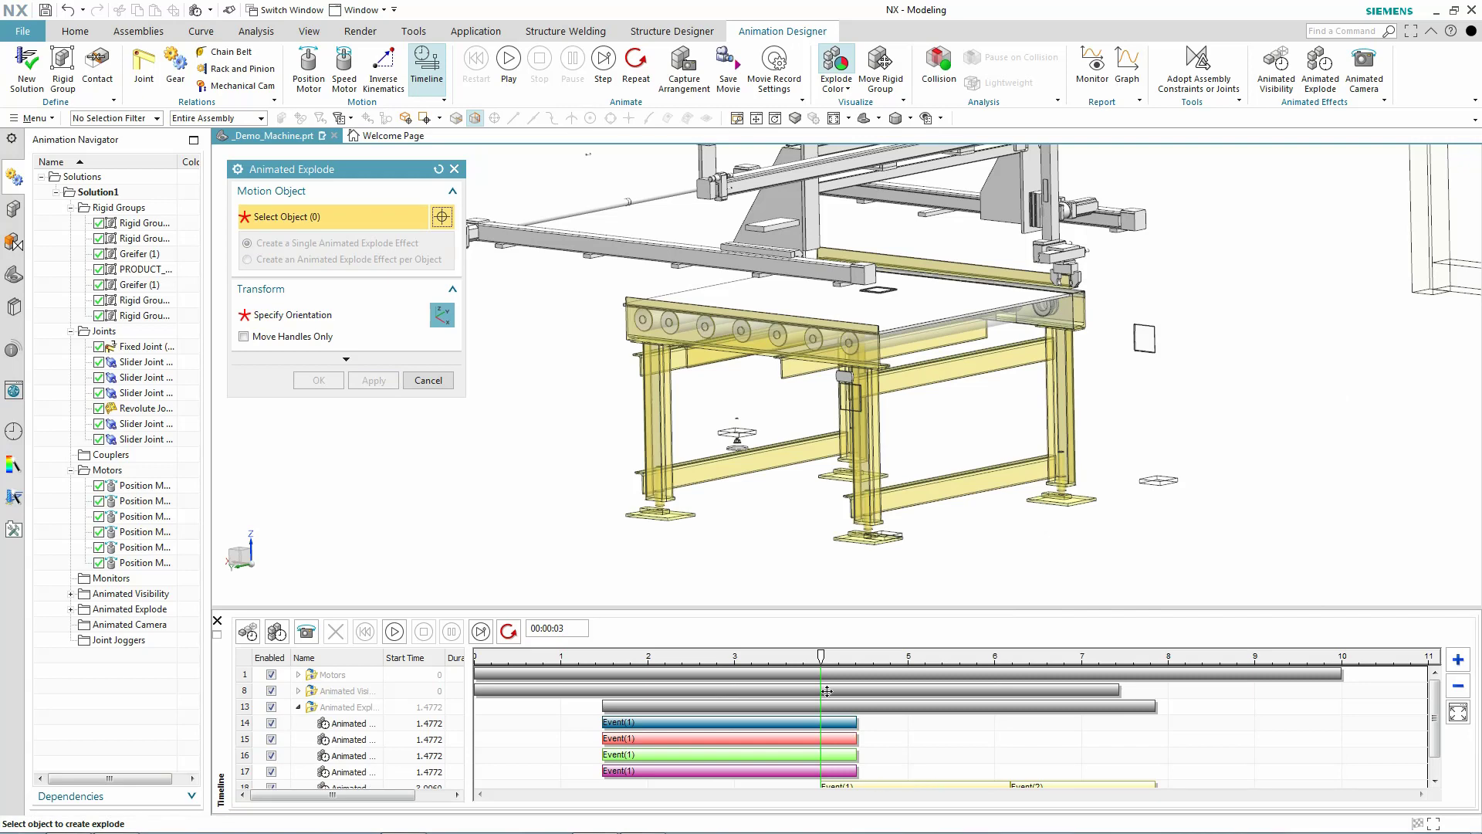
Step: Shorten the two yellow table-frame explode events so Event(1) ends at about 5 seconds and Event(2) at about 6 seconds
scroll(455, 736, "down", 1)
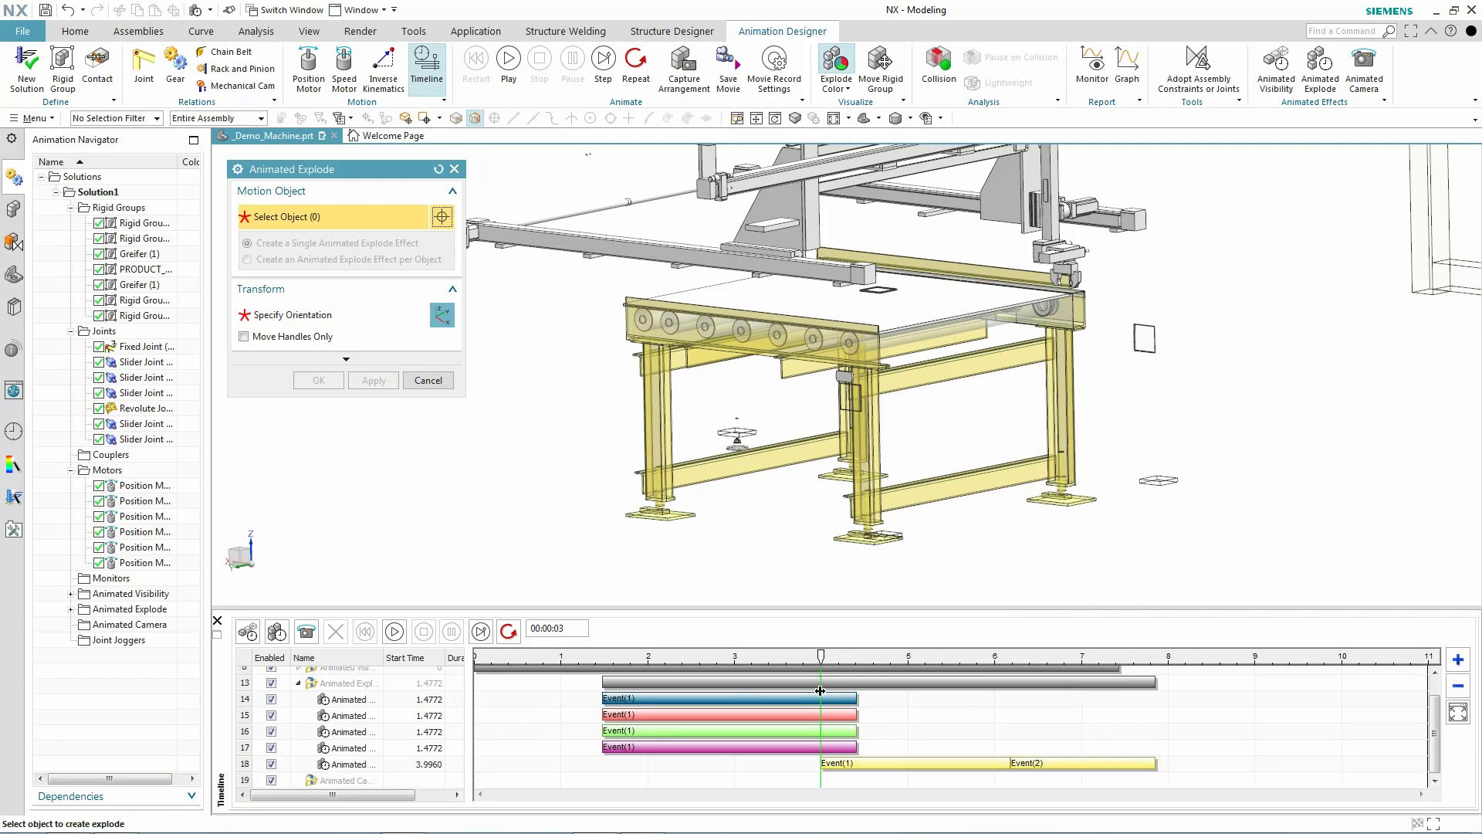
left_click_drag(820, 656, 866, 690)
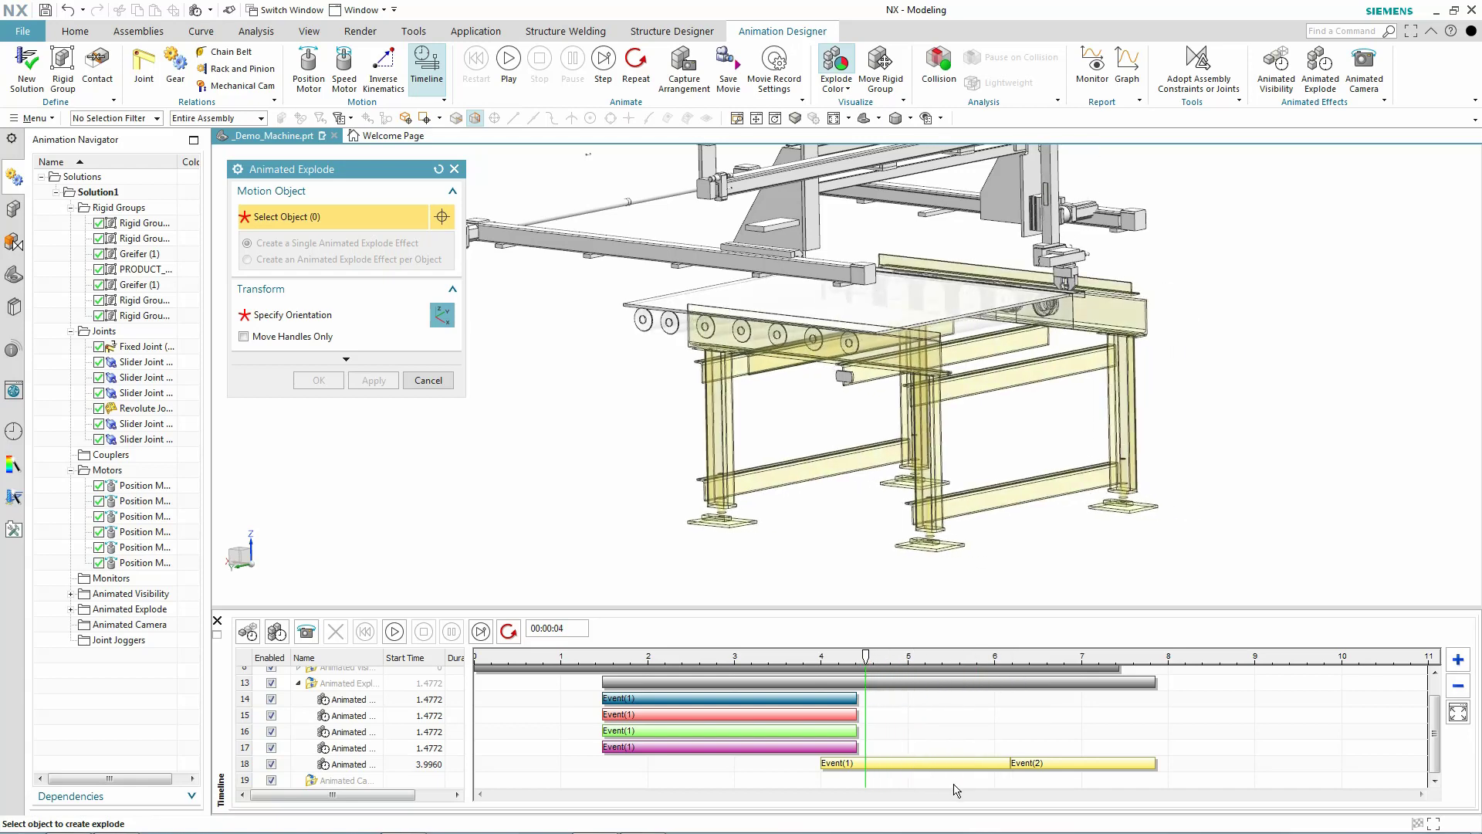
left_click_drag(1008, 762, 908, 766)
left_click_drag(1084, 761, 994, 763)
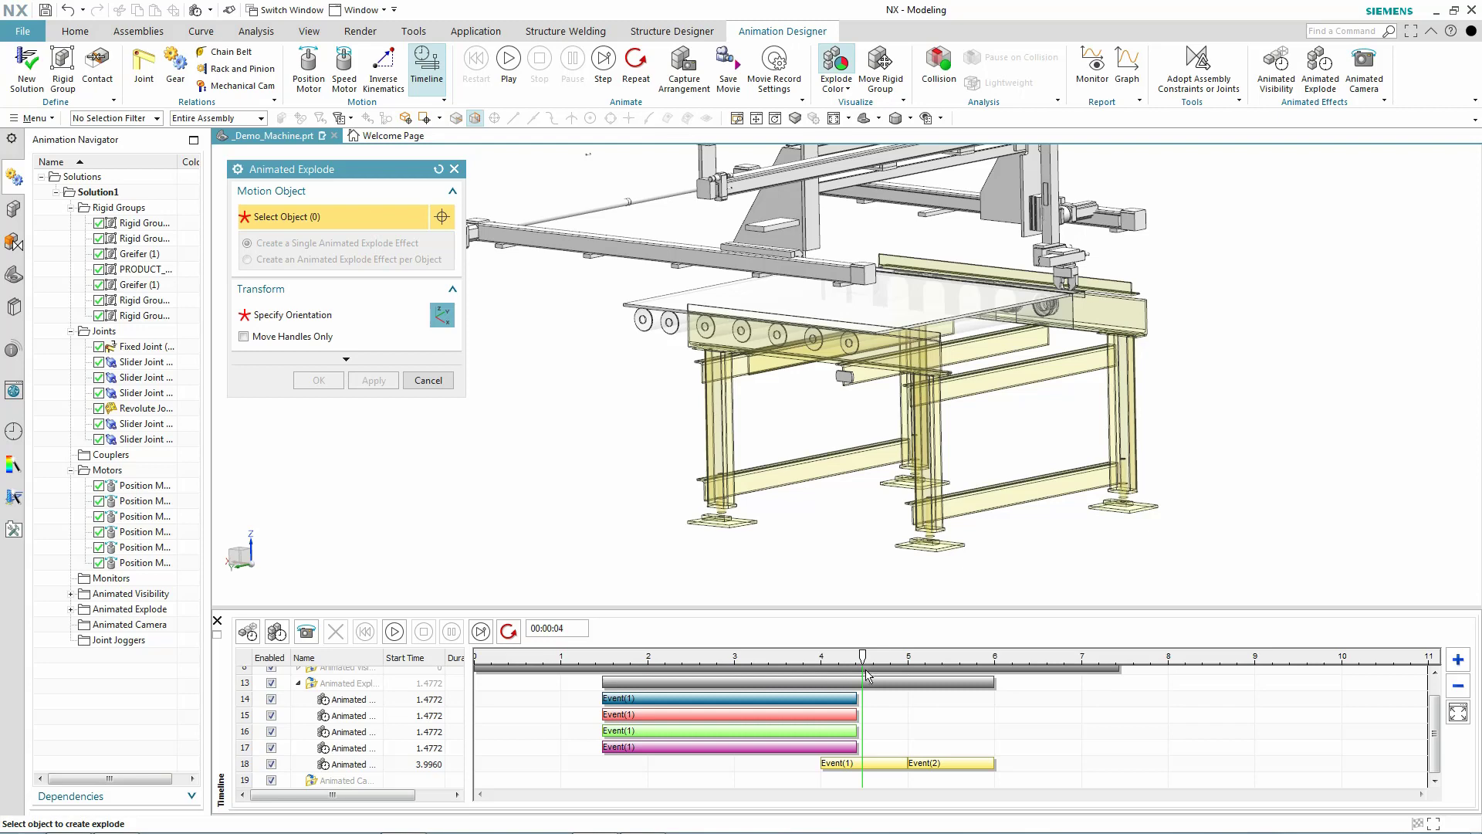
Step: Shift the yellow table-frame events earlier so Event(1) starts at 3.2929 and Event(2) follows directly, ending at about 5.3 seconds
mouse_move(863, 657)
left_mouse_down()
mouse_move(842, 657)
mouse_move(898, 667)
mouse_move(759, 657)
left_mouse_up()
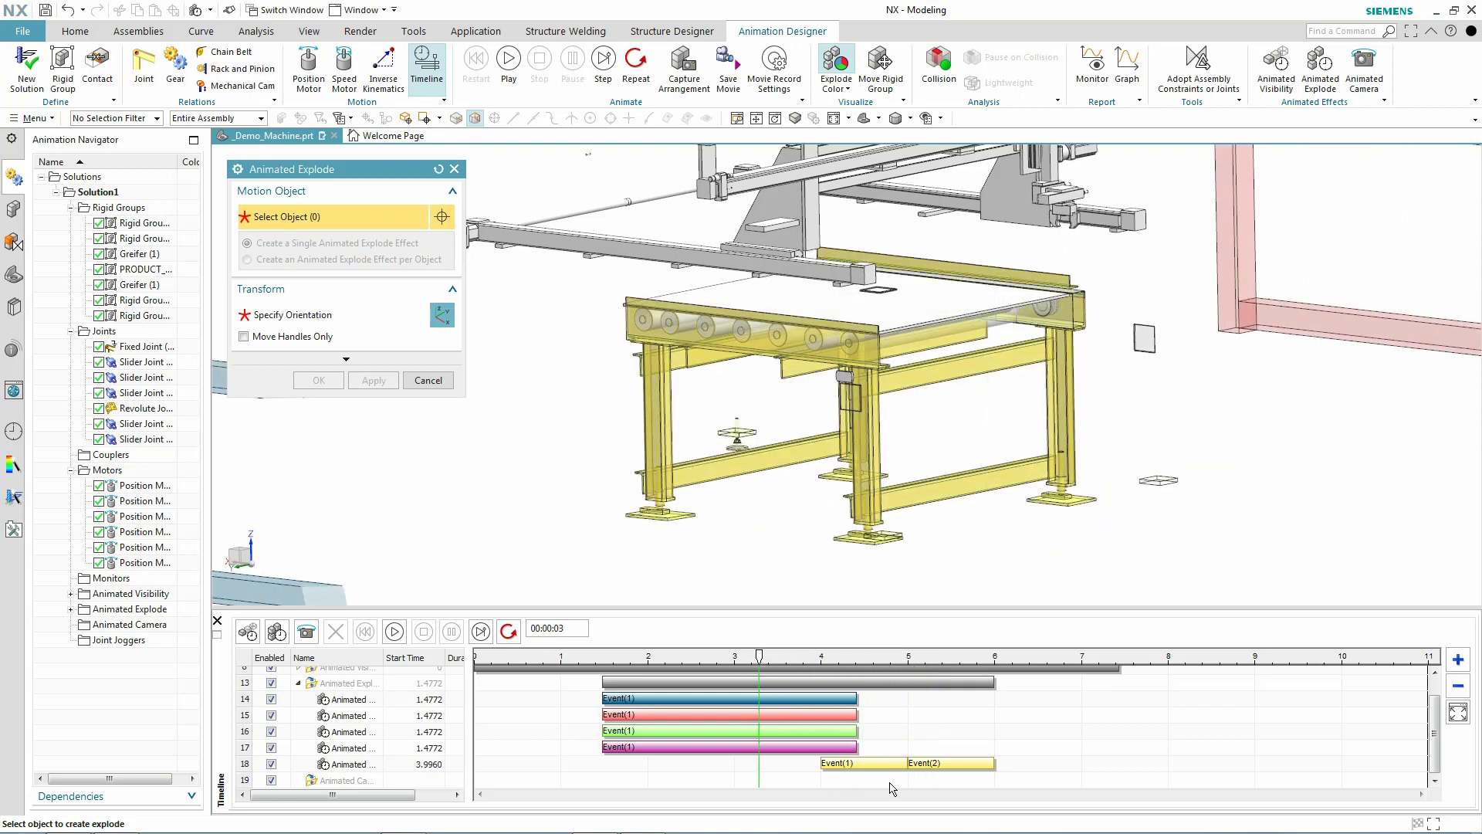
left_click_drag(888, 766, 832, 765)
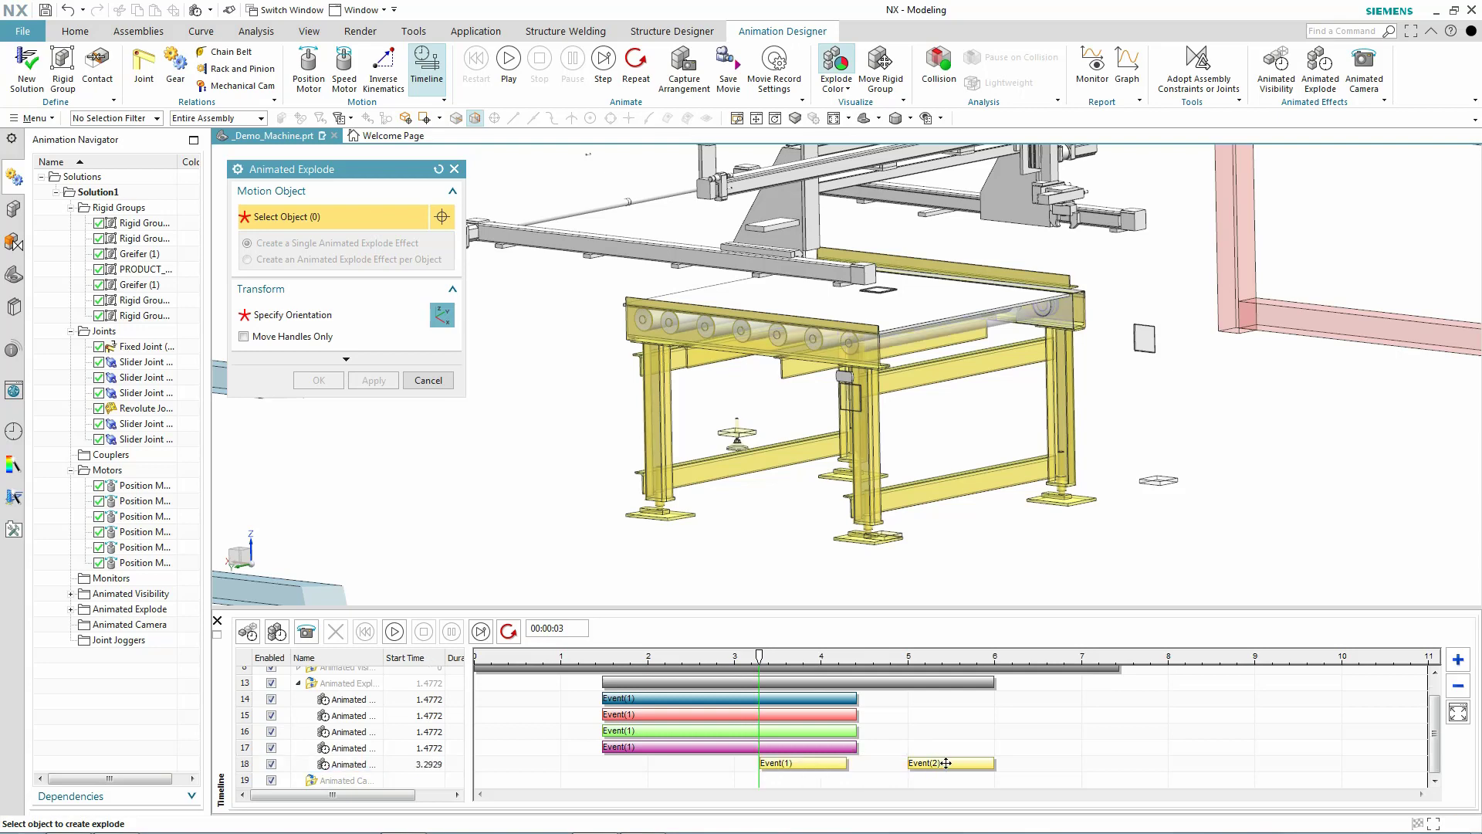
left_click_drag(948, 762, 886, 752)
Step: At about 3.4 seconds, create one animated explode effect per object for the seven table rollers, moving them outward 4030 along YC
mouse_move(758, 655)
left_mouse_down()
mouse_move(894, 663)
mouse_move(743, 676)
mouse_move(770, 674)
left_mouse_up()
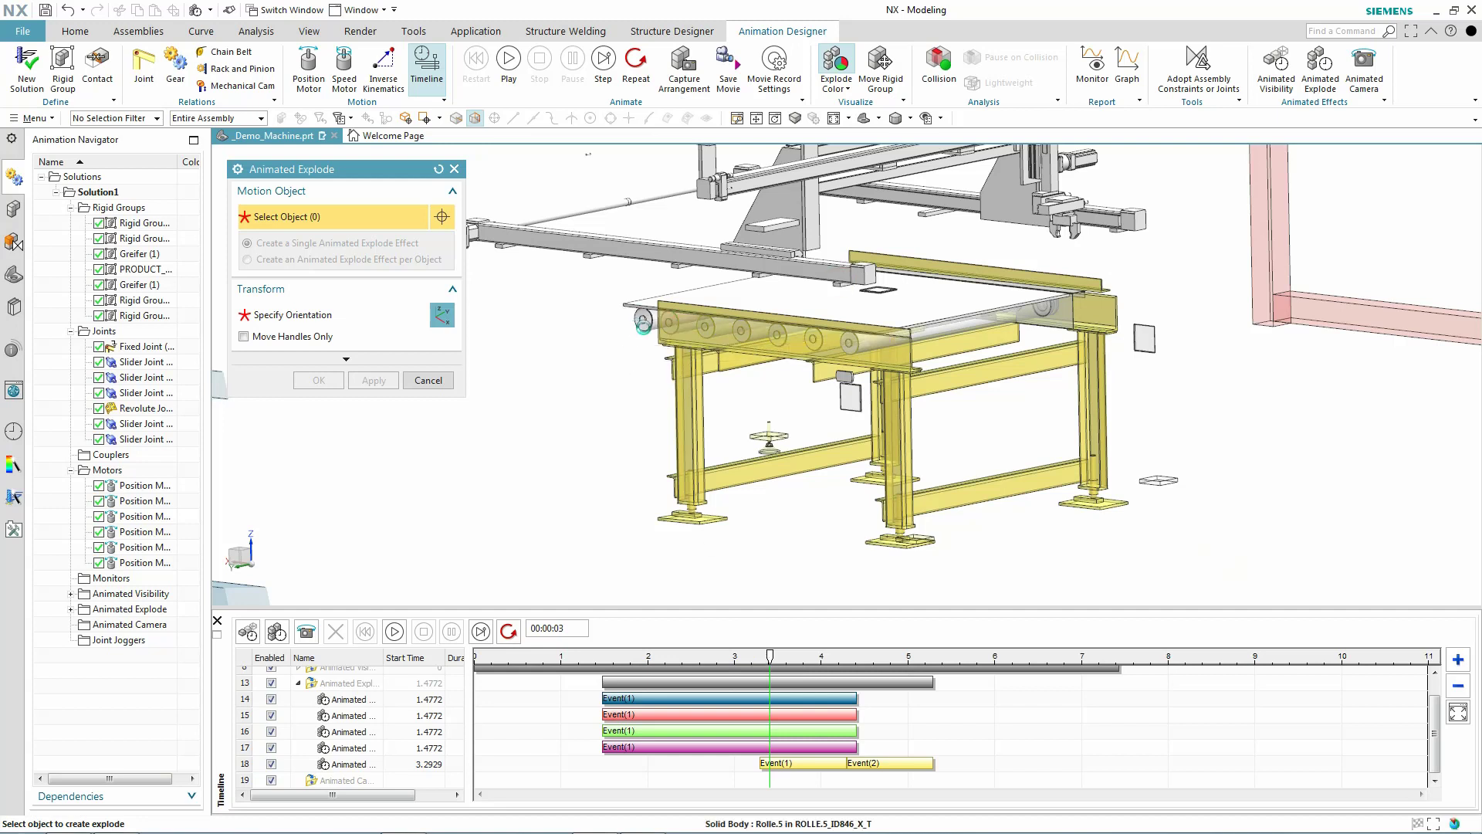
left_click(649, 320)
left_click(674, 325)
left_click(706, 331)
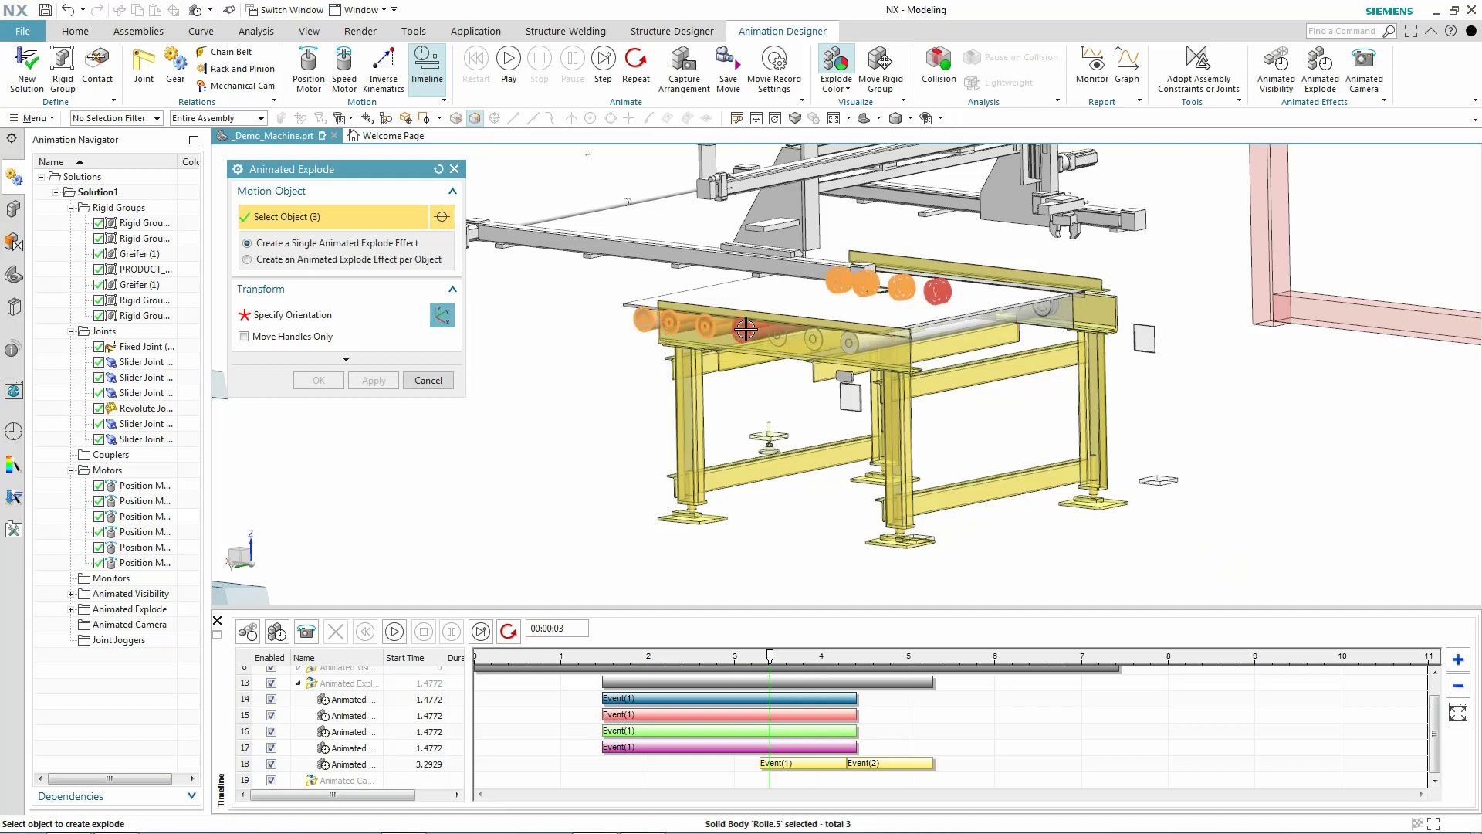
left_click(744, 335)
left_click(780, 339)
left_click(819, 344)
left_click(850, 344)
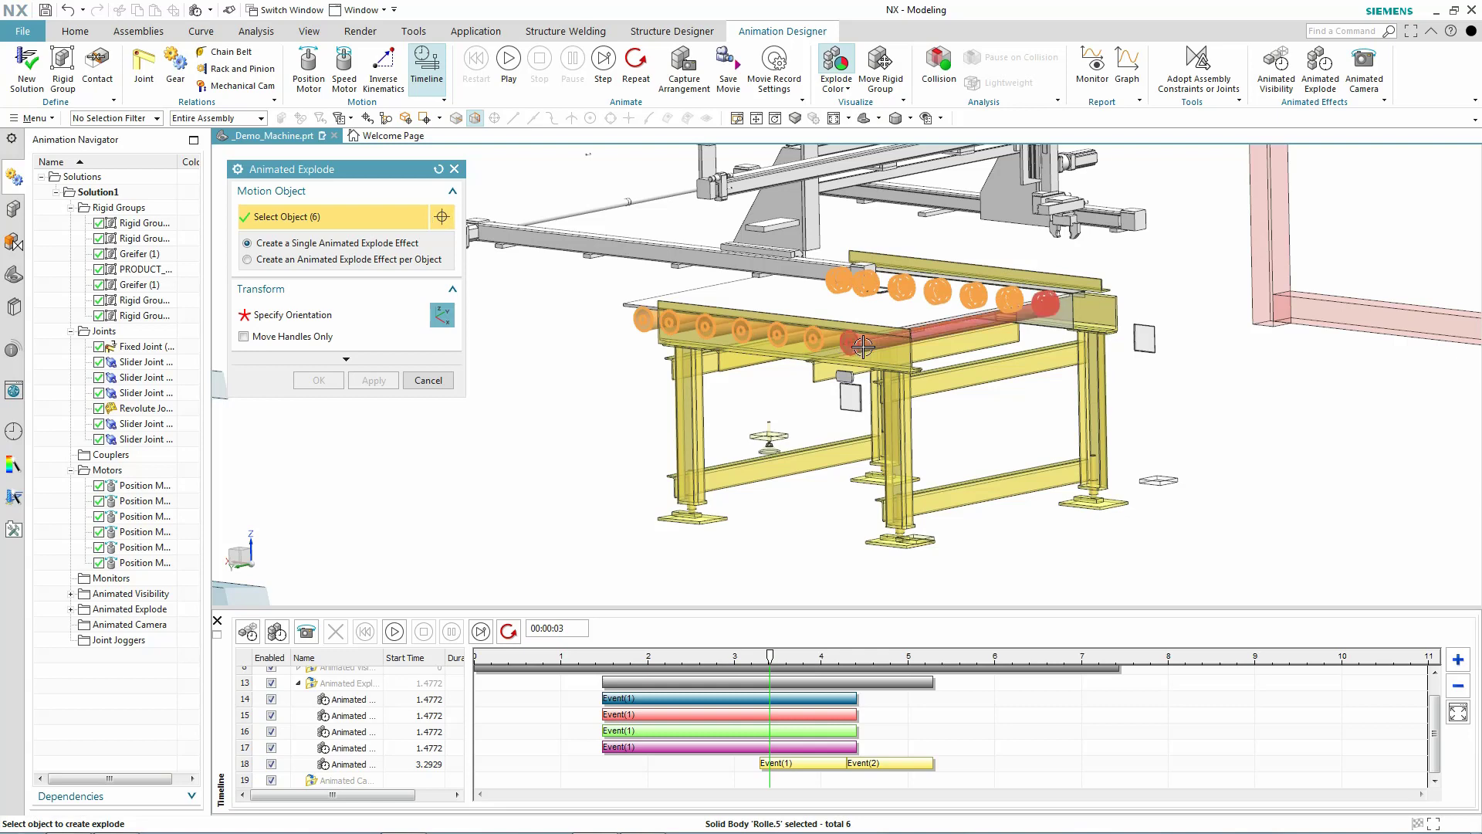
left_click(279, 261)
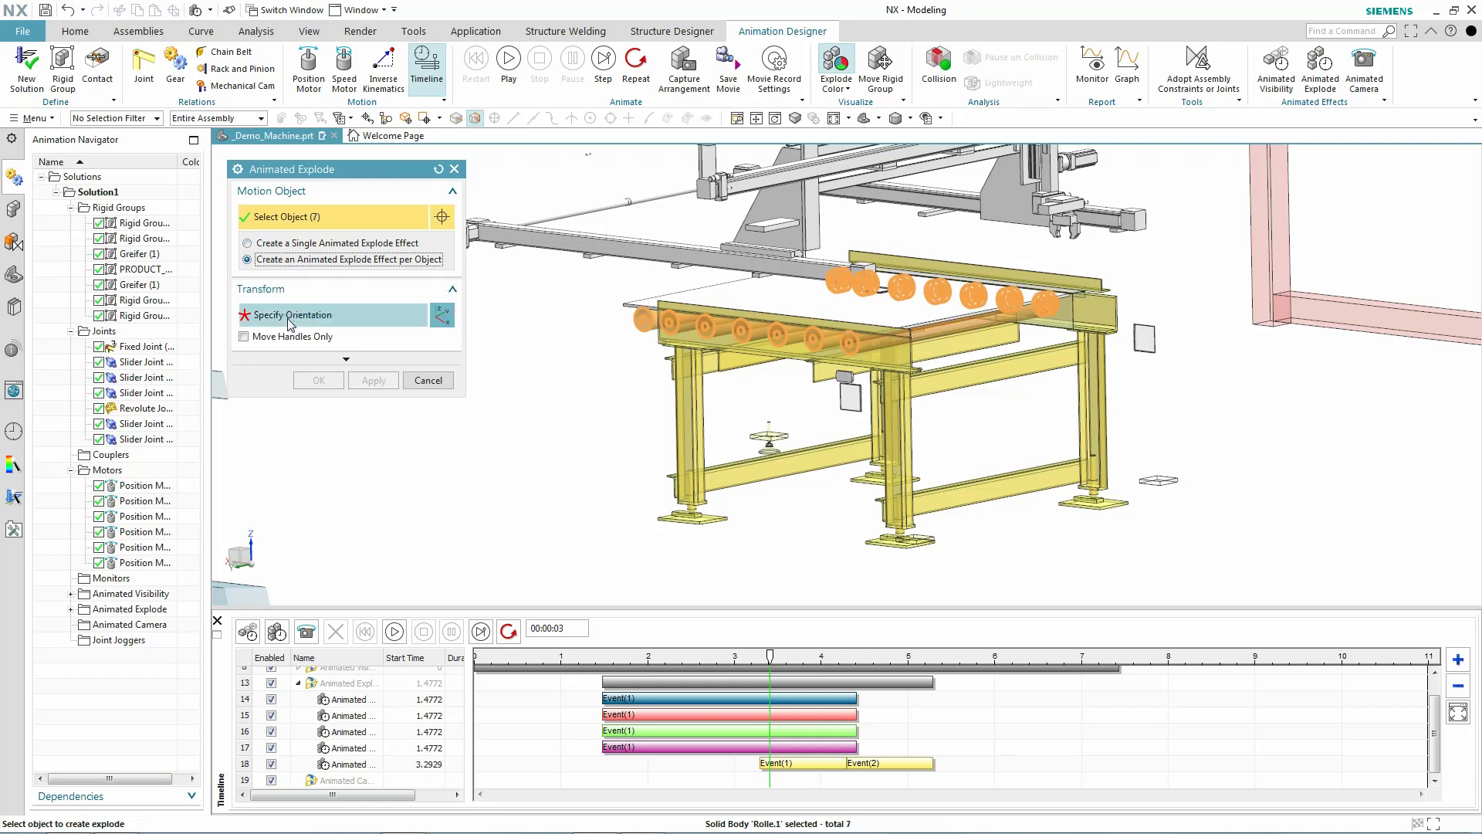
left_click(297, 314)
left_click_drag(644, 317, 6, 525)
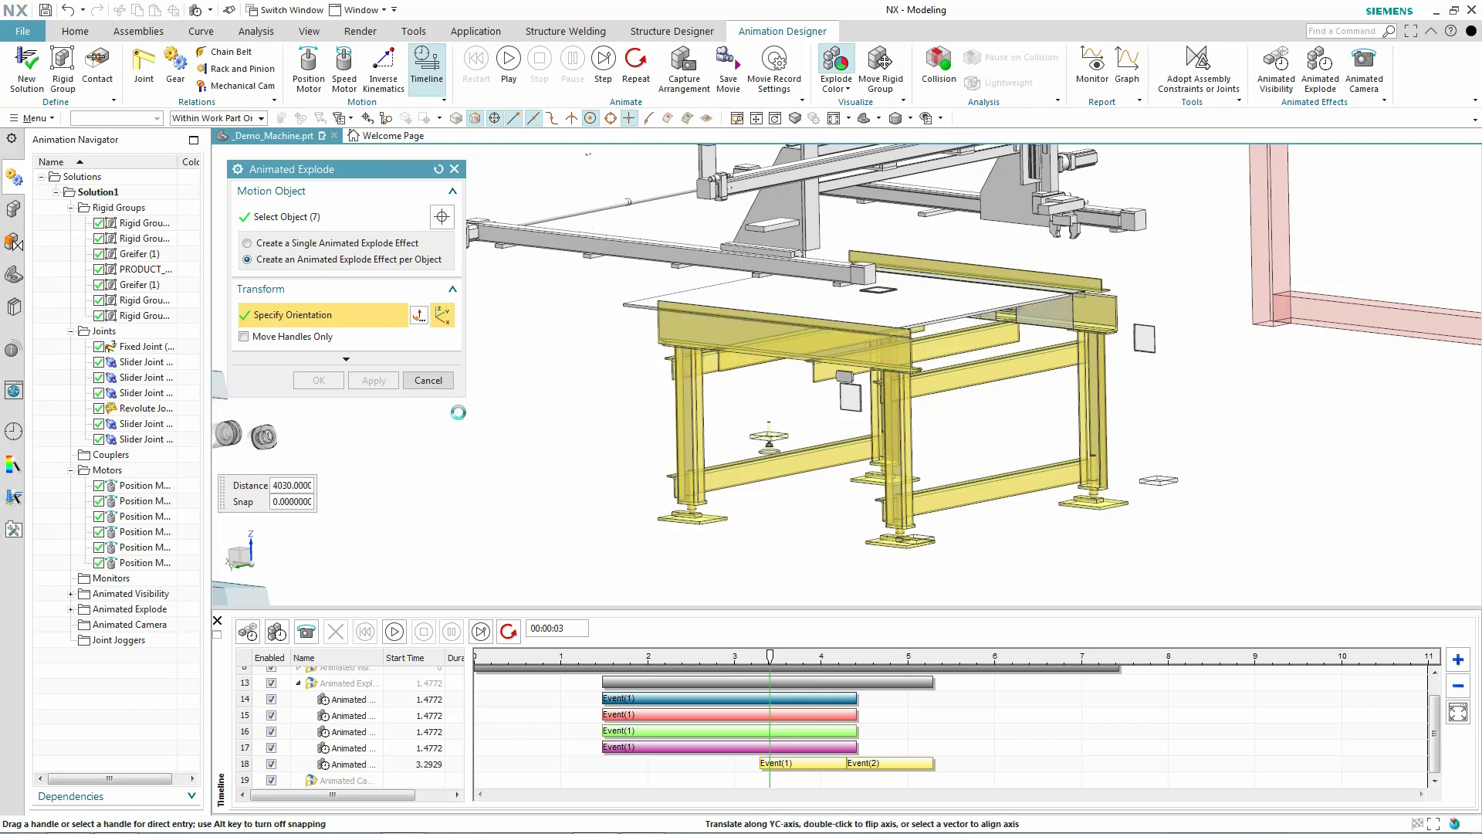
left_click(374, 379)
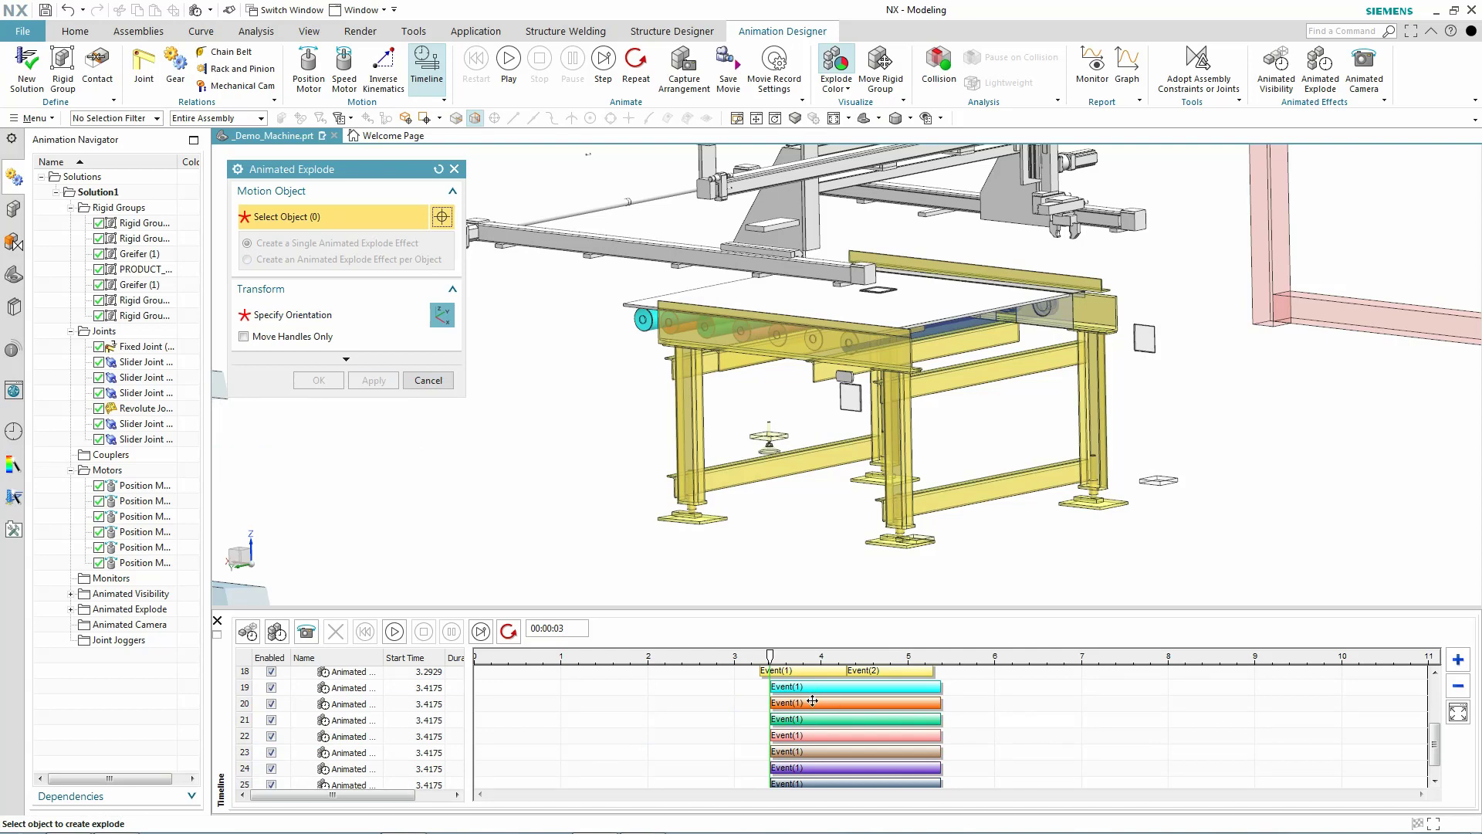
Step: Stagger the roller explode events after the first to start at 3.6, 3.8, 4.0, 4.15, 4.2969 and 4.5 seconds
left_click_drag(813, 700, 913, 761)
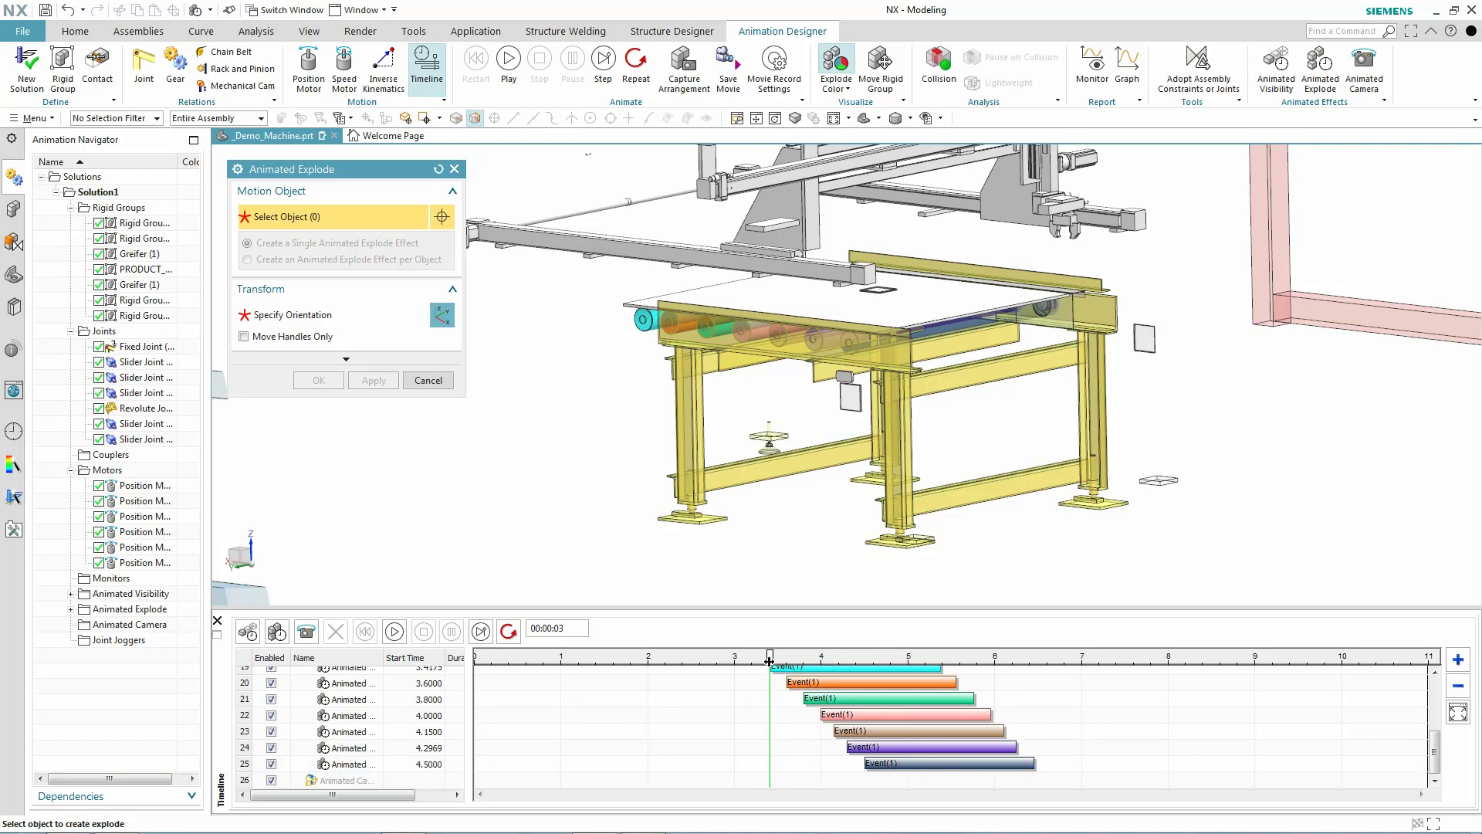
Step: At about 5.3 seconds, start an explode effect for the table plate, moving it along XC to X -3787.344 and rotating it upright
left_click_drag(770, 656, 926, 683)
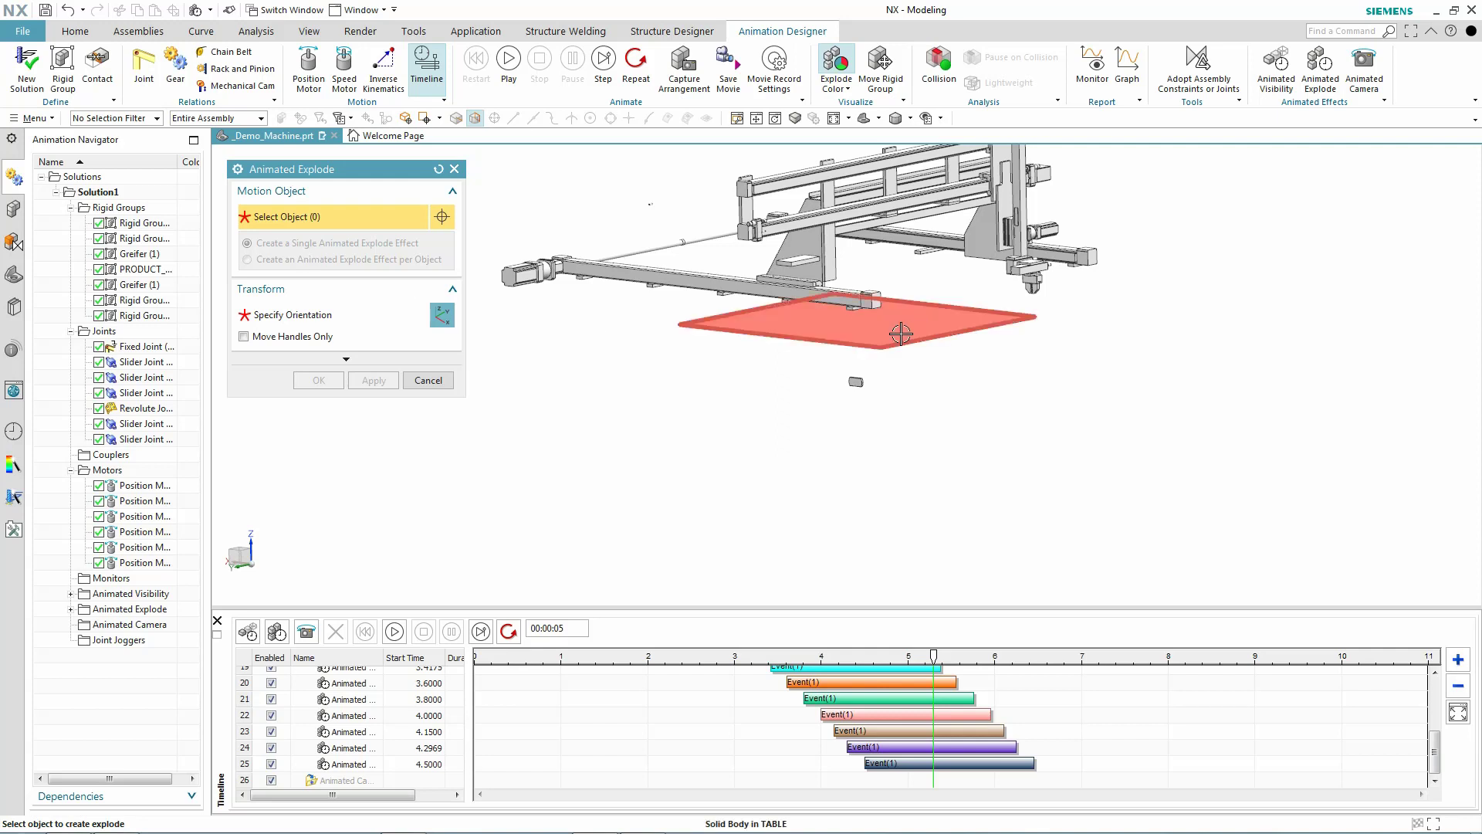
left_click(941, 319)
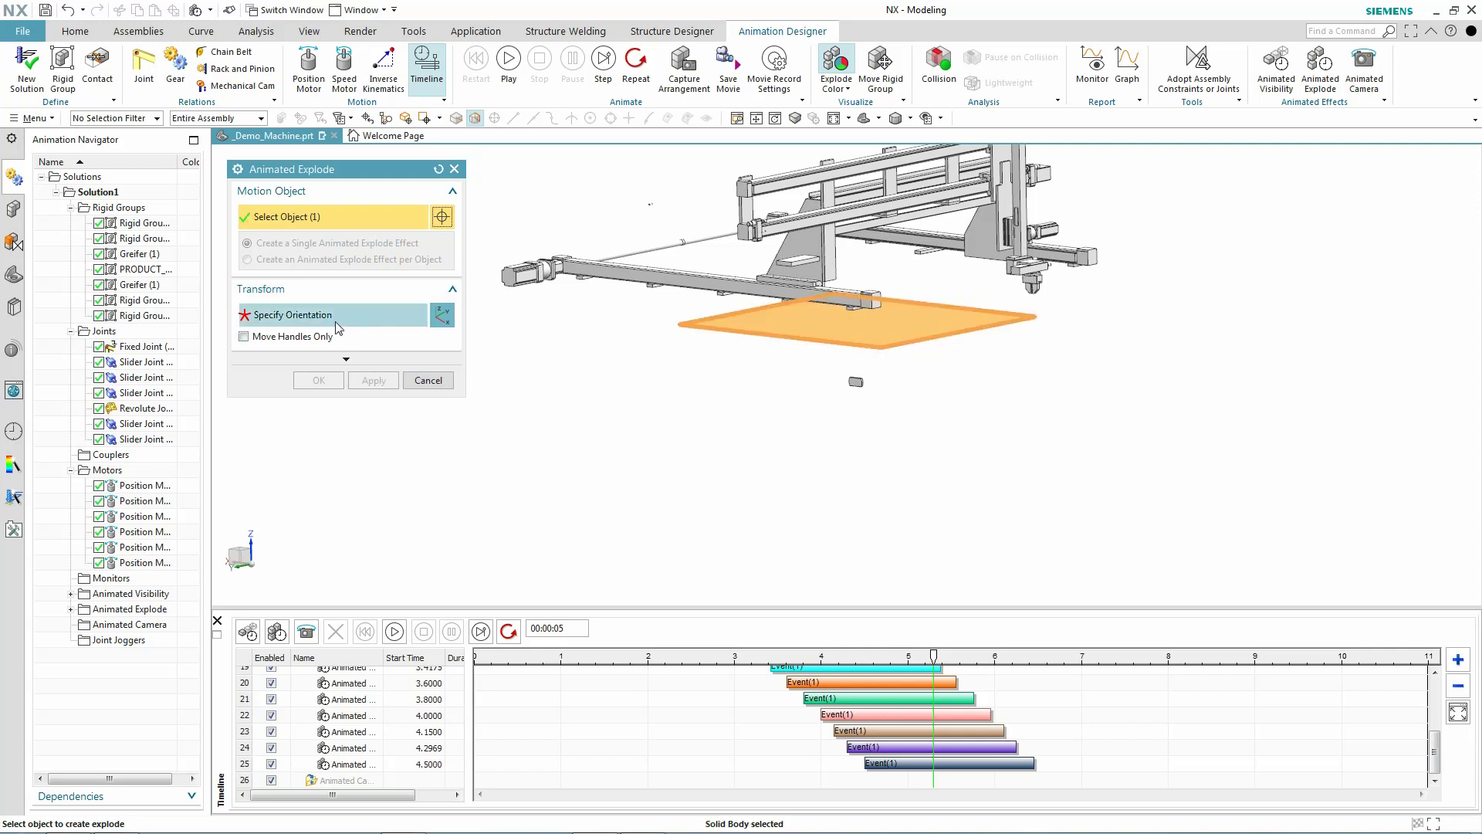
left_click(301, 316)
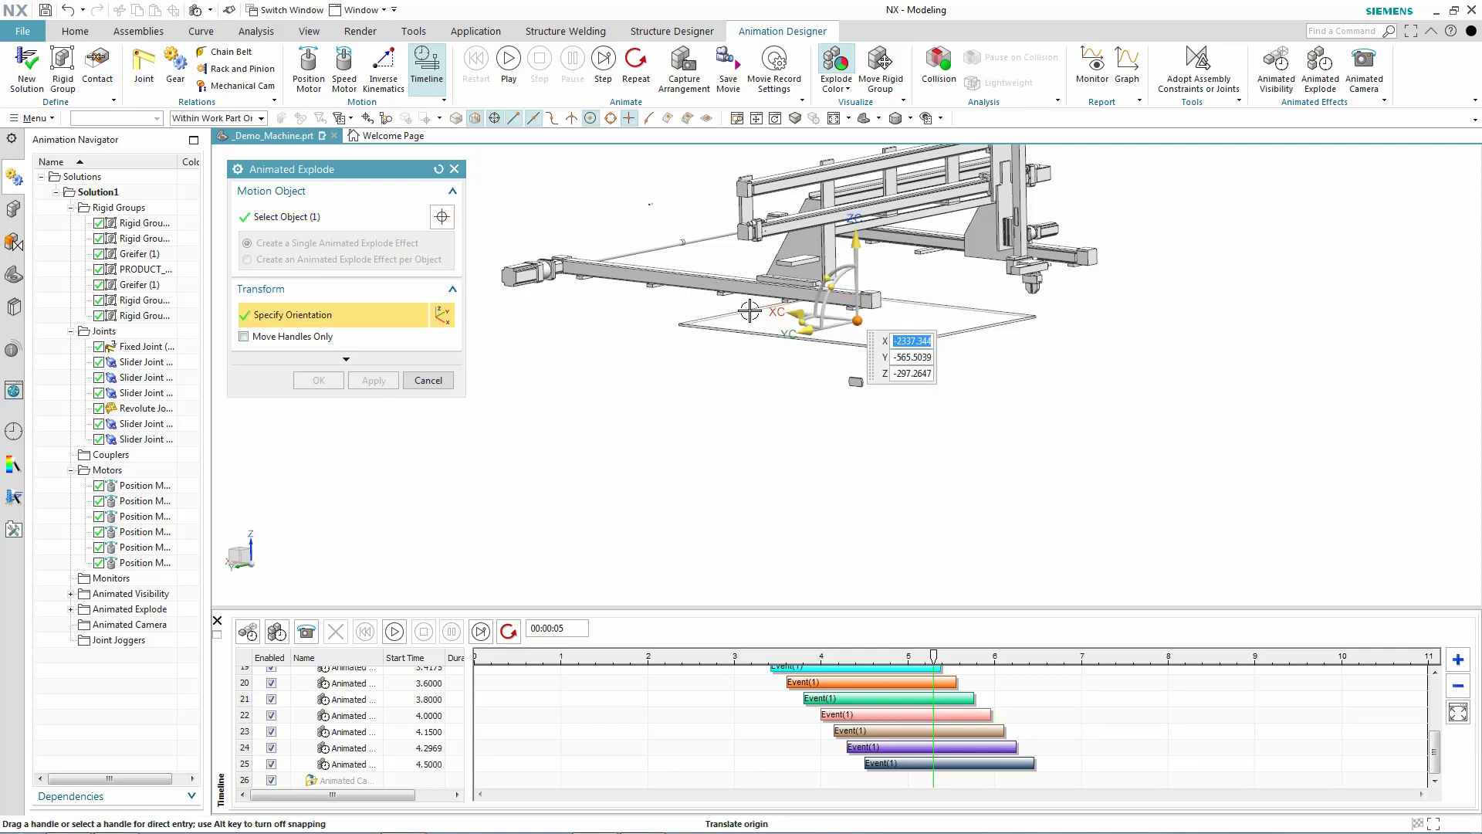
left_click_drag(799, 316, 1032, 378)
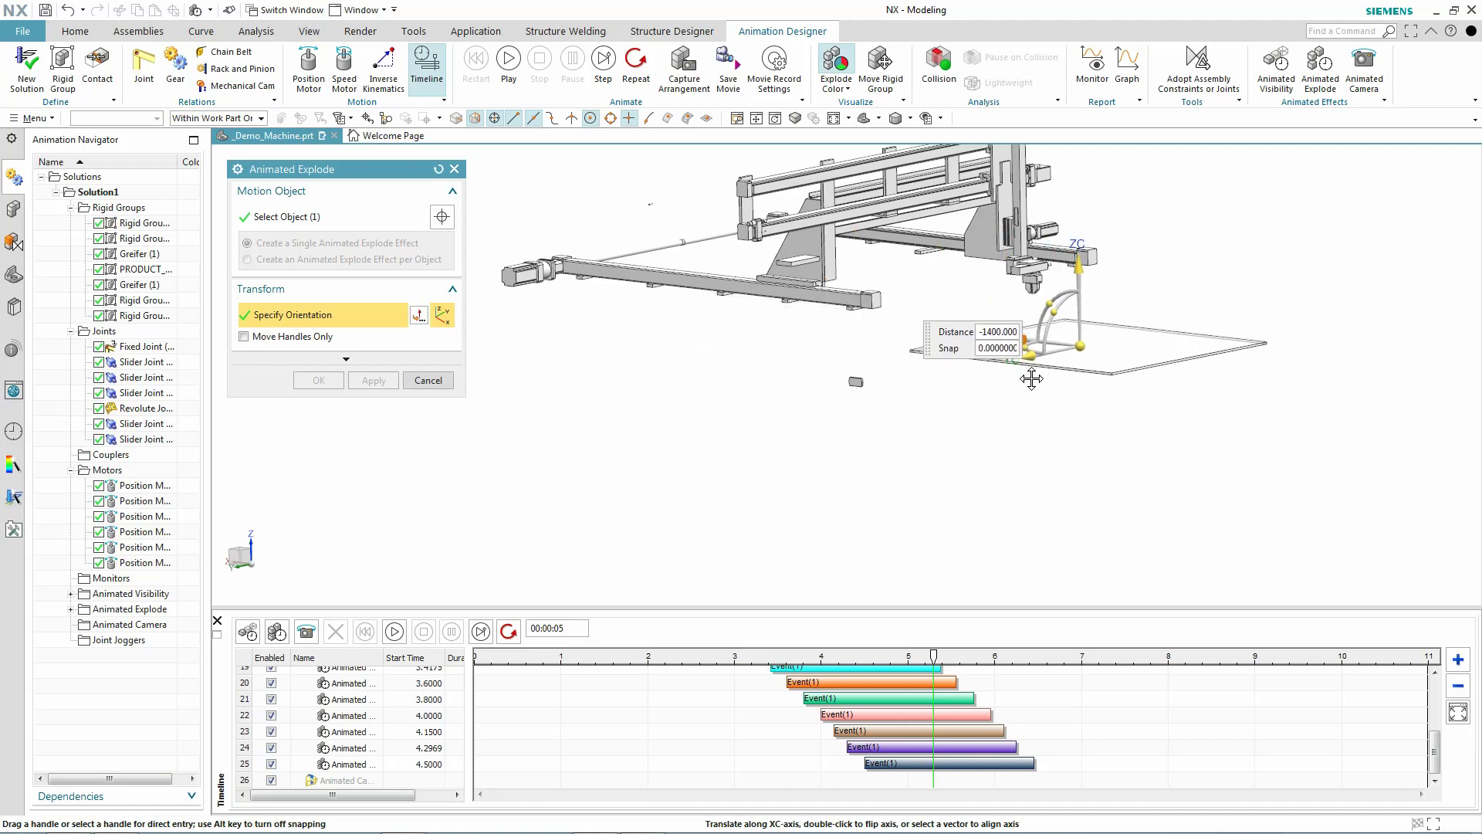
left_click_drag(1061, 307, 1130, 326)
left_click_drag(1128, 315, 1098, 368)
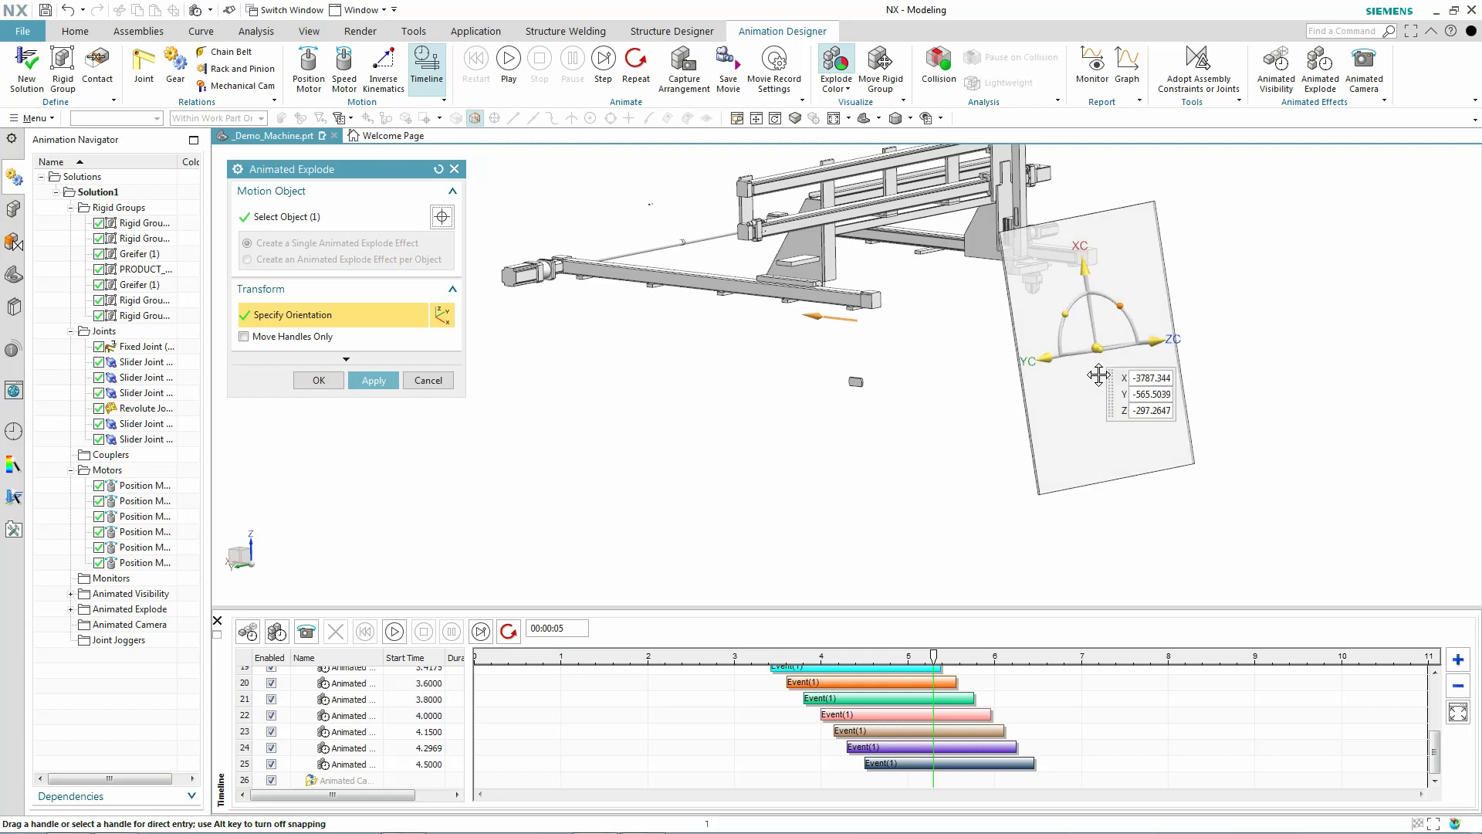
Step: Move the upright table plate to Y 2334.496, translate it -2050 along its XC axis, and create the explode effect
left_click_drag(966, 384, 746, 392)
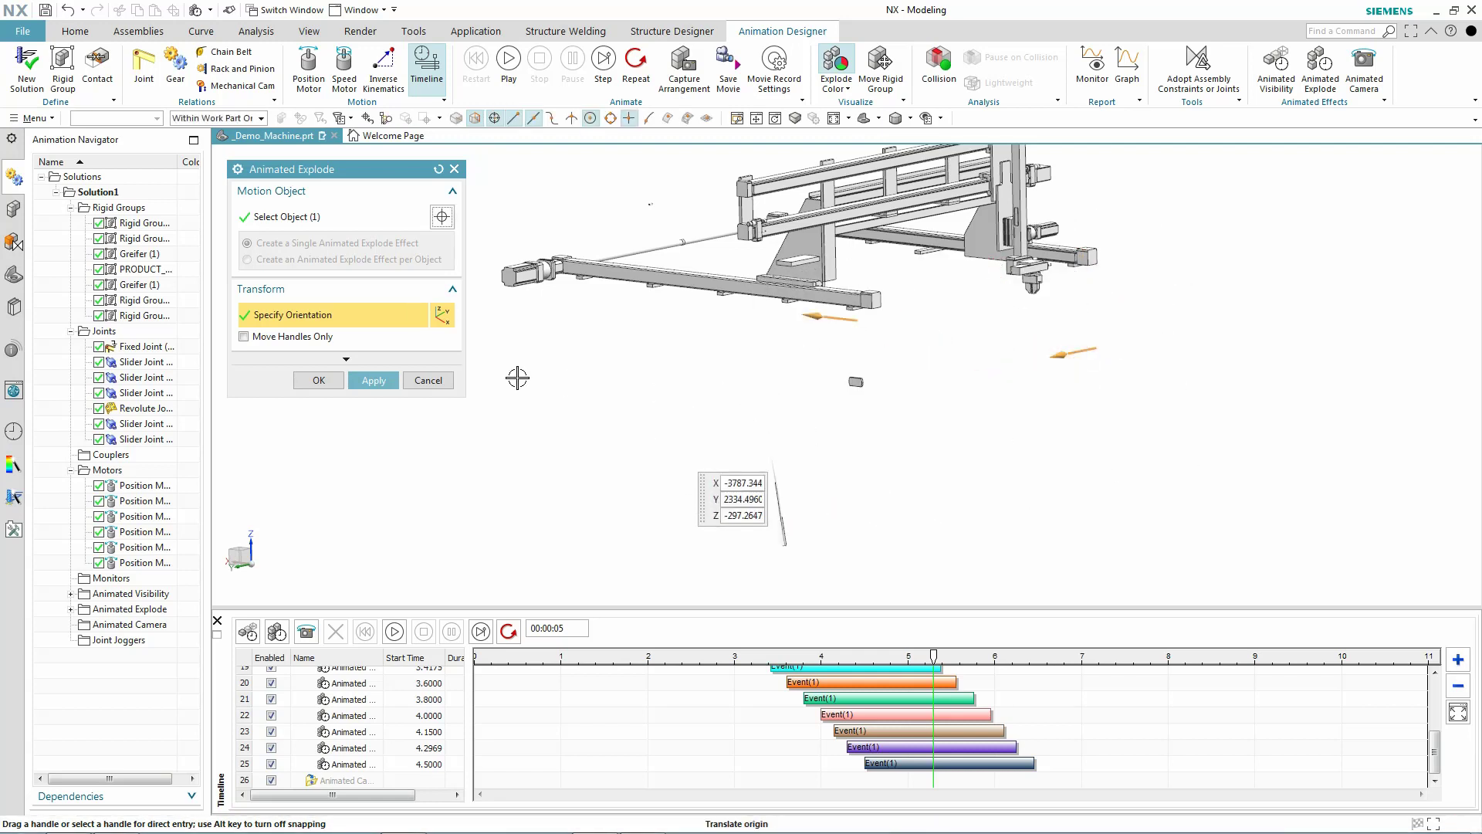
scroll(610, 335, "down", 2)
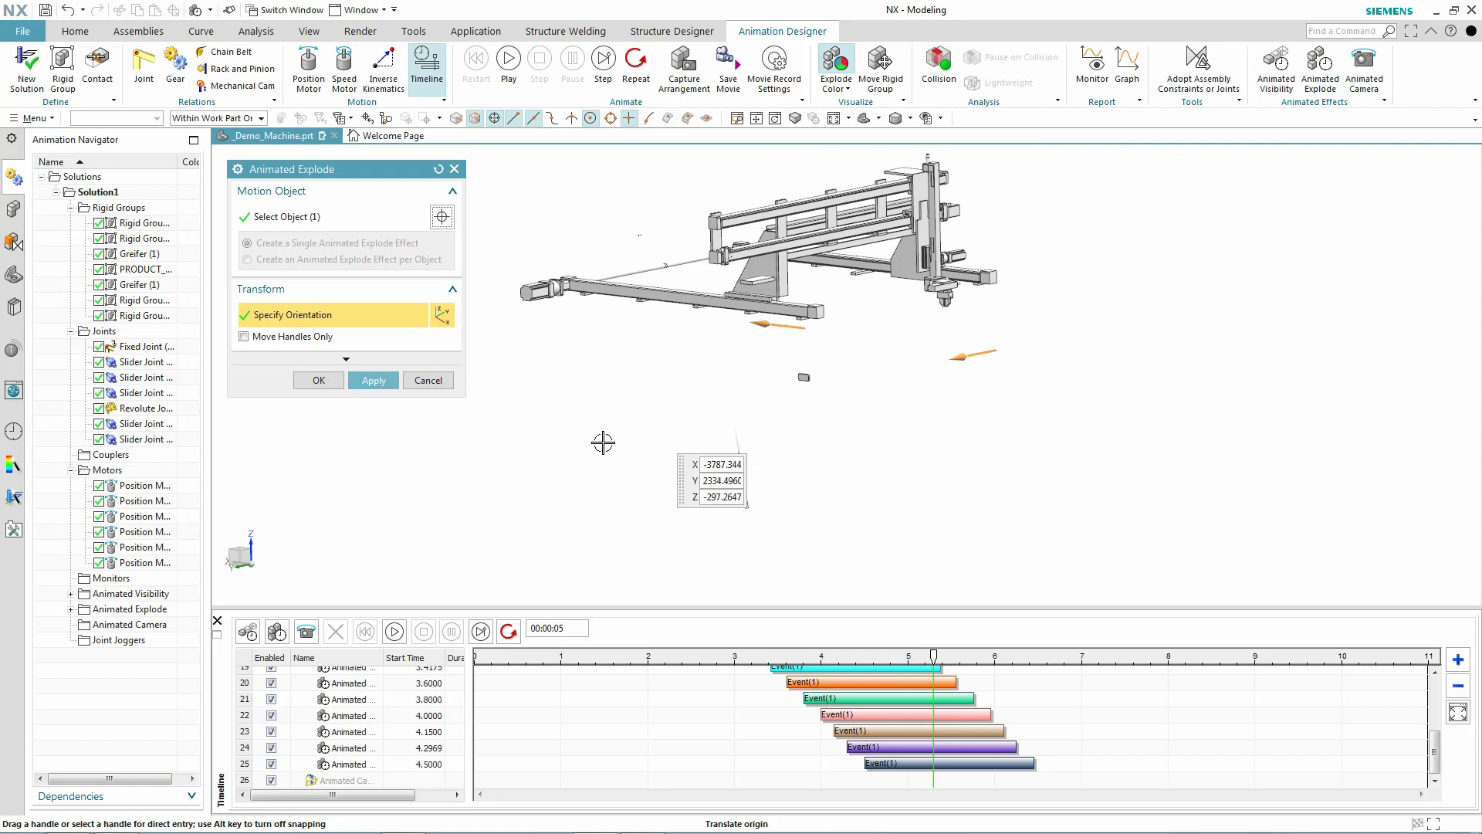
left_click(835, 118)
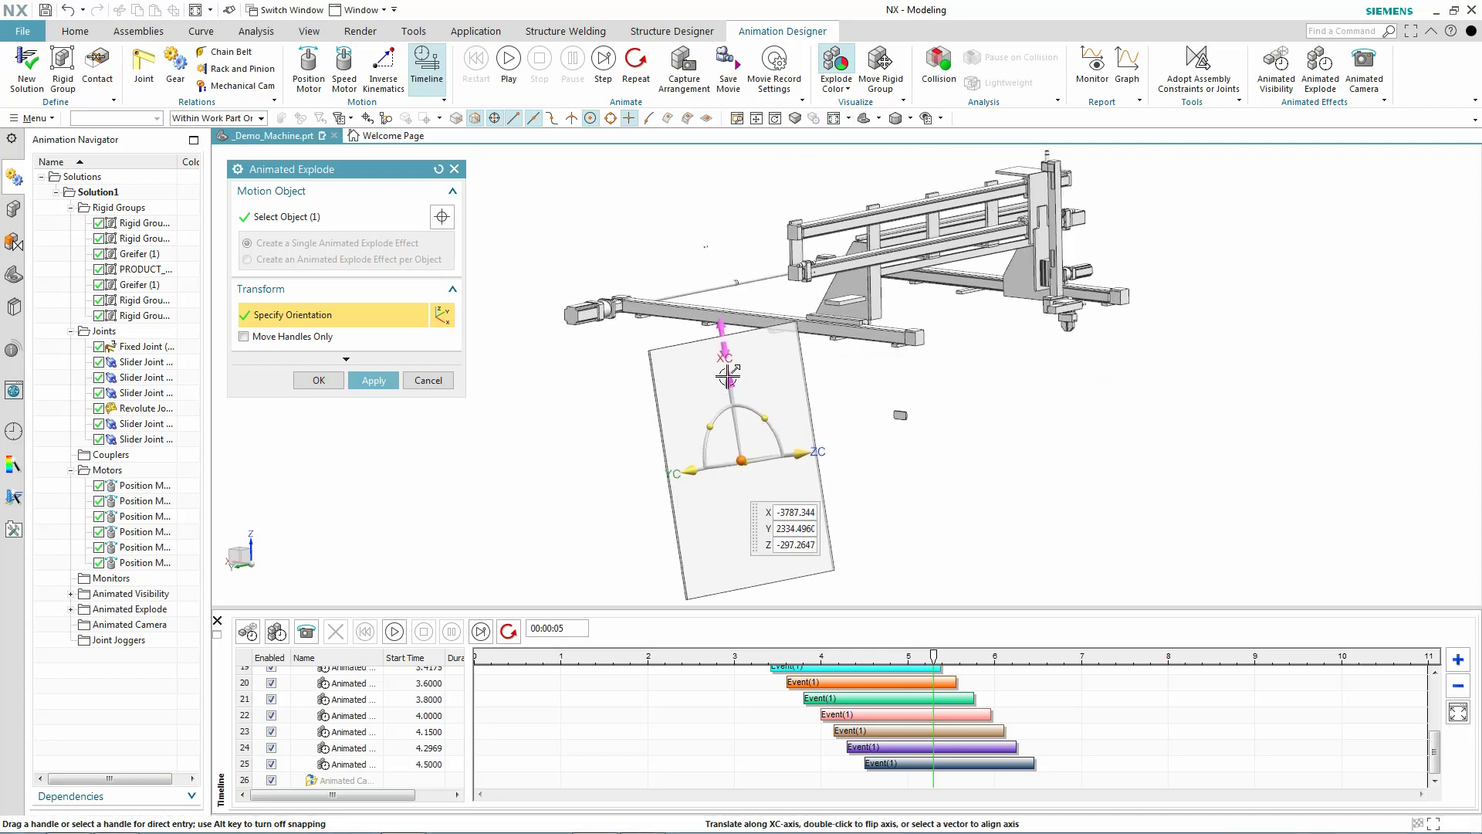
left_click_drag(727, 376, 834, 793)
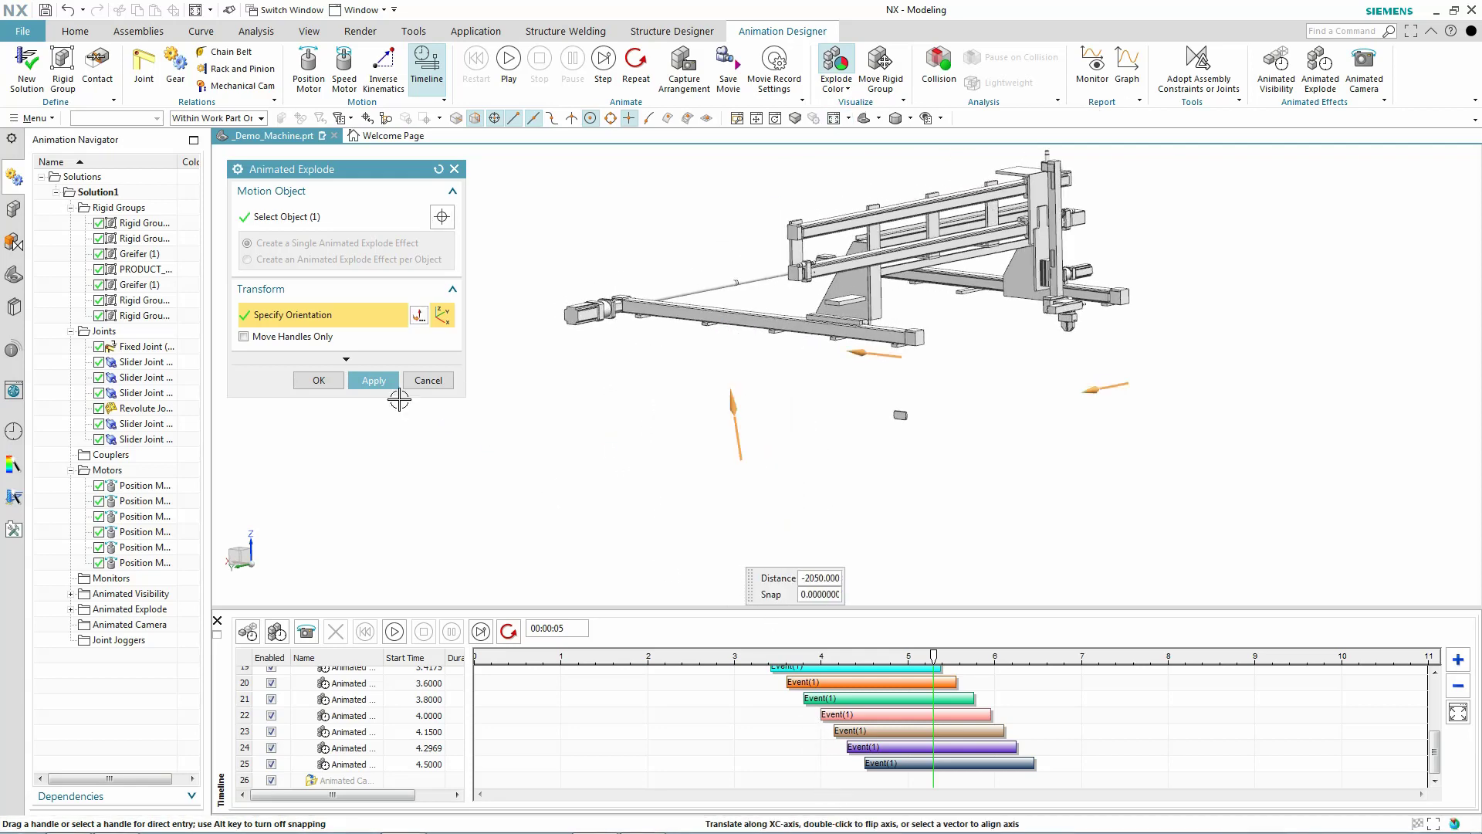
left_click(319, 379)
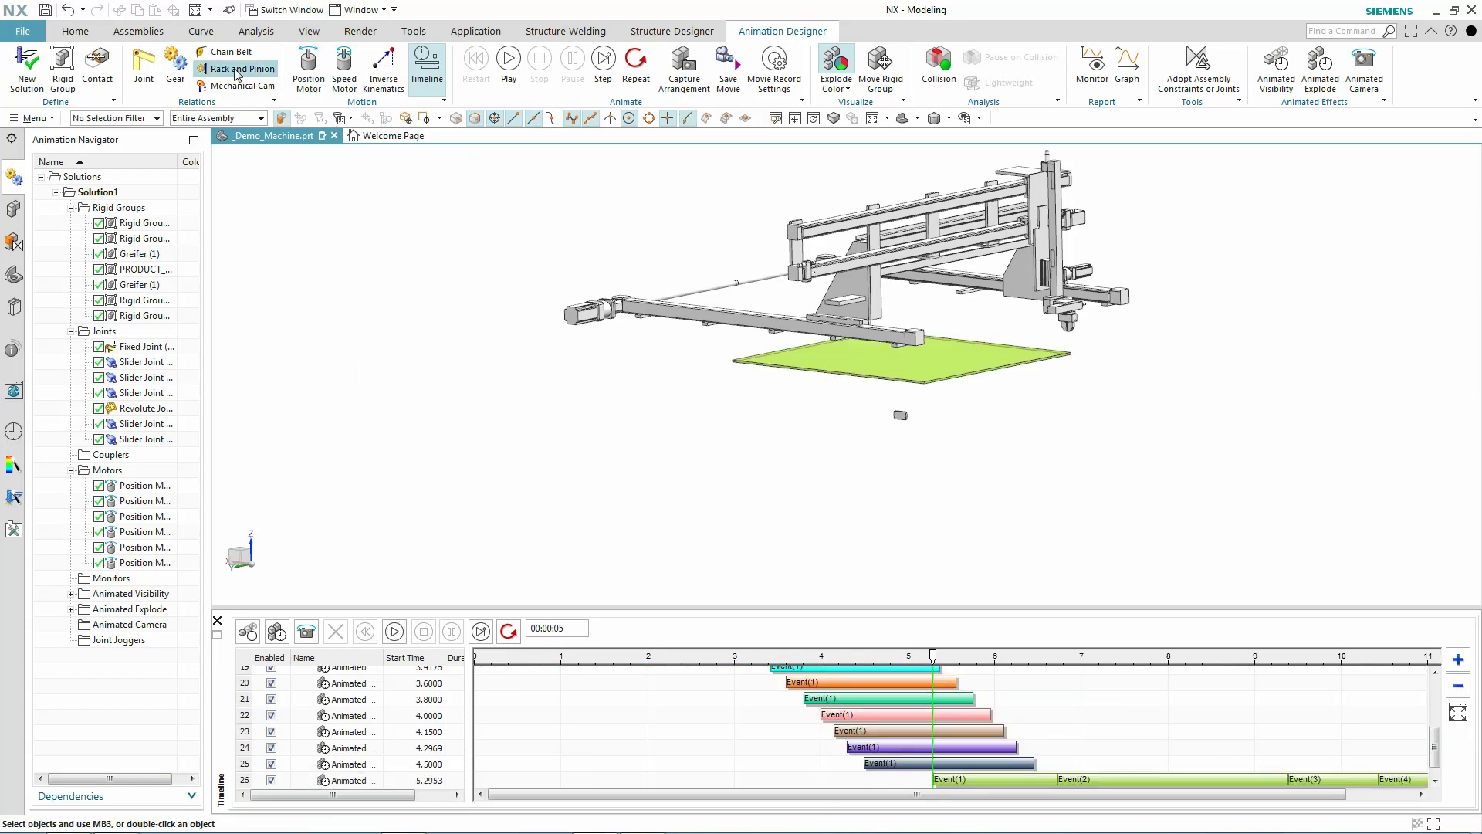
Step: Play the animation to preview the exploding frame and table, and return it to the start
left_click(509, 68)
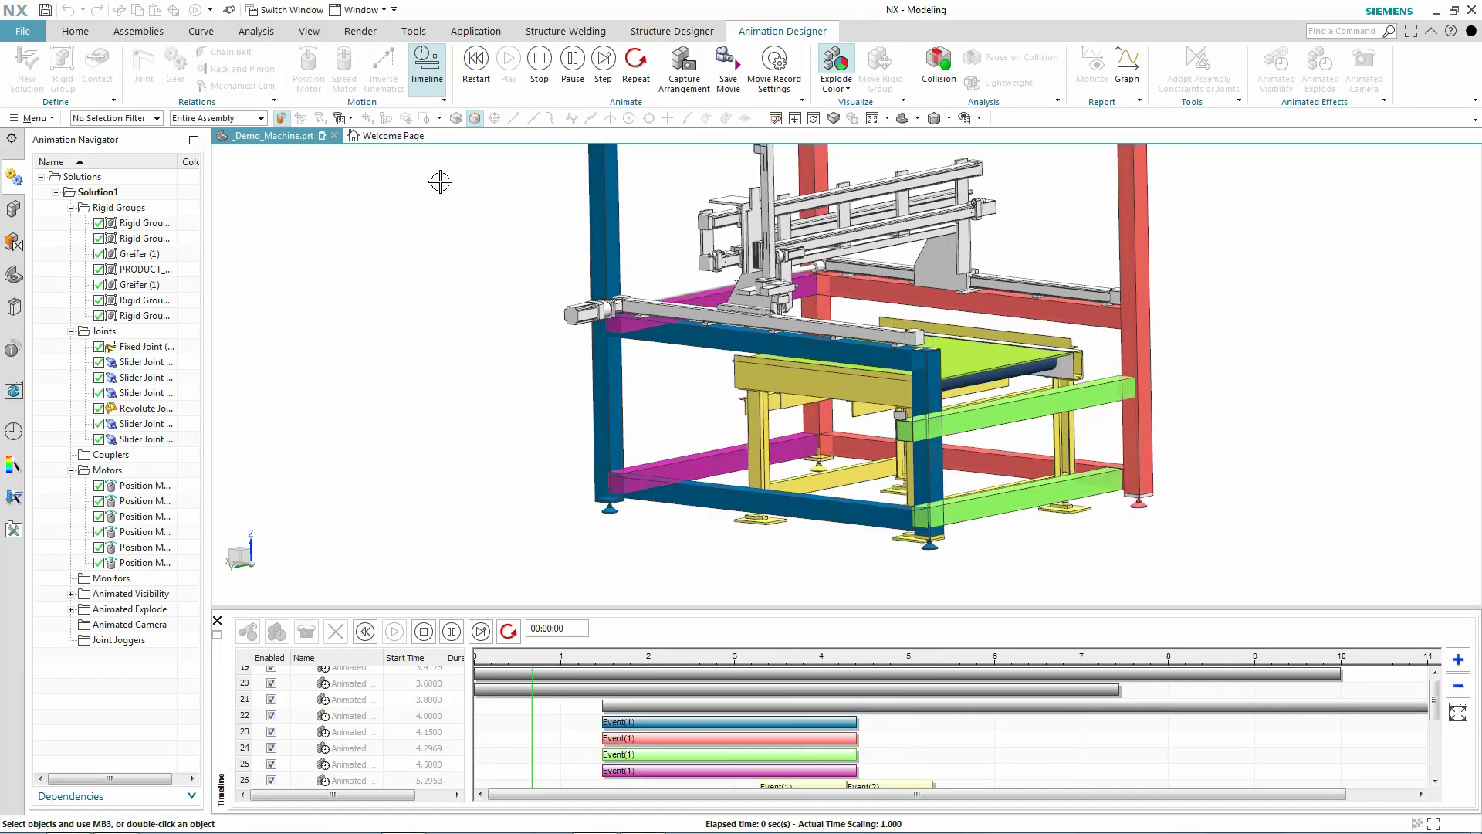
left_click(486, 63)
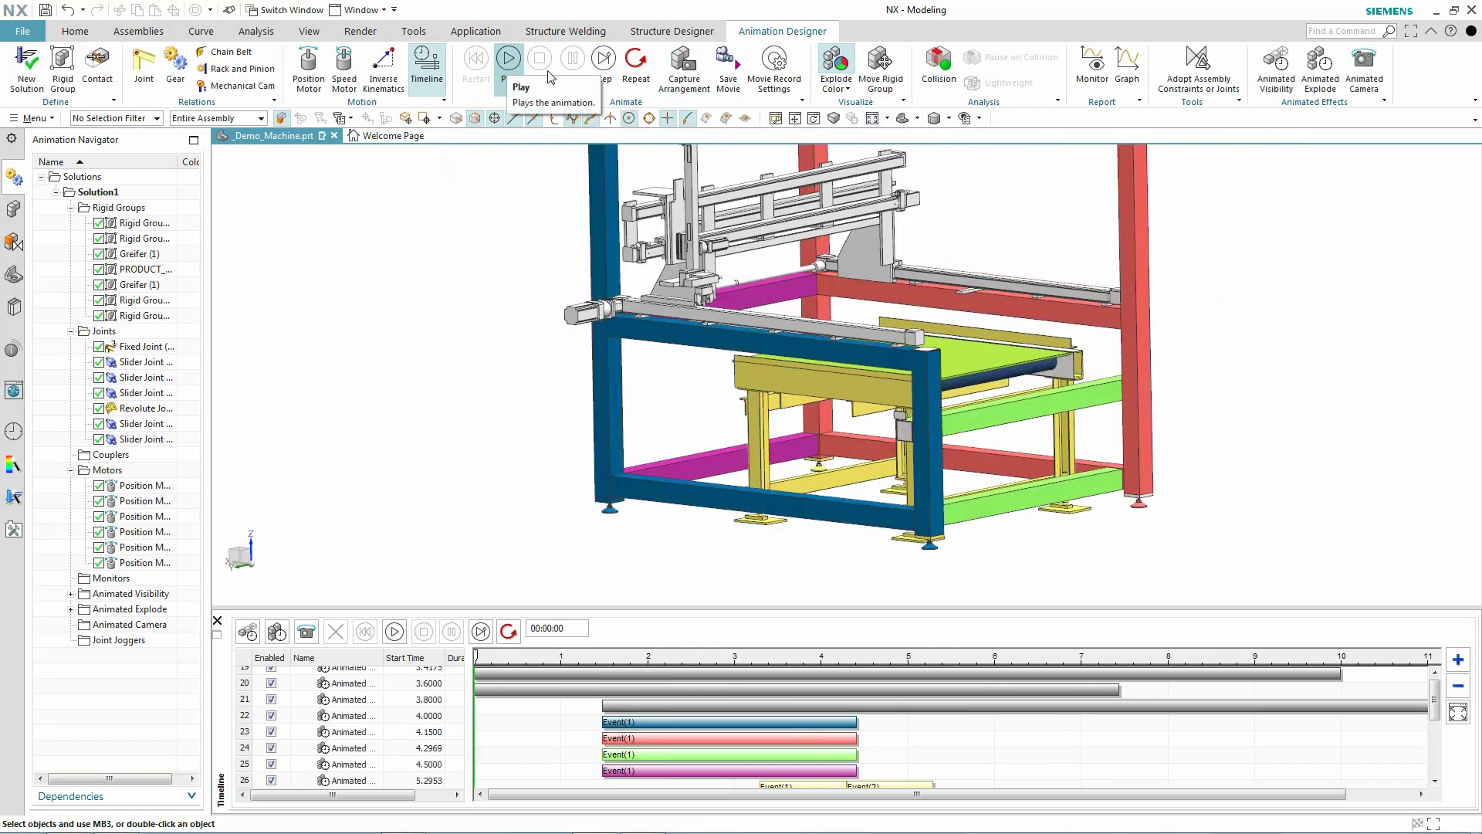
Step: Preview the animation with the explode colours shown, switch them off, and replay it with the original component colours
left_click(871, 120)
left_click(509, 64)
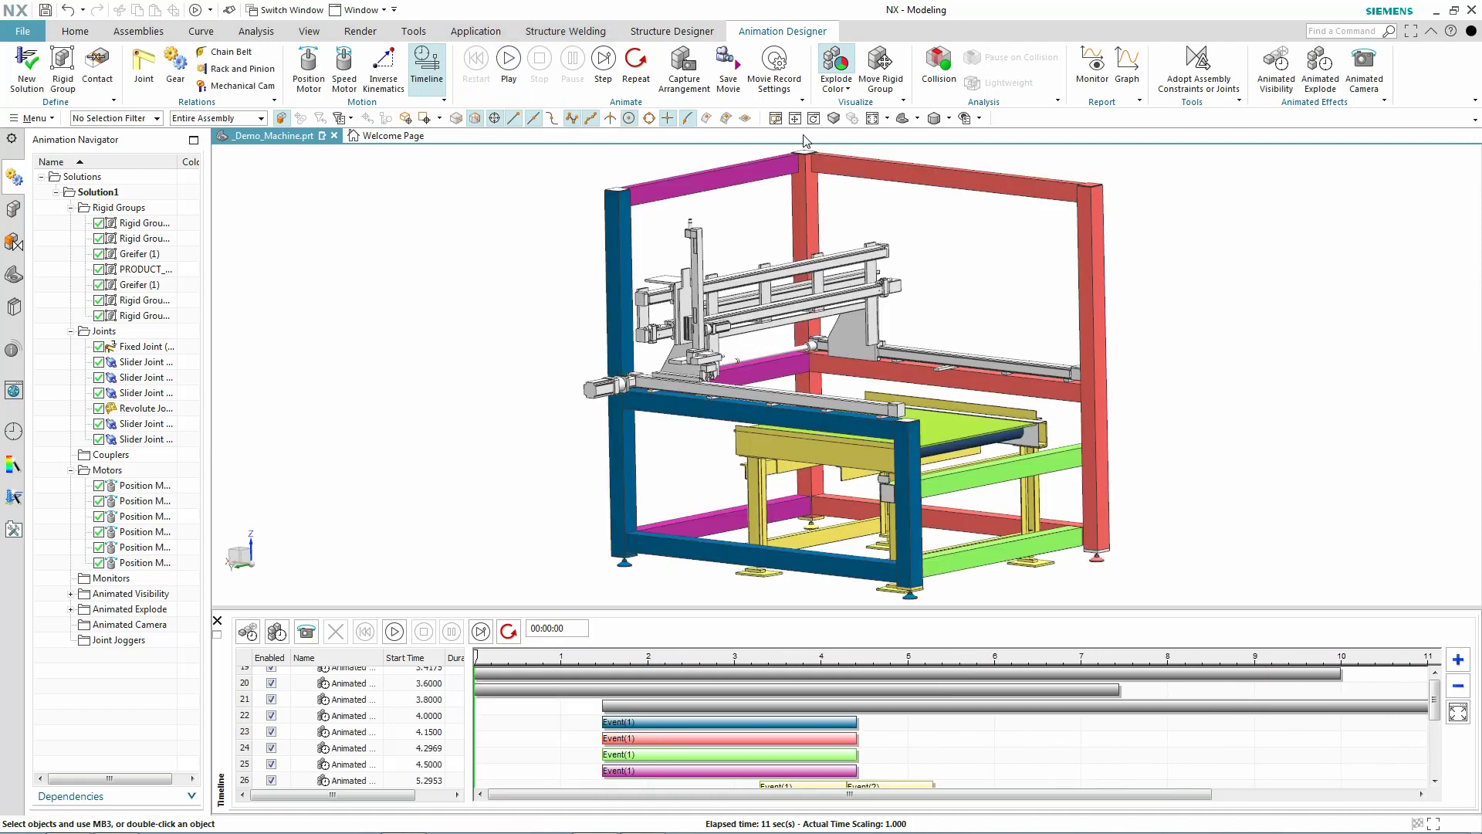
left_click(836, 64)
middle_click_drag(1242, 339, 1188, 274)
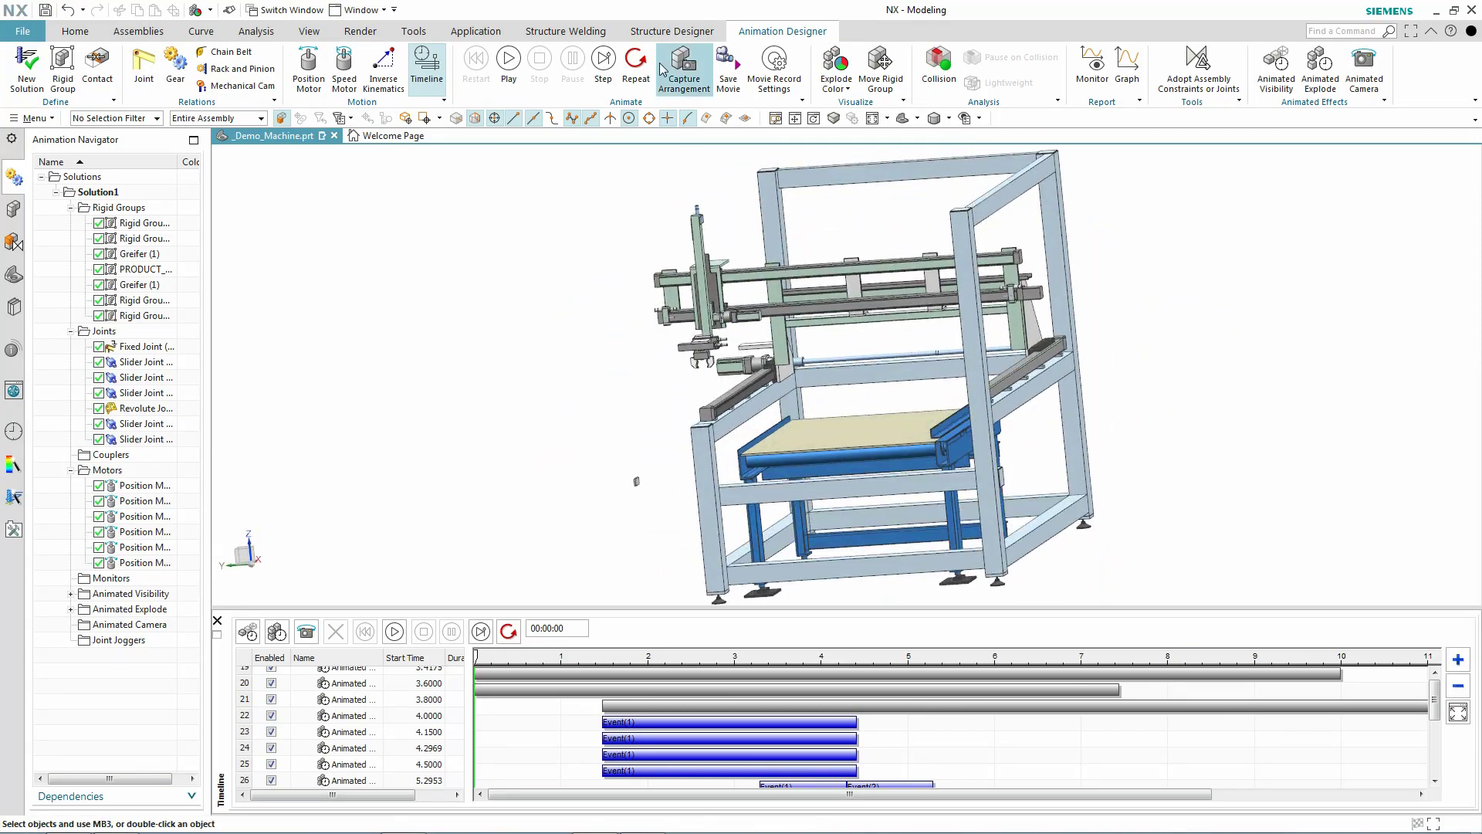
left_click(508, 85)
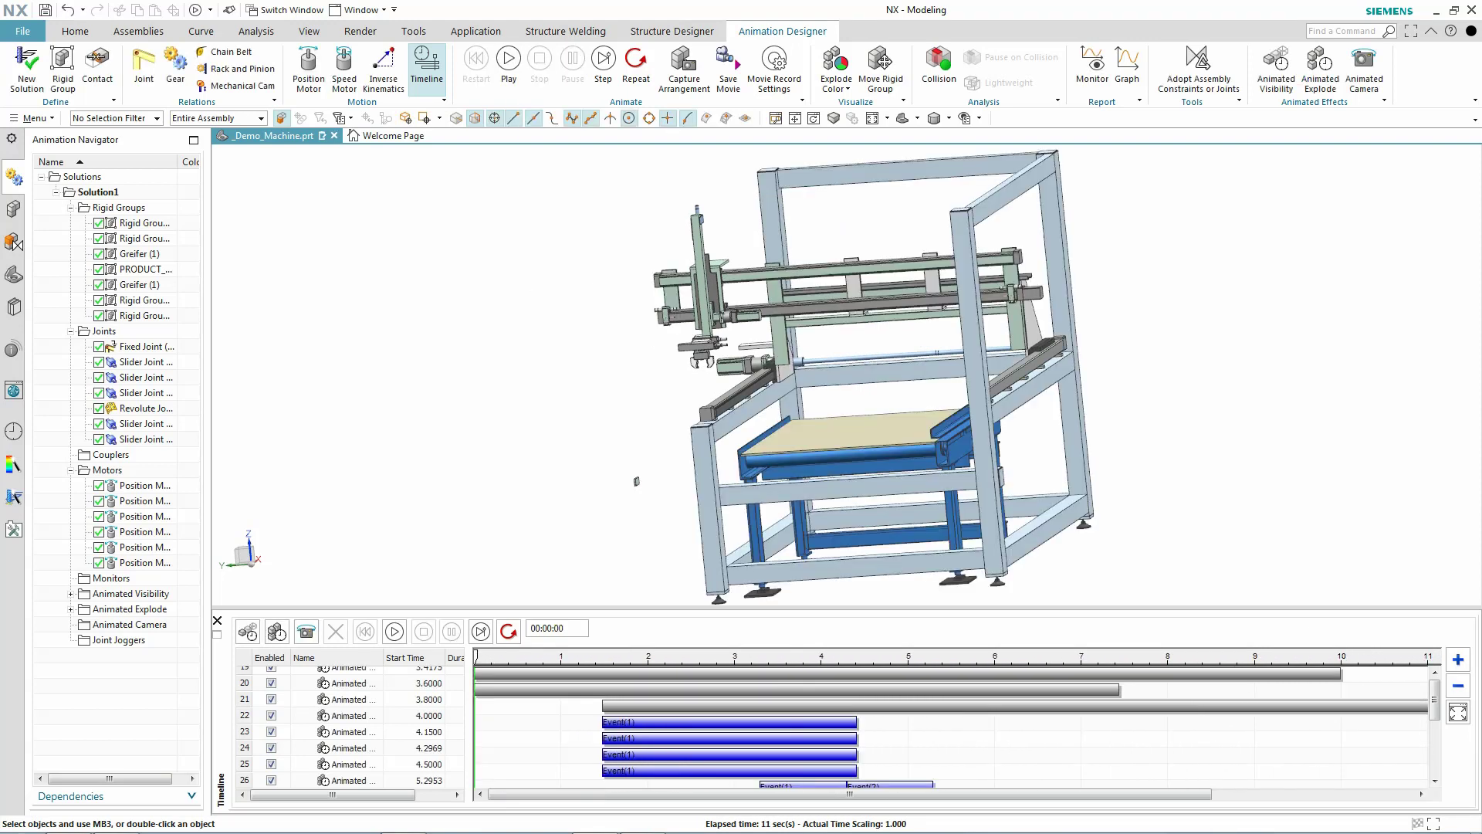
Step: Fit the whole animation duration in the timeline and shrink the timeline pane to enlarge the model view
left_click(1458, 715)
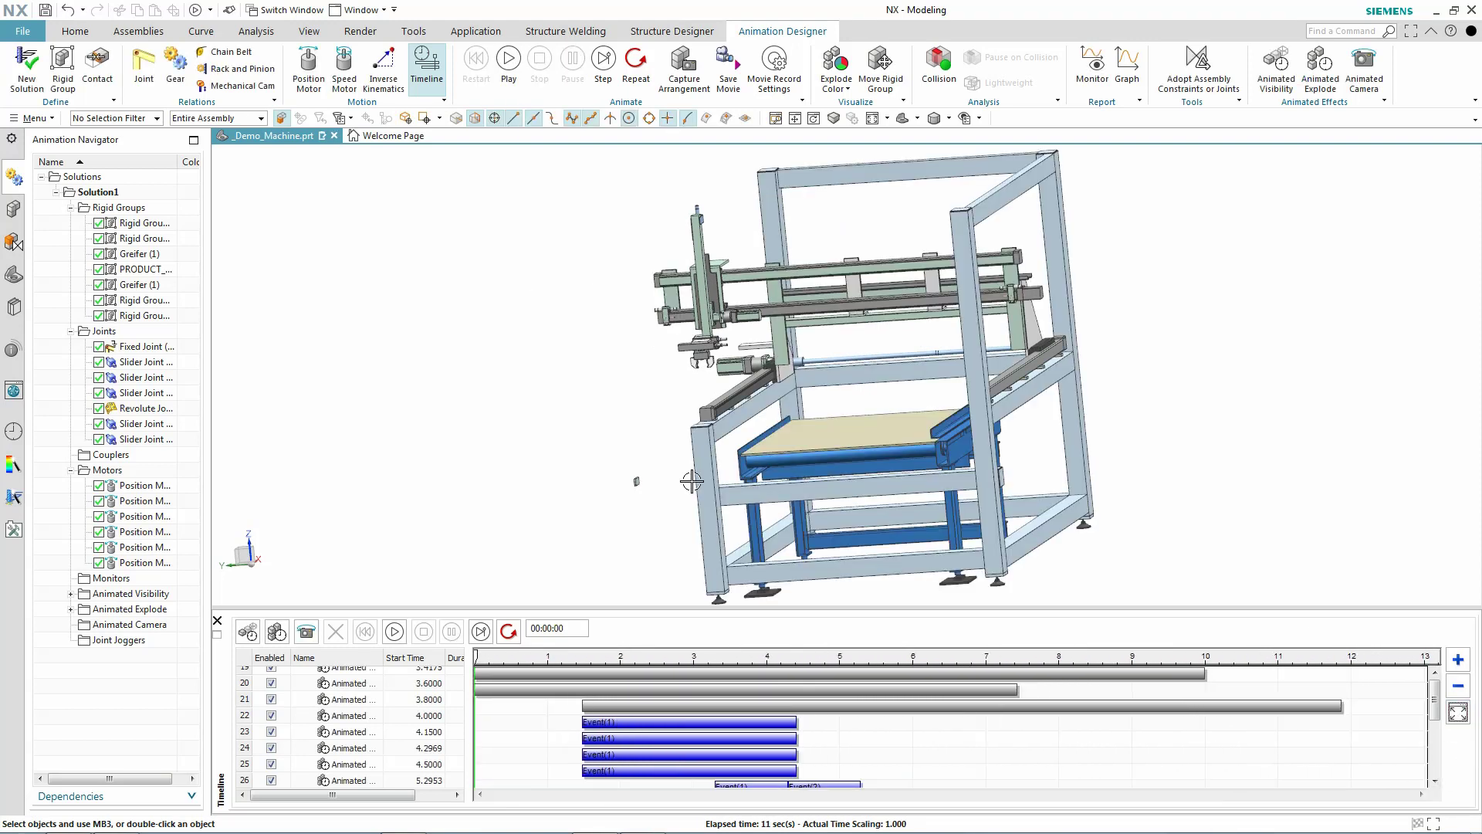
middle_click_drag(524, 396, 573, 394)
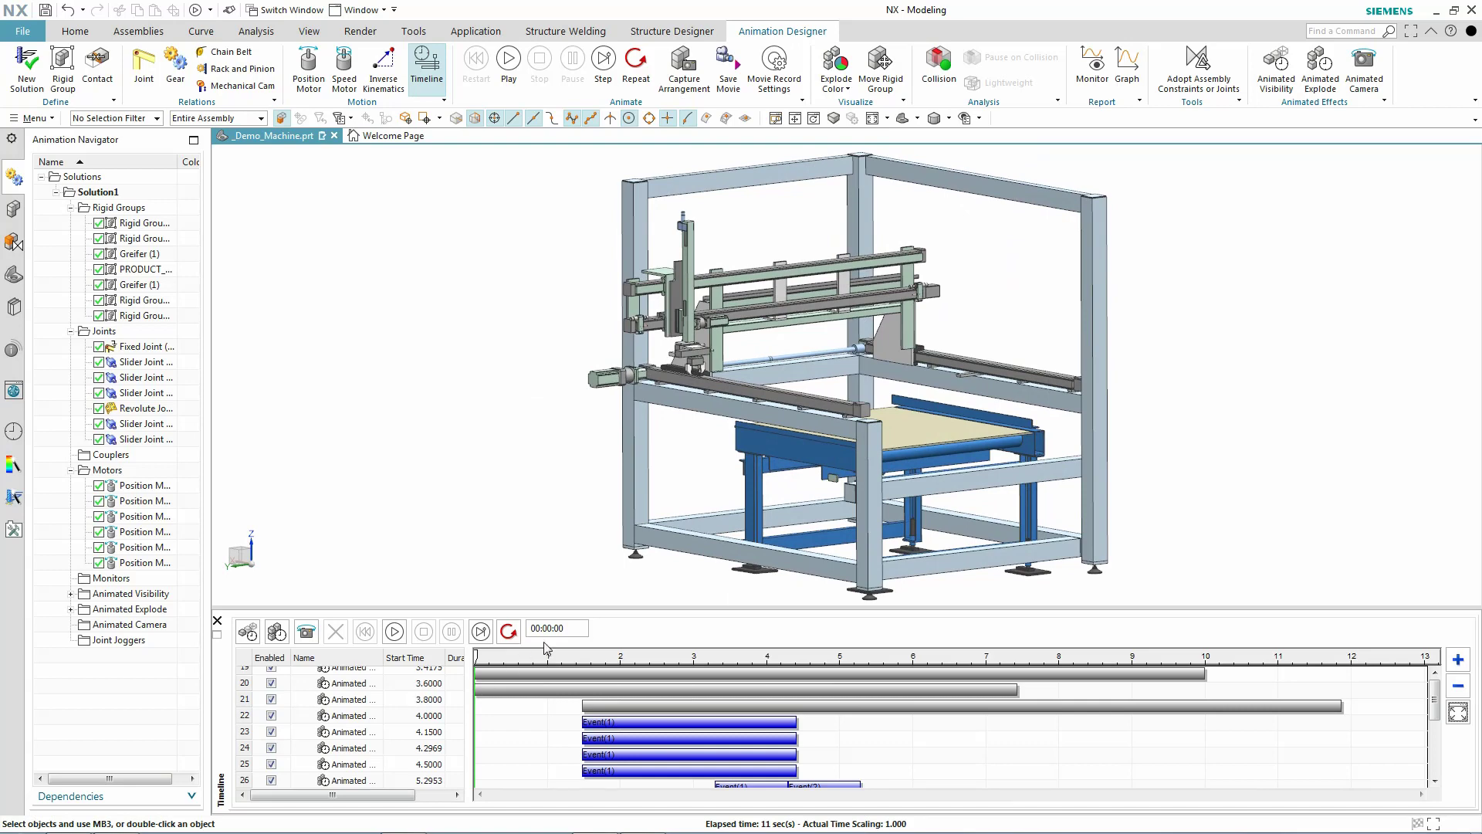
left_click_drag(618, 608, 610, 711)
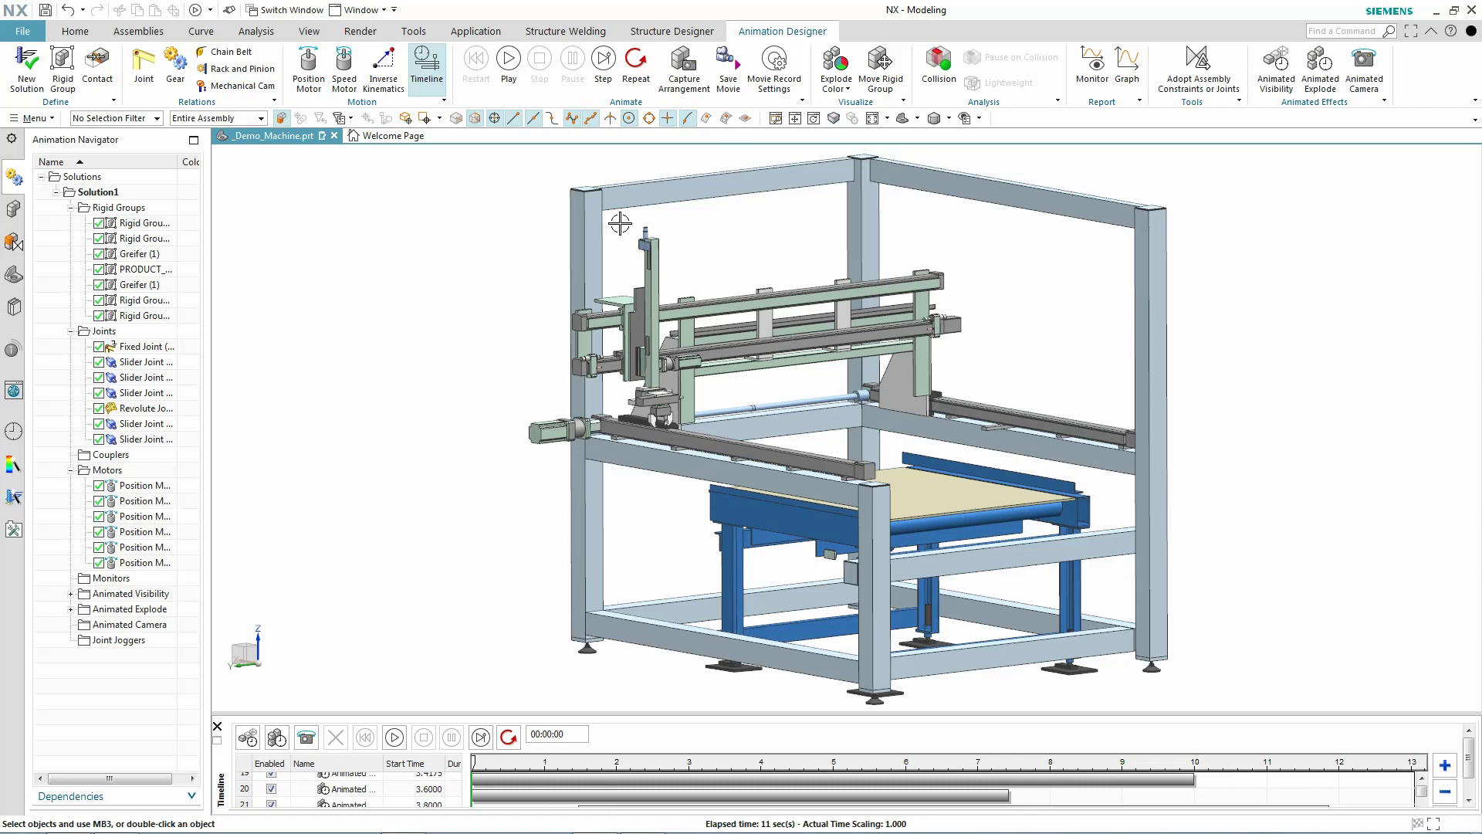
Step: Display the machine in perspective with a camera distance to target of 3961
left_click(835, 118)
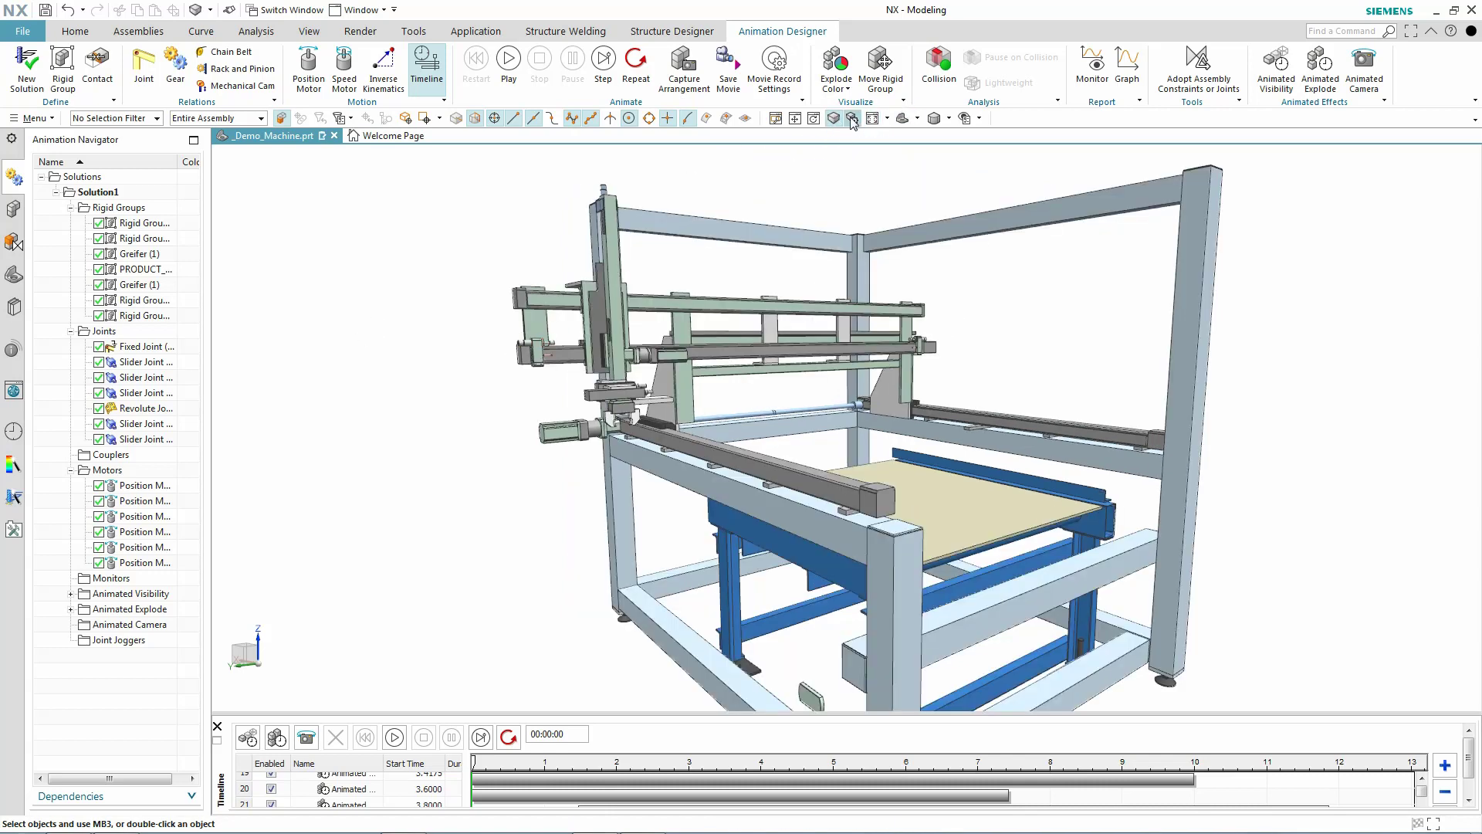
left_click(852, 119)
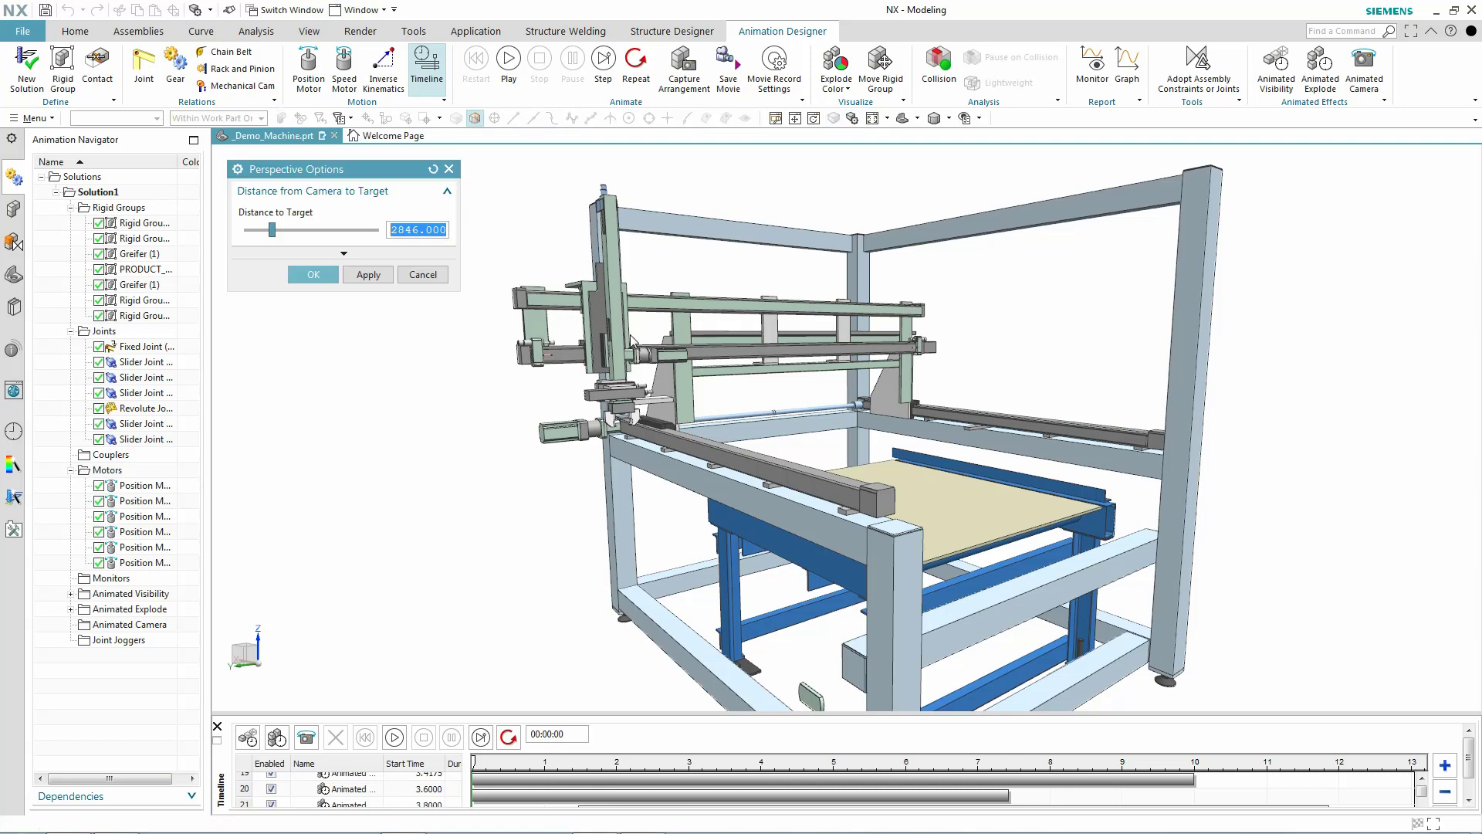
left_click(268, 231)
left_click_drag(254, 241, 283, 244)
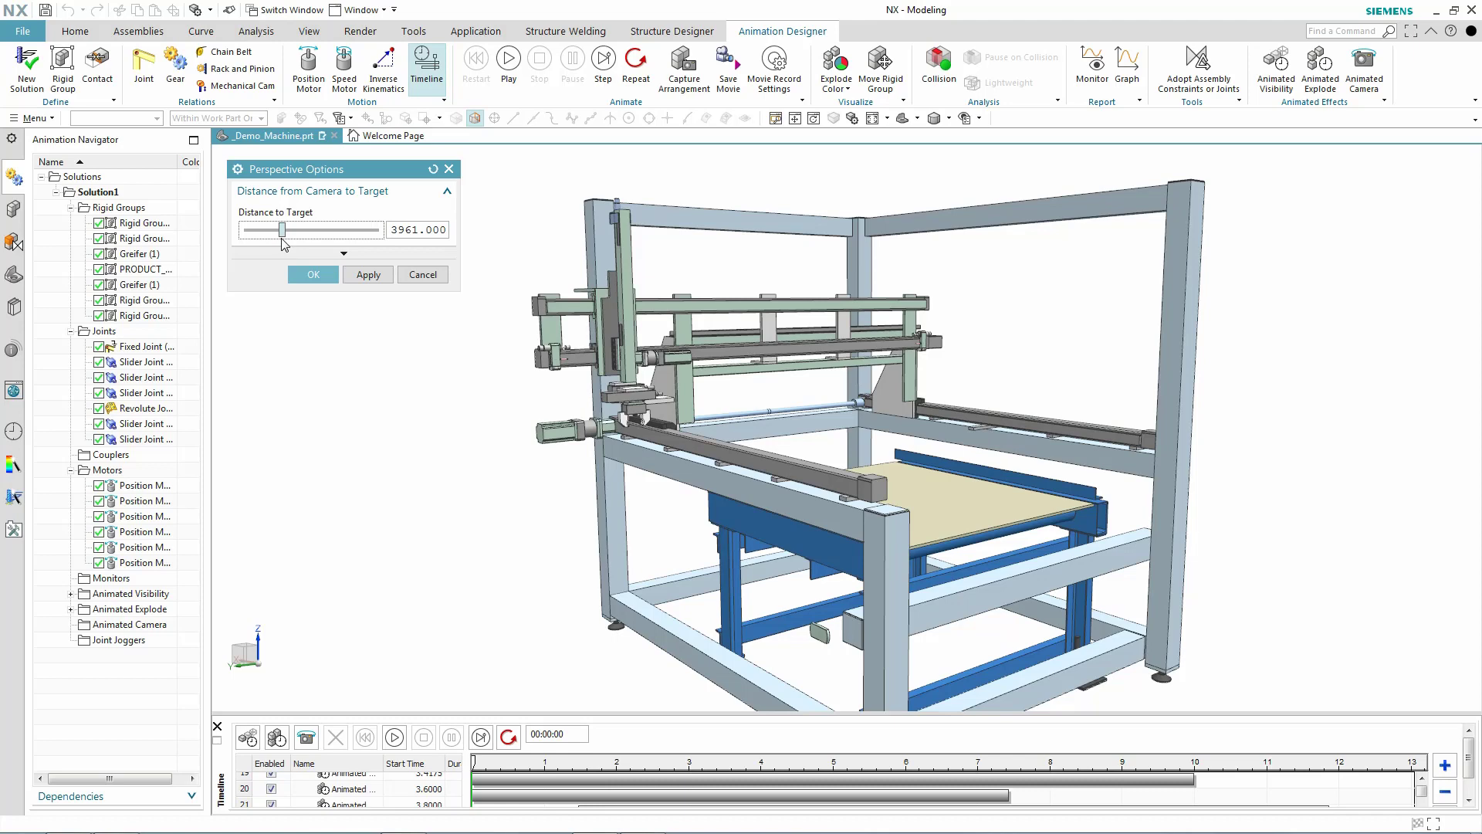
left_click(313, 274)
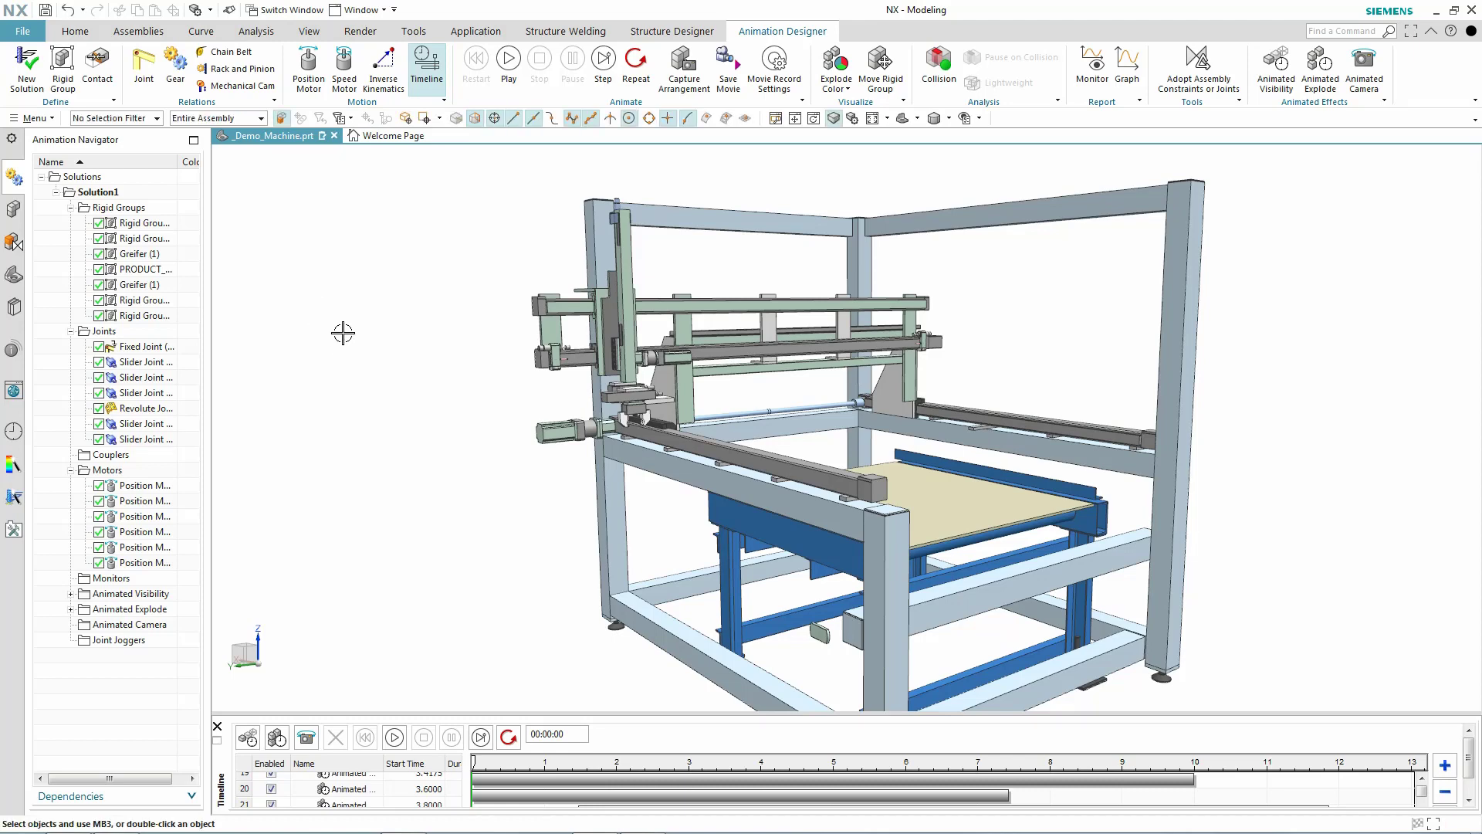
Step: Capture an animated camera of the full machine at 0 seconds and a closer one on the table and gripper at about 3.8 seconds
left_click(306, 741)
left_click_drag(474, 764, 746, 769)
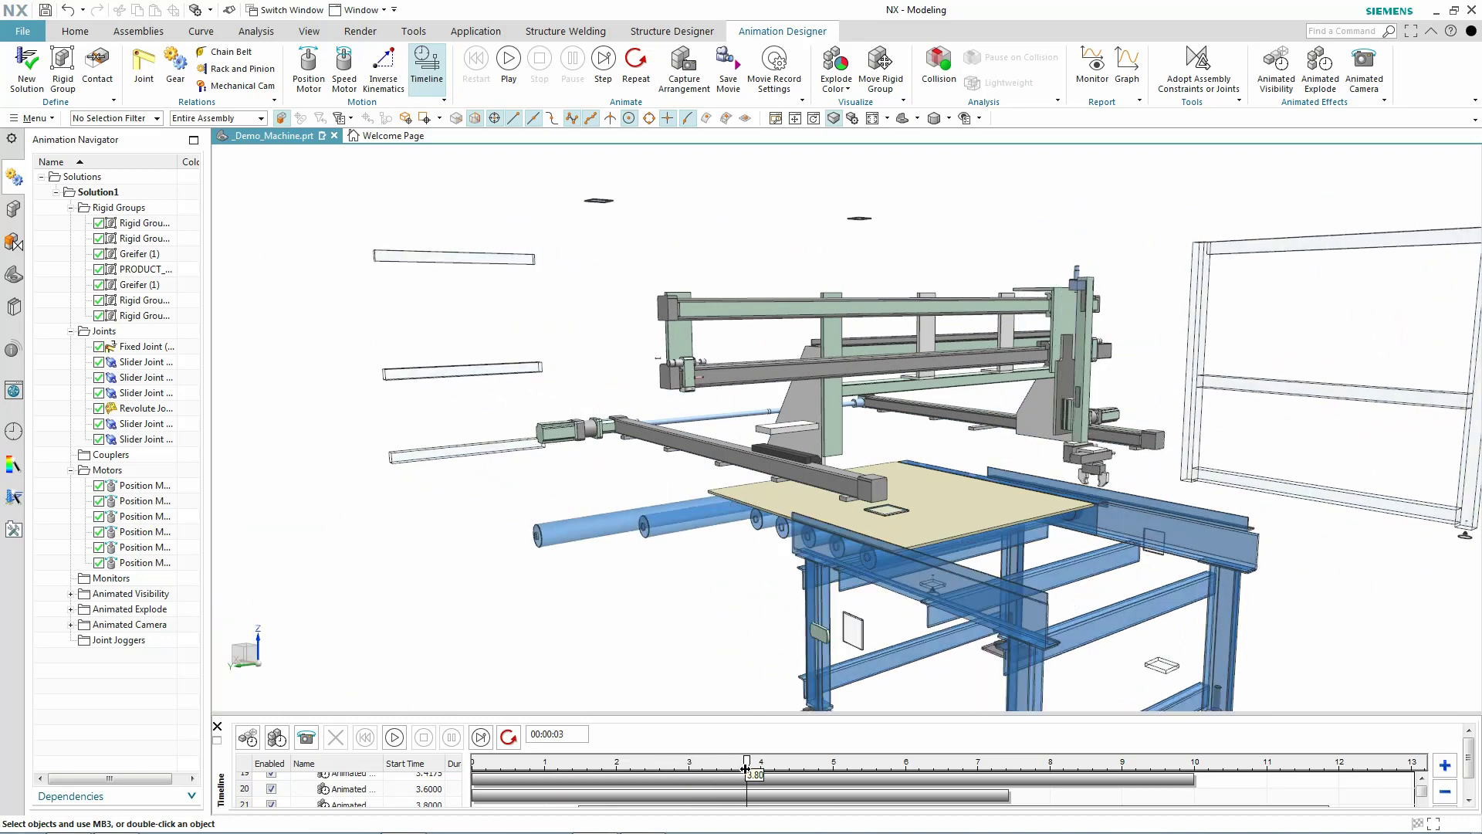
scroll(1323, 579, "up", 3)
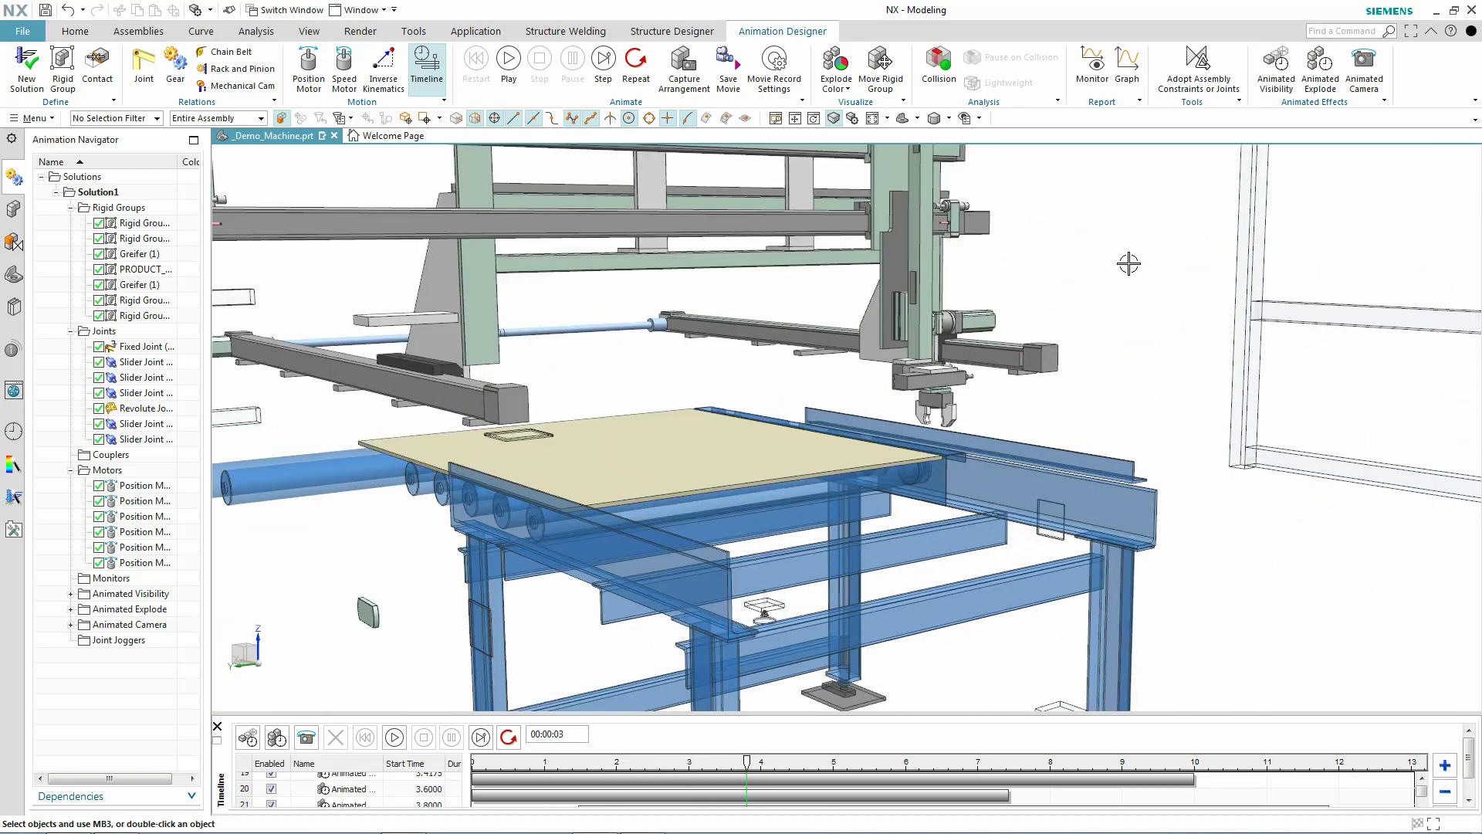
scroll(1123, 260, "up", 2)
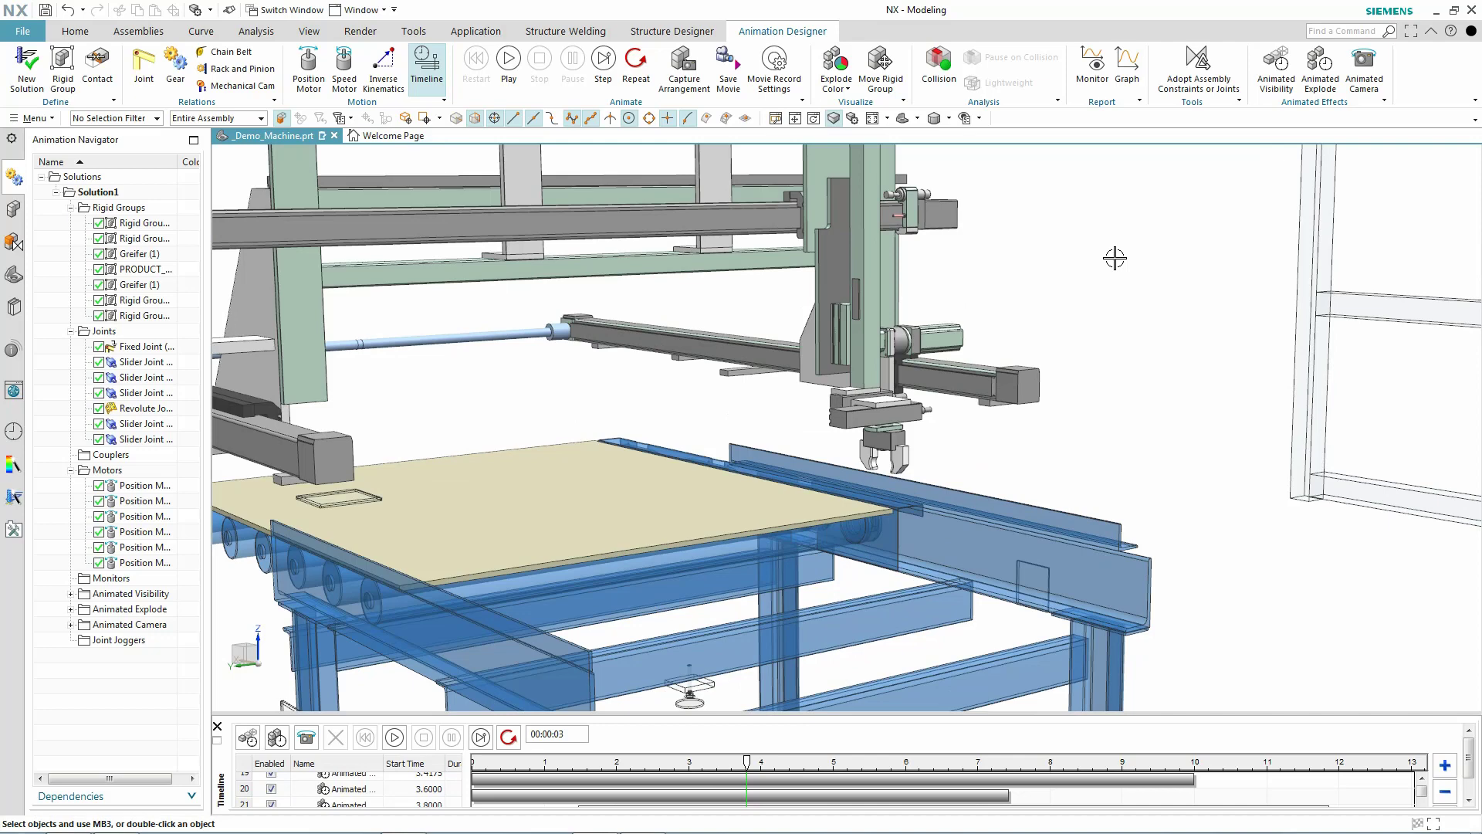
scroll(506, 400, "up", 1)
scroll(382, 451, "up", 1)
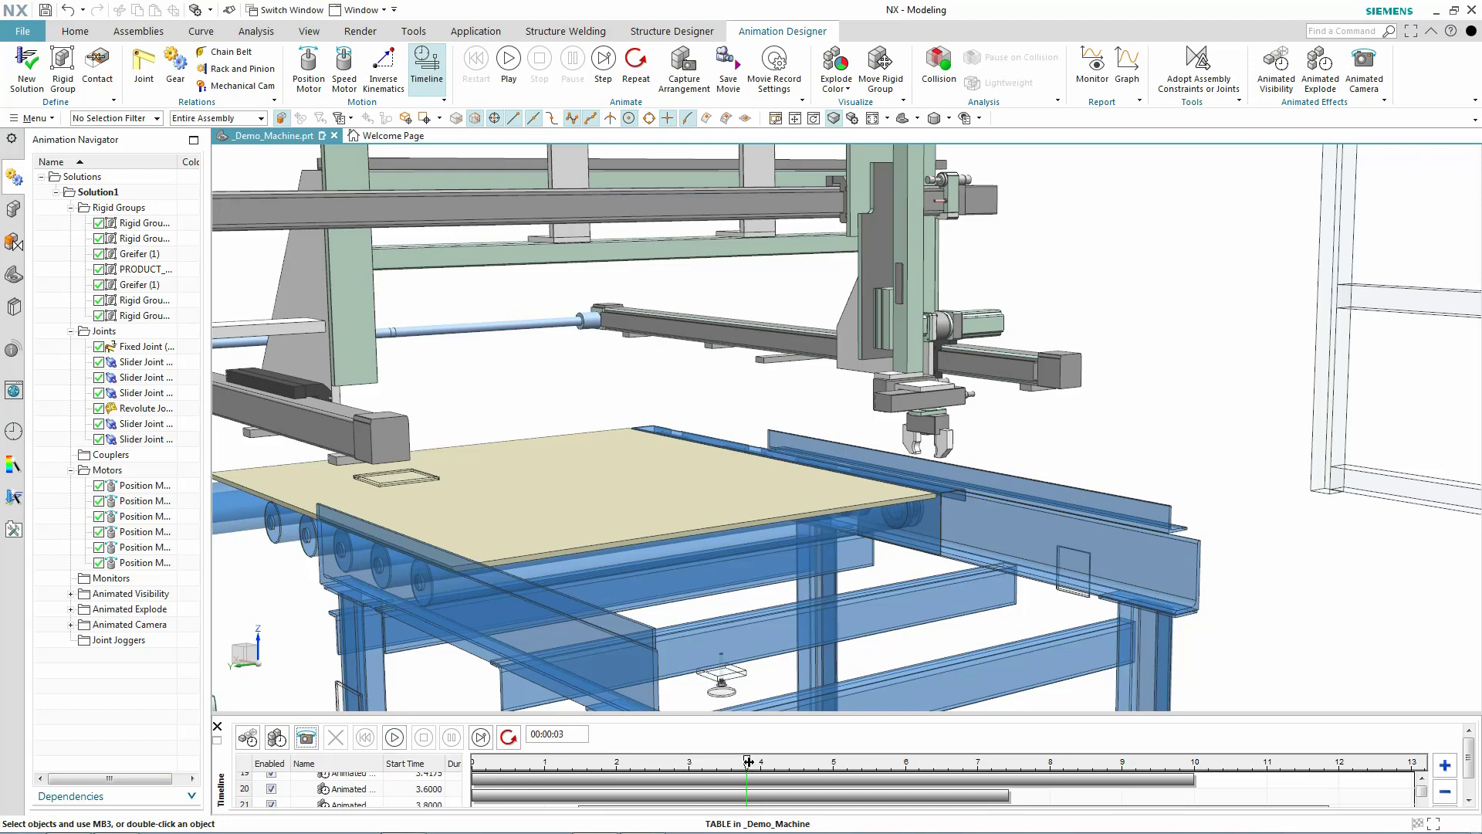
Step: At about 6 seconds, capture an animated camera viewing the gantry and floating table plate from the other side
left_click_drag(748, 762, 903, 764)
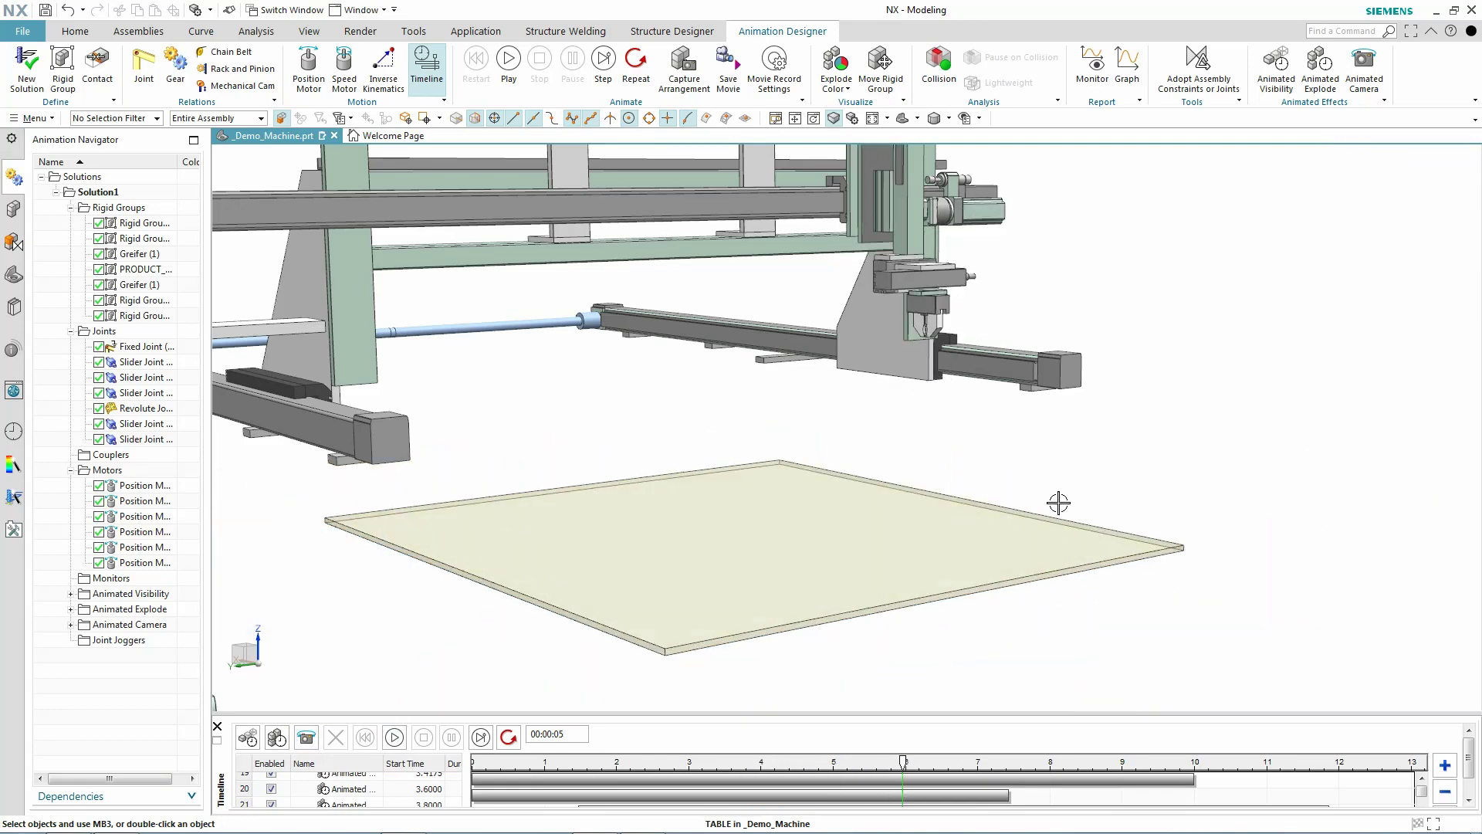
middle_click_drag(1058, 503, 934, 420)
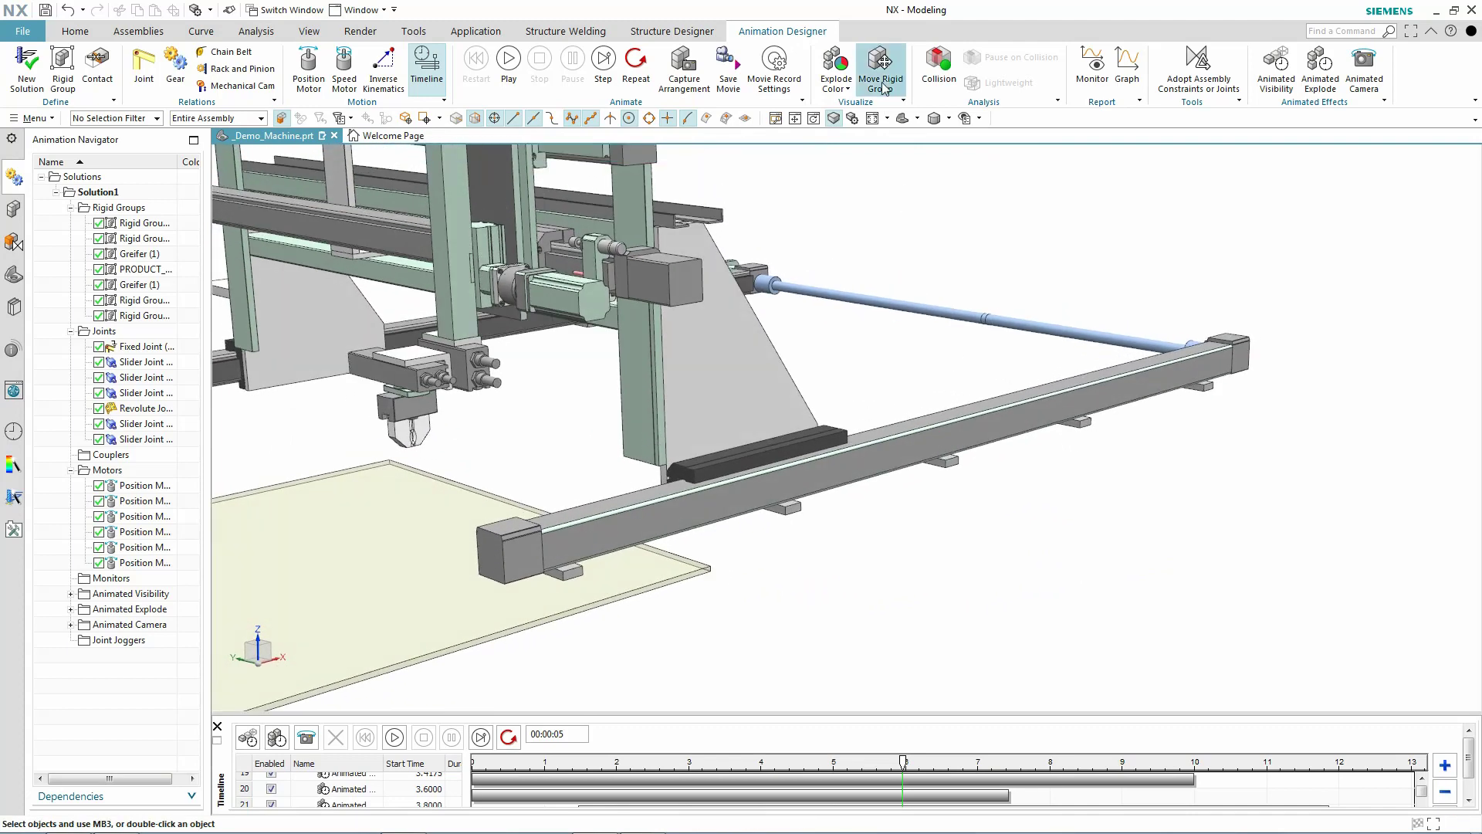
left_click(793, 118)
left_click_drag(542, 419, 794, 566)
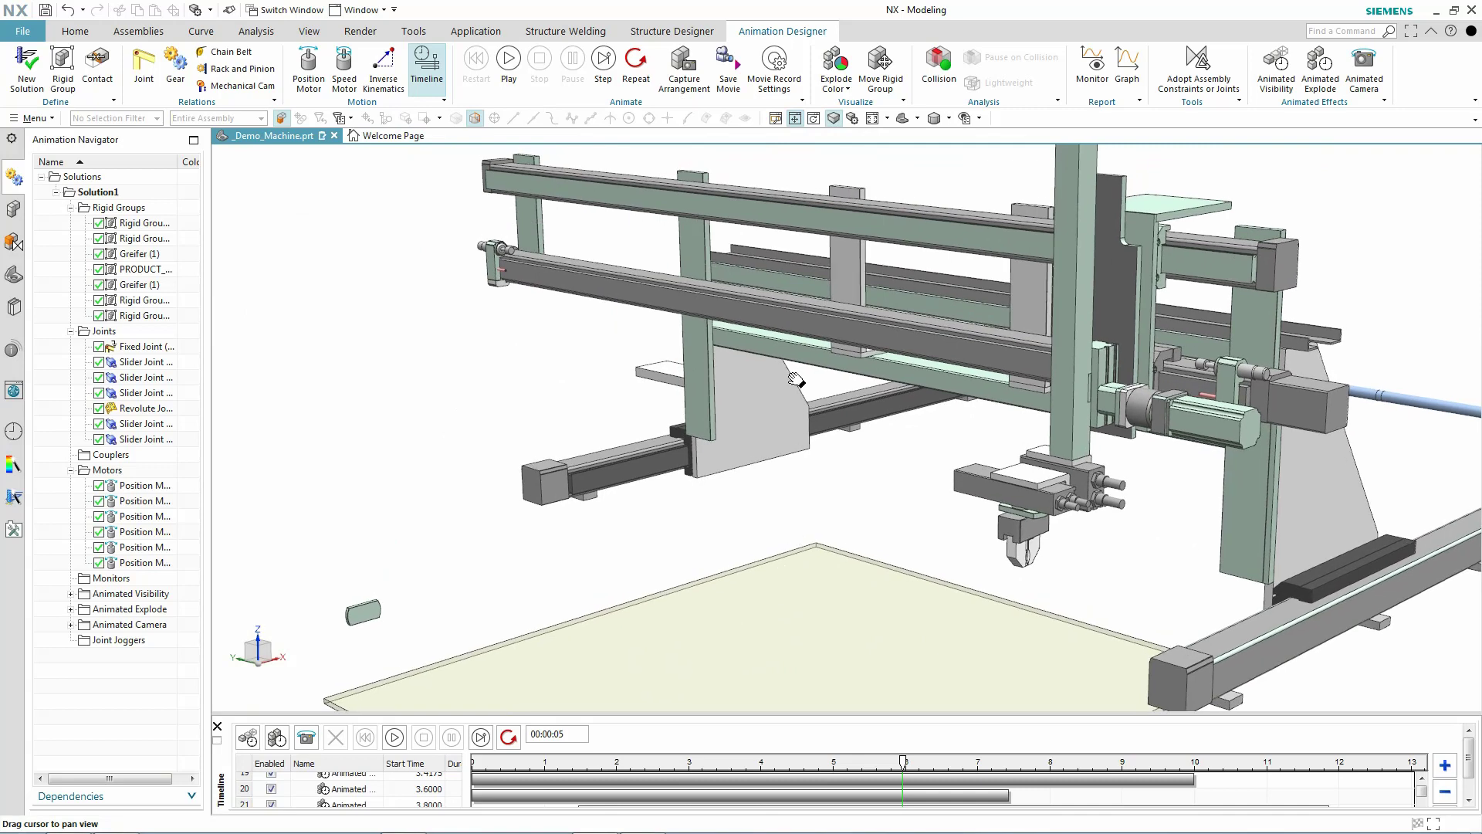
left_click(794, 119)
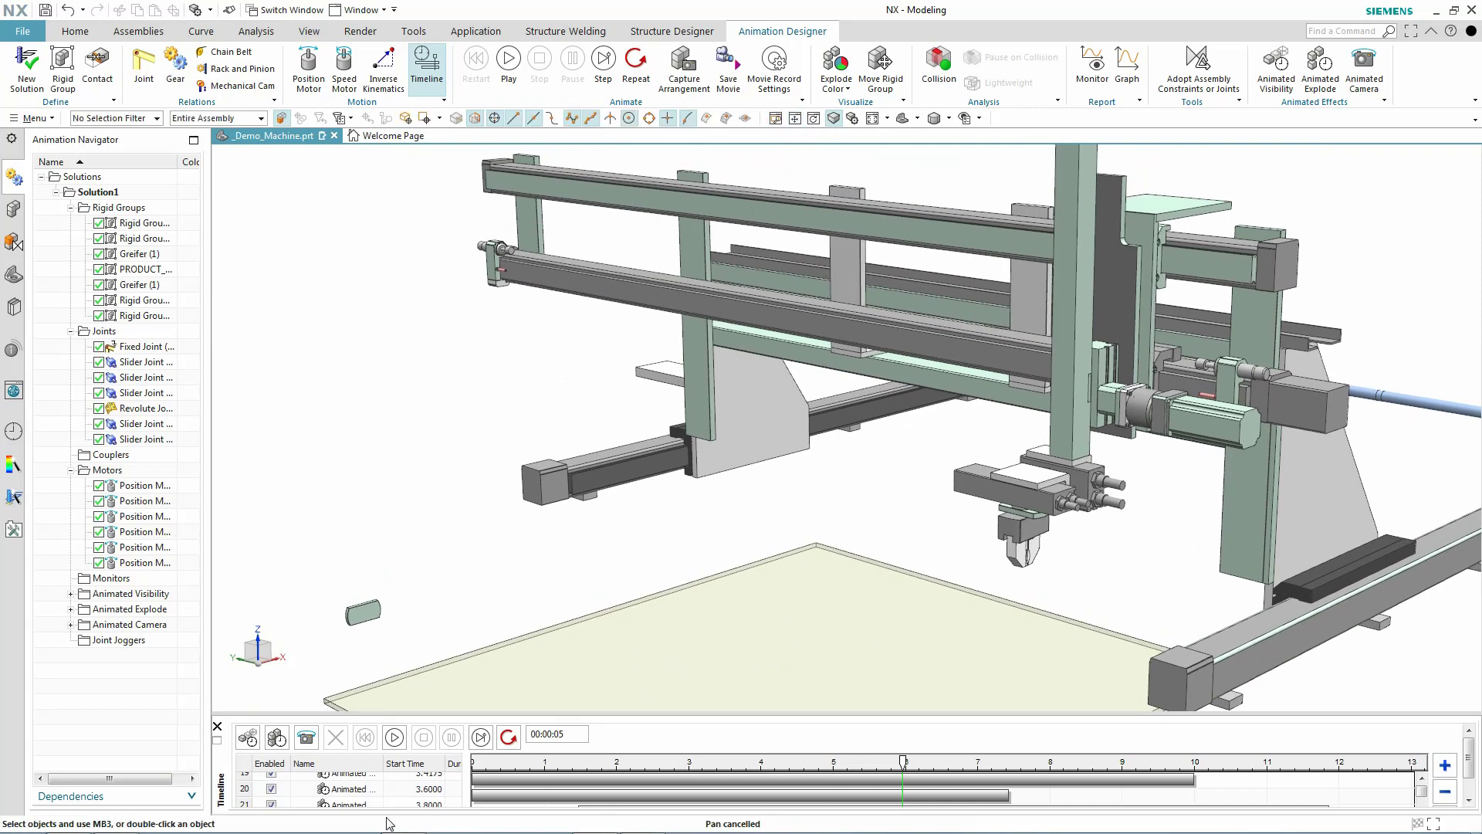
left_click(312, 741)
Step: At about 9.8 seconds, capture an animated camera with a wide view of the remaining rails and gripper axis
left_click_drag(904, 762, 1185, 779)
scroll(1024, 394, "down", 2)
scroll(510, 438, "down", 3)
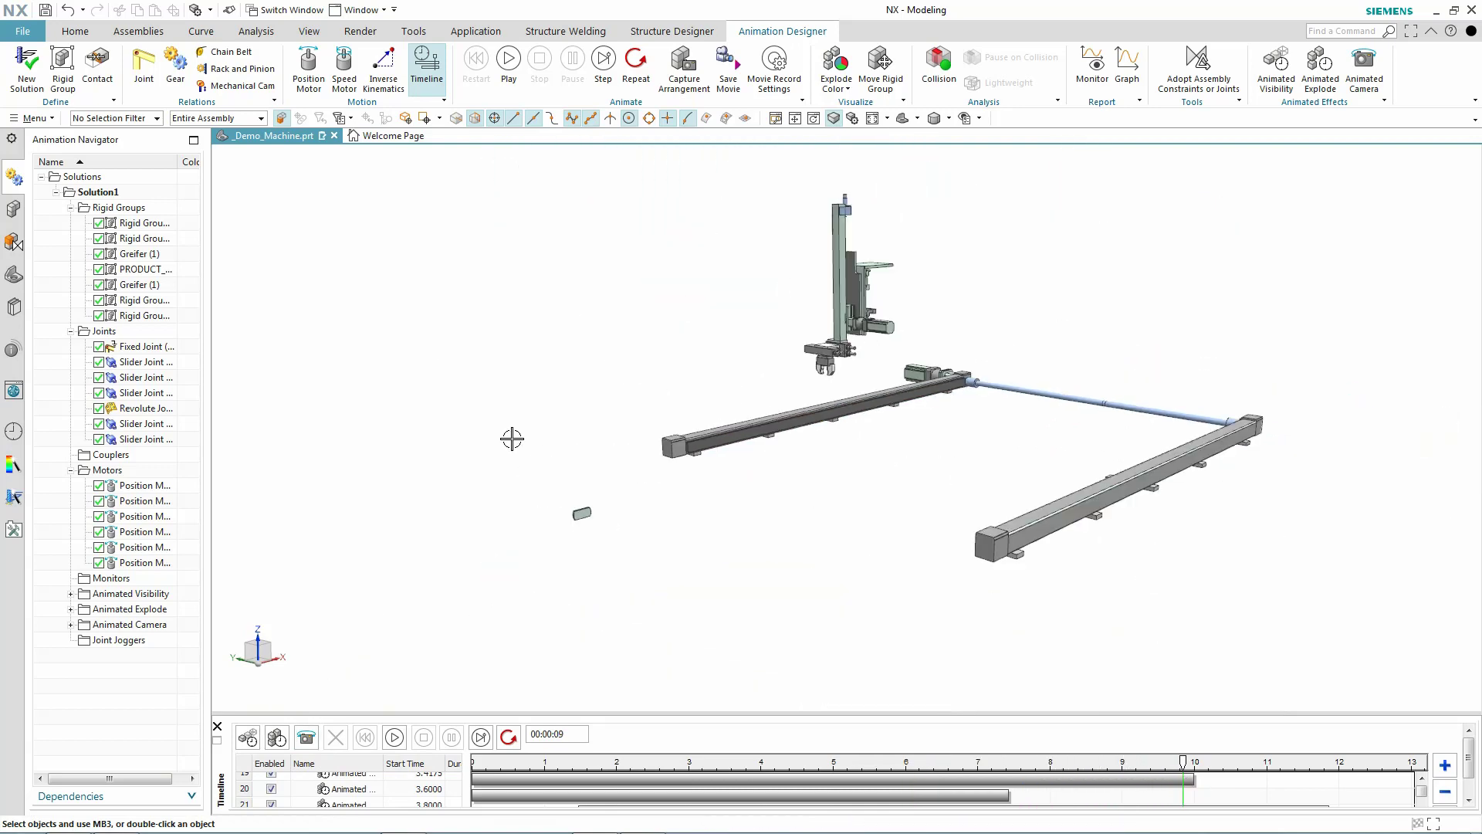
left_click(308, 743)
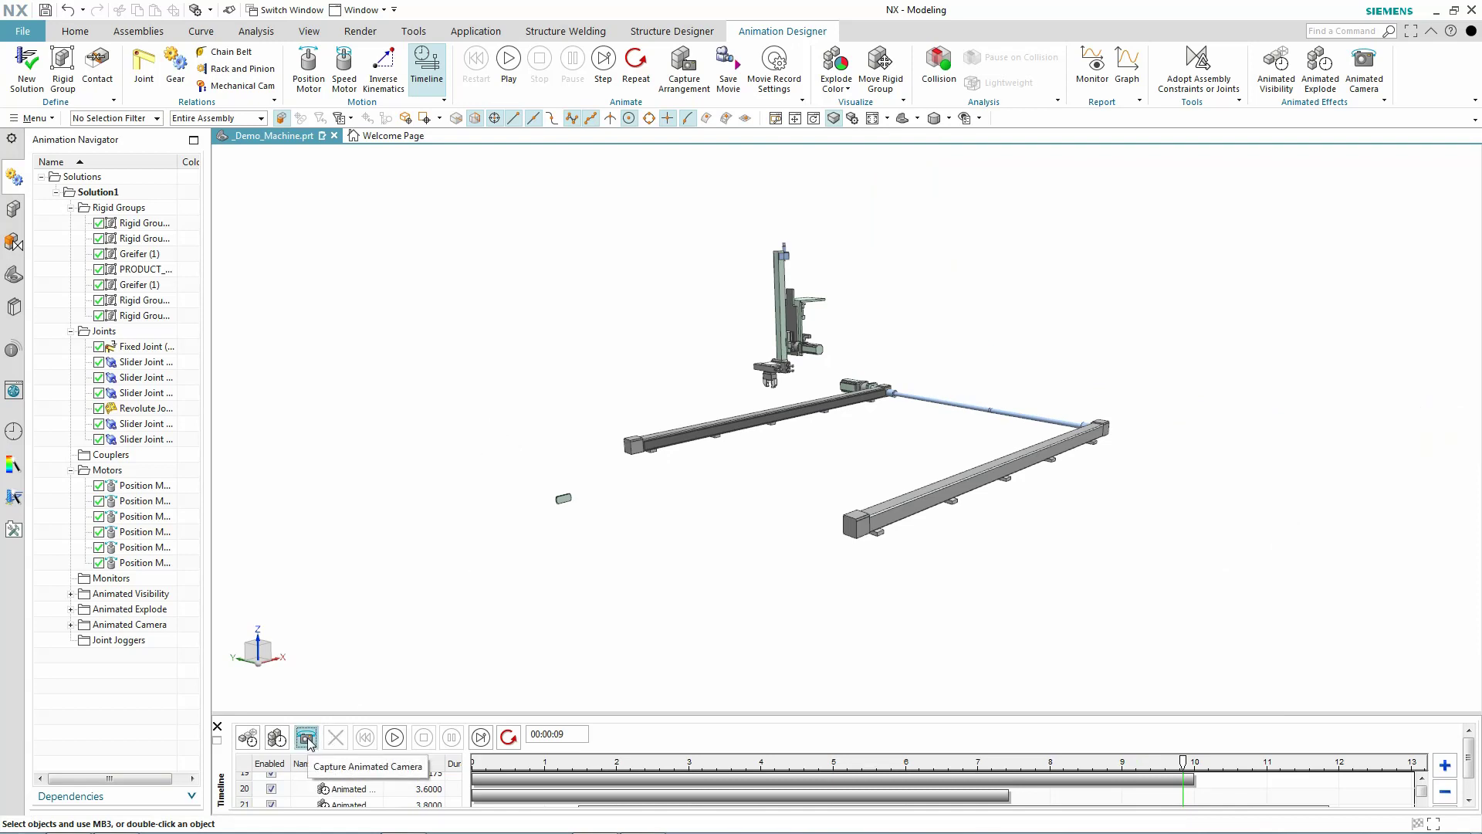
Step: Hide the timeline and play the animation to review the camera movement
left_click(414, 59)
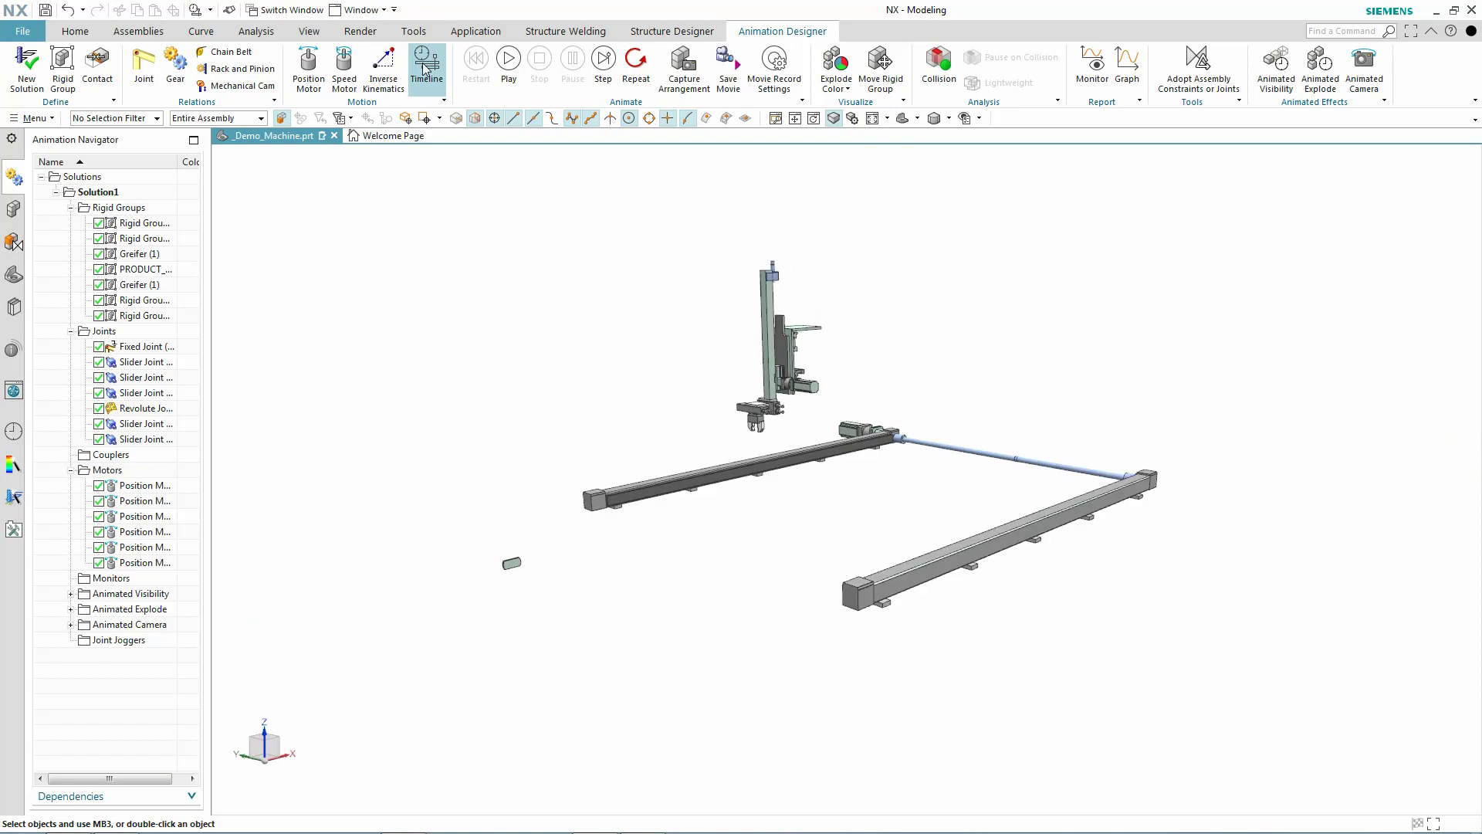
left_click(510, 68)
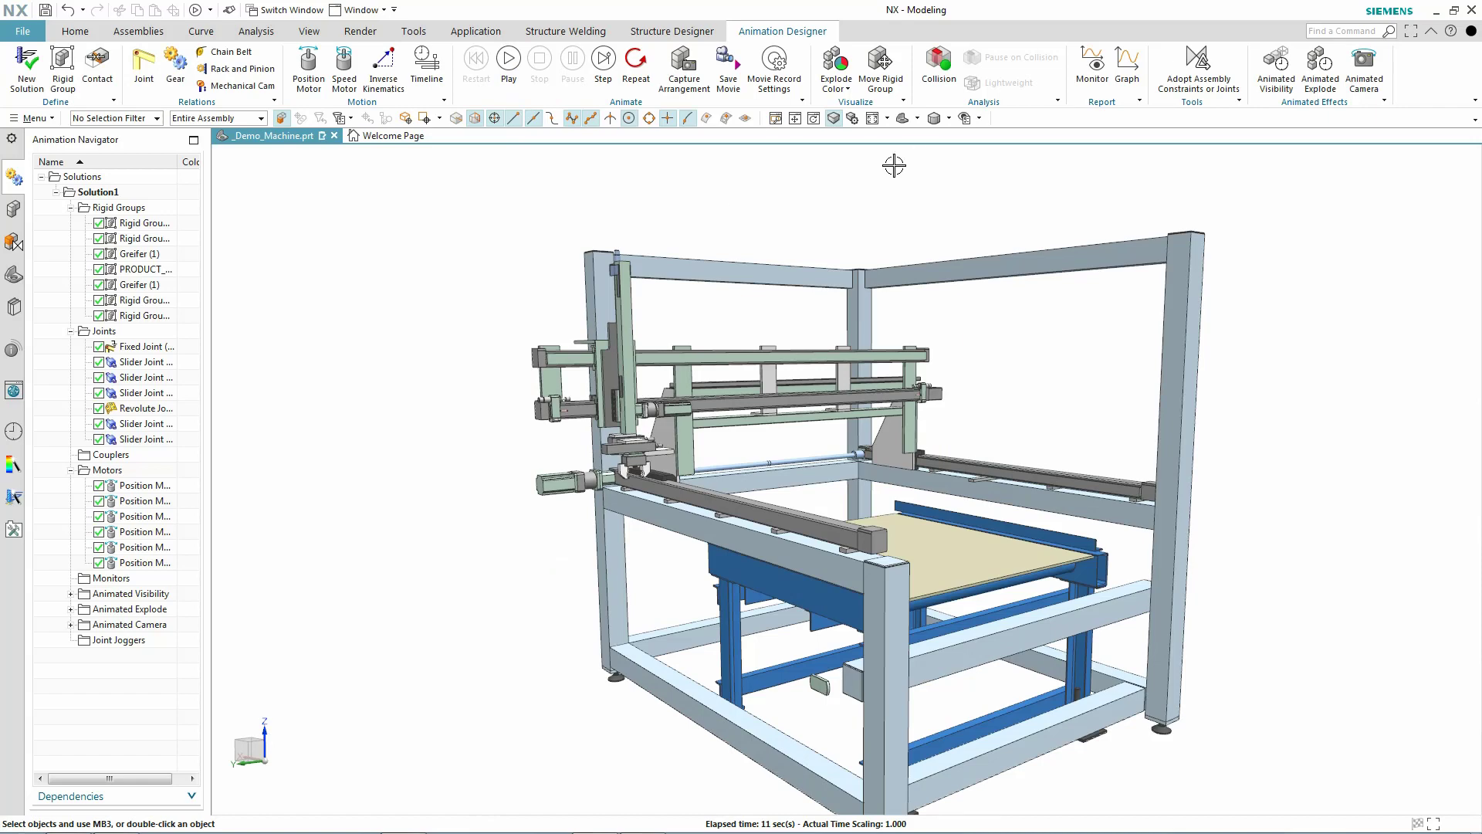
Step: Play the animation with a dark background and the Wireframe with Hidden Edges rendering style
right_click(426, 243)
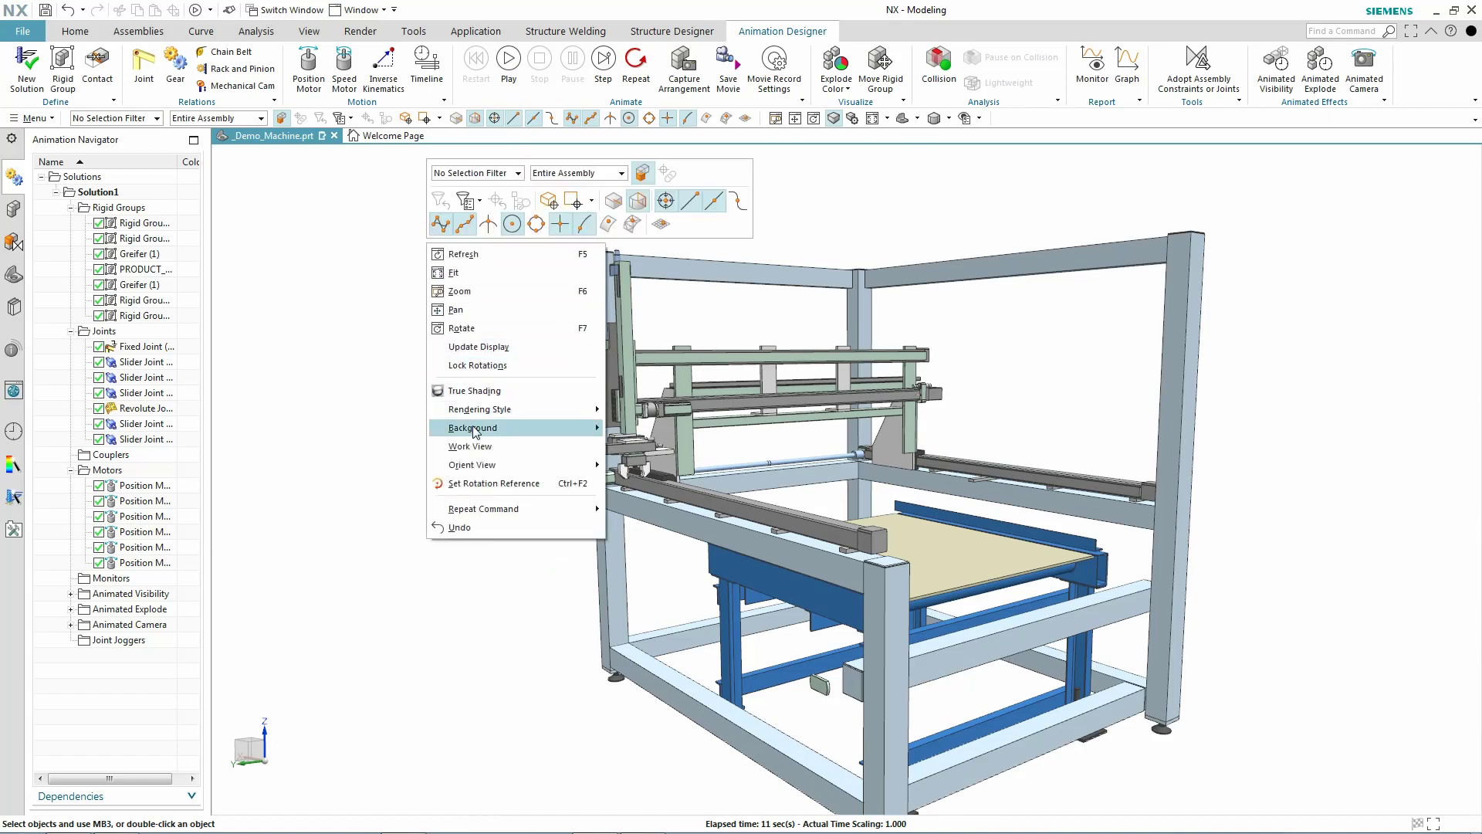
left_click(637, 485)
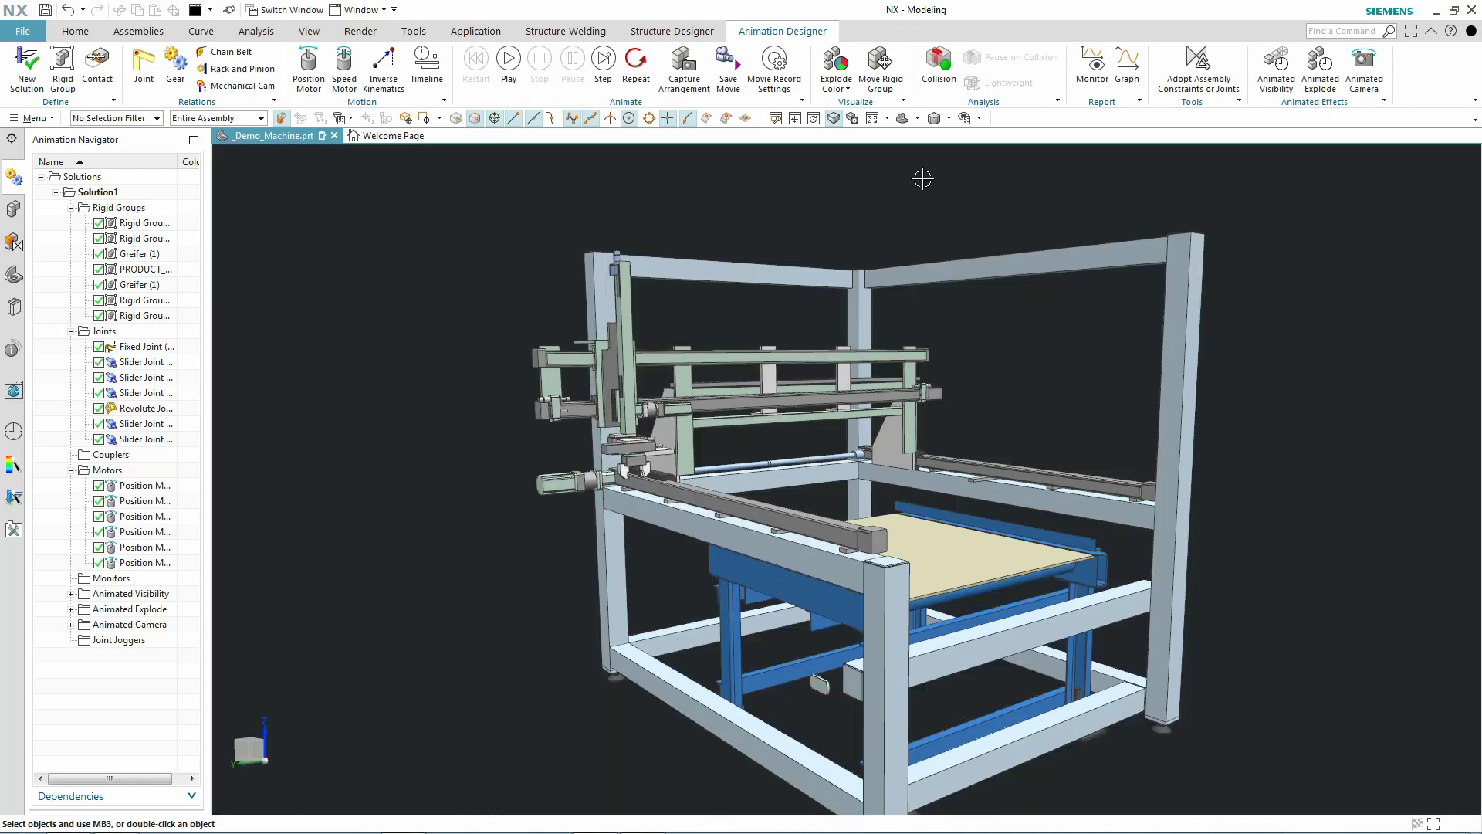
left_click(949, 119)
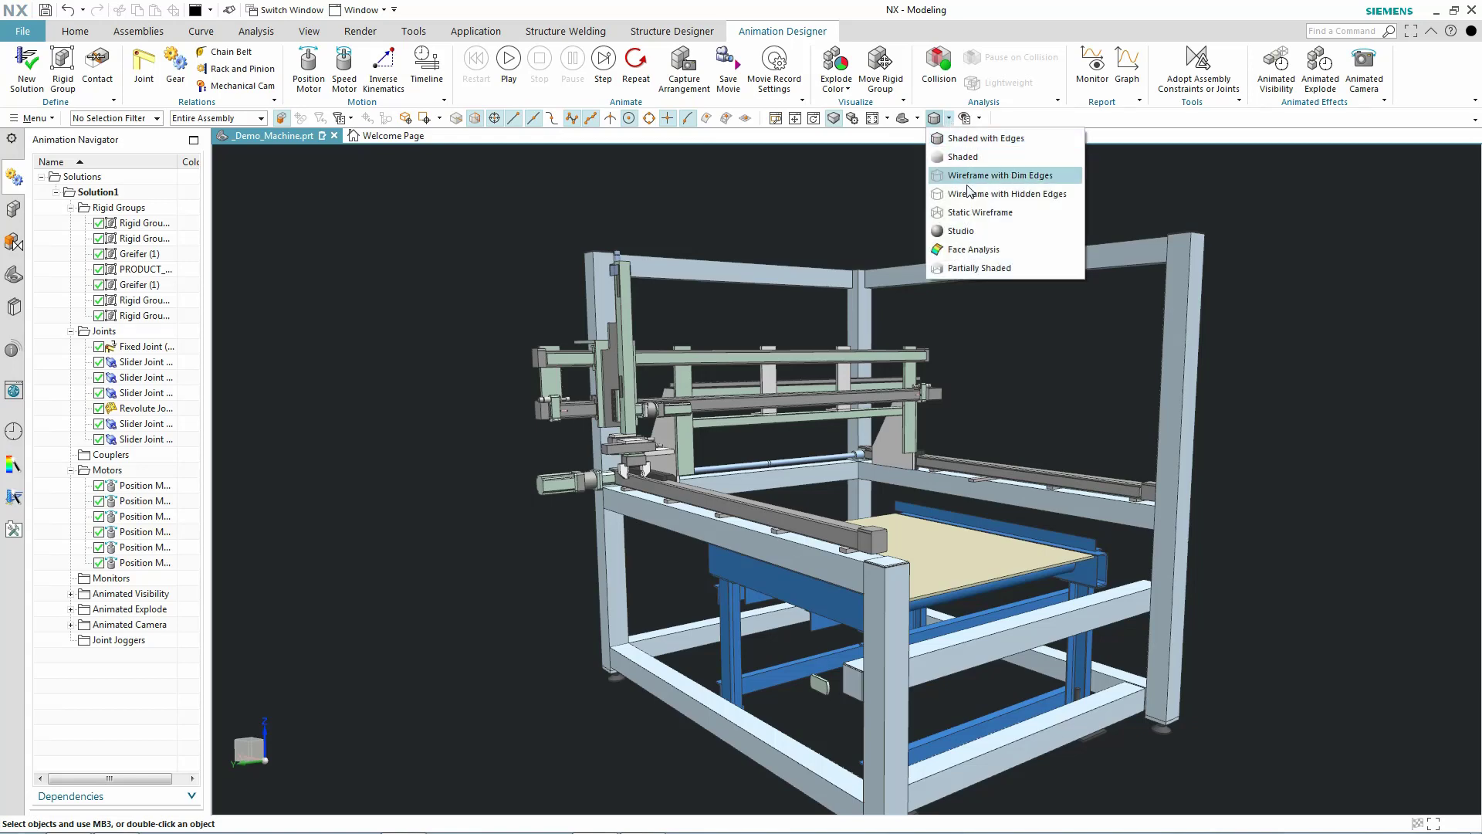
left_click(936, 199)
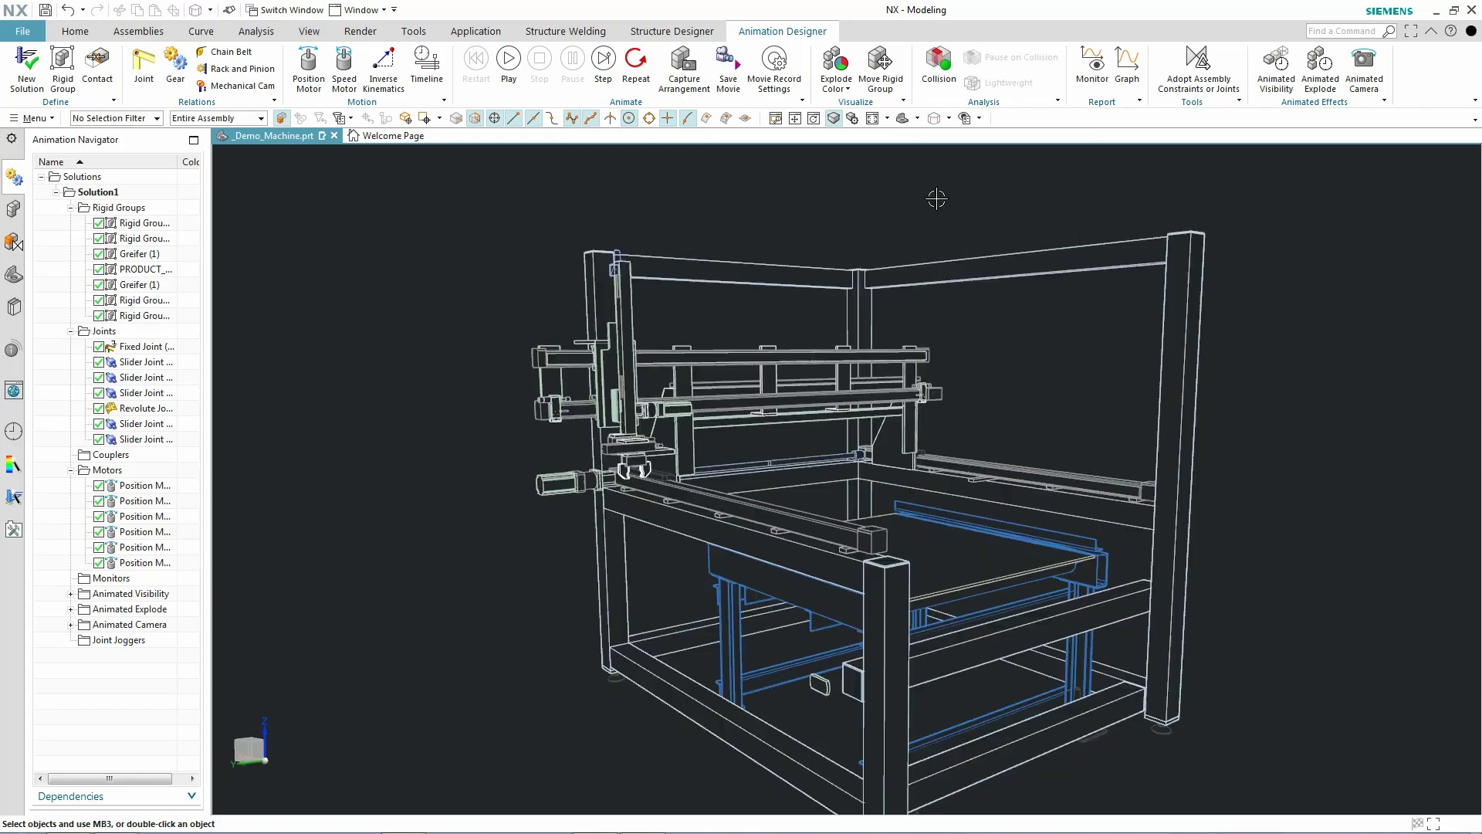
left_click(506, 77)
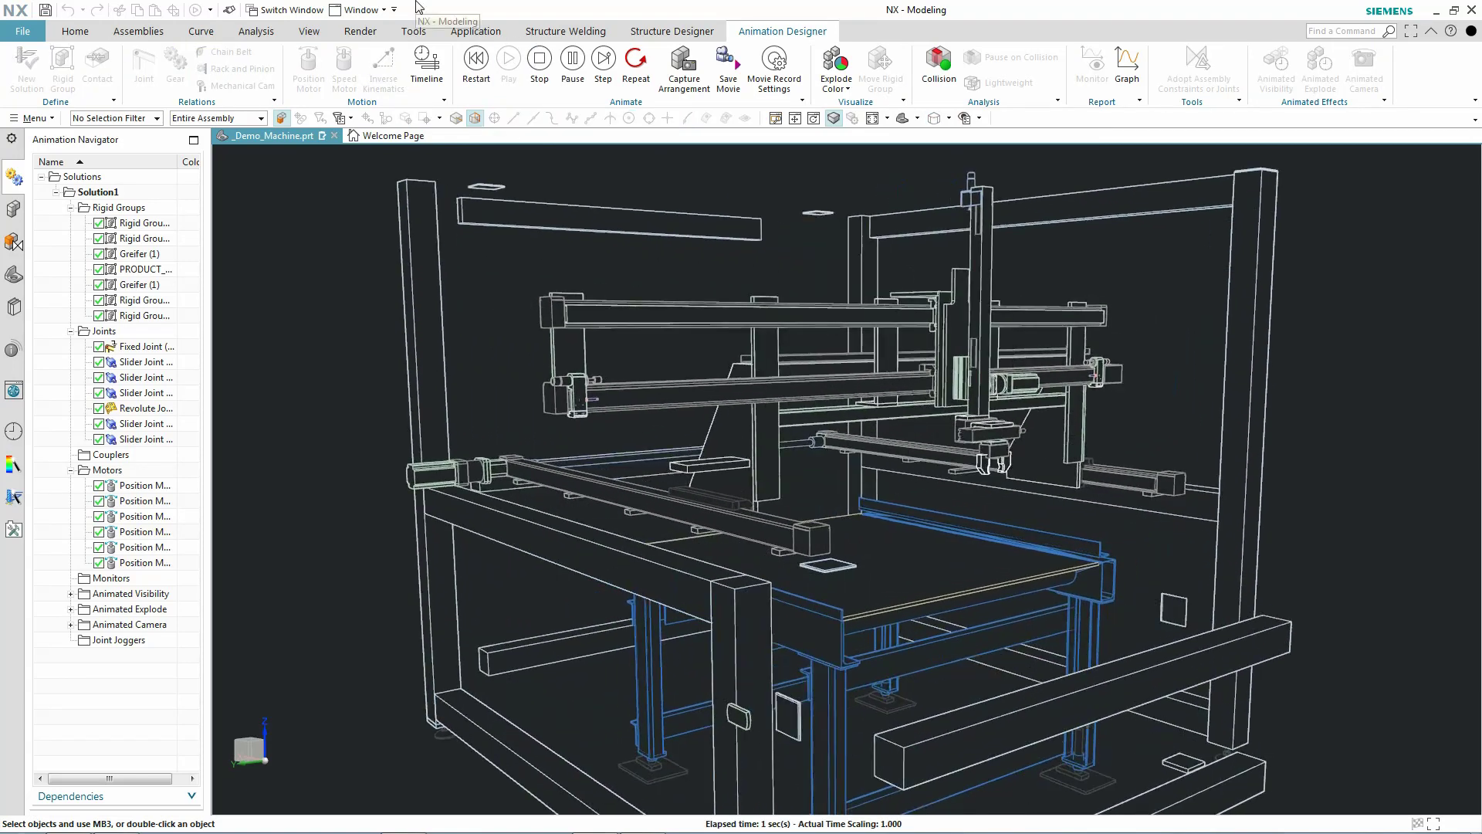